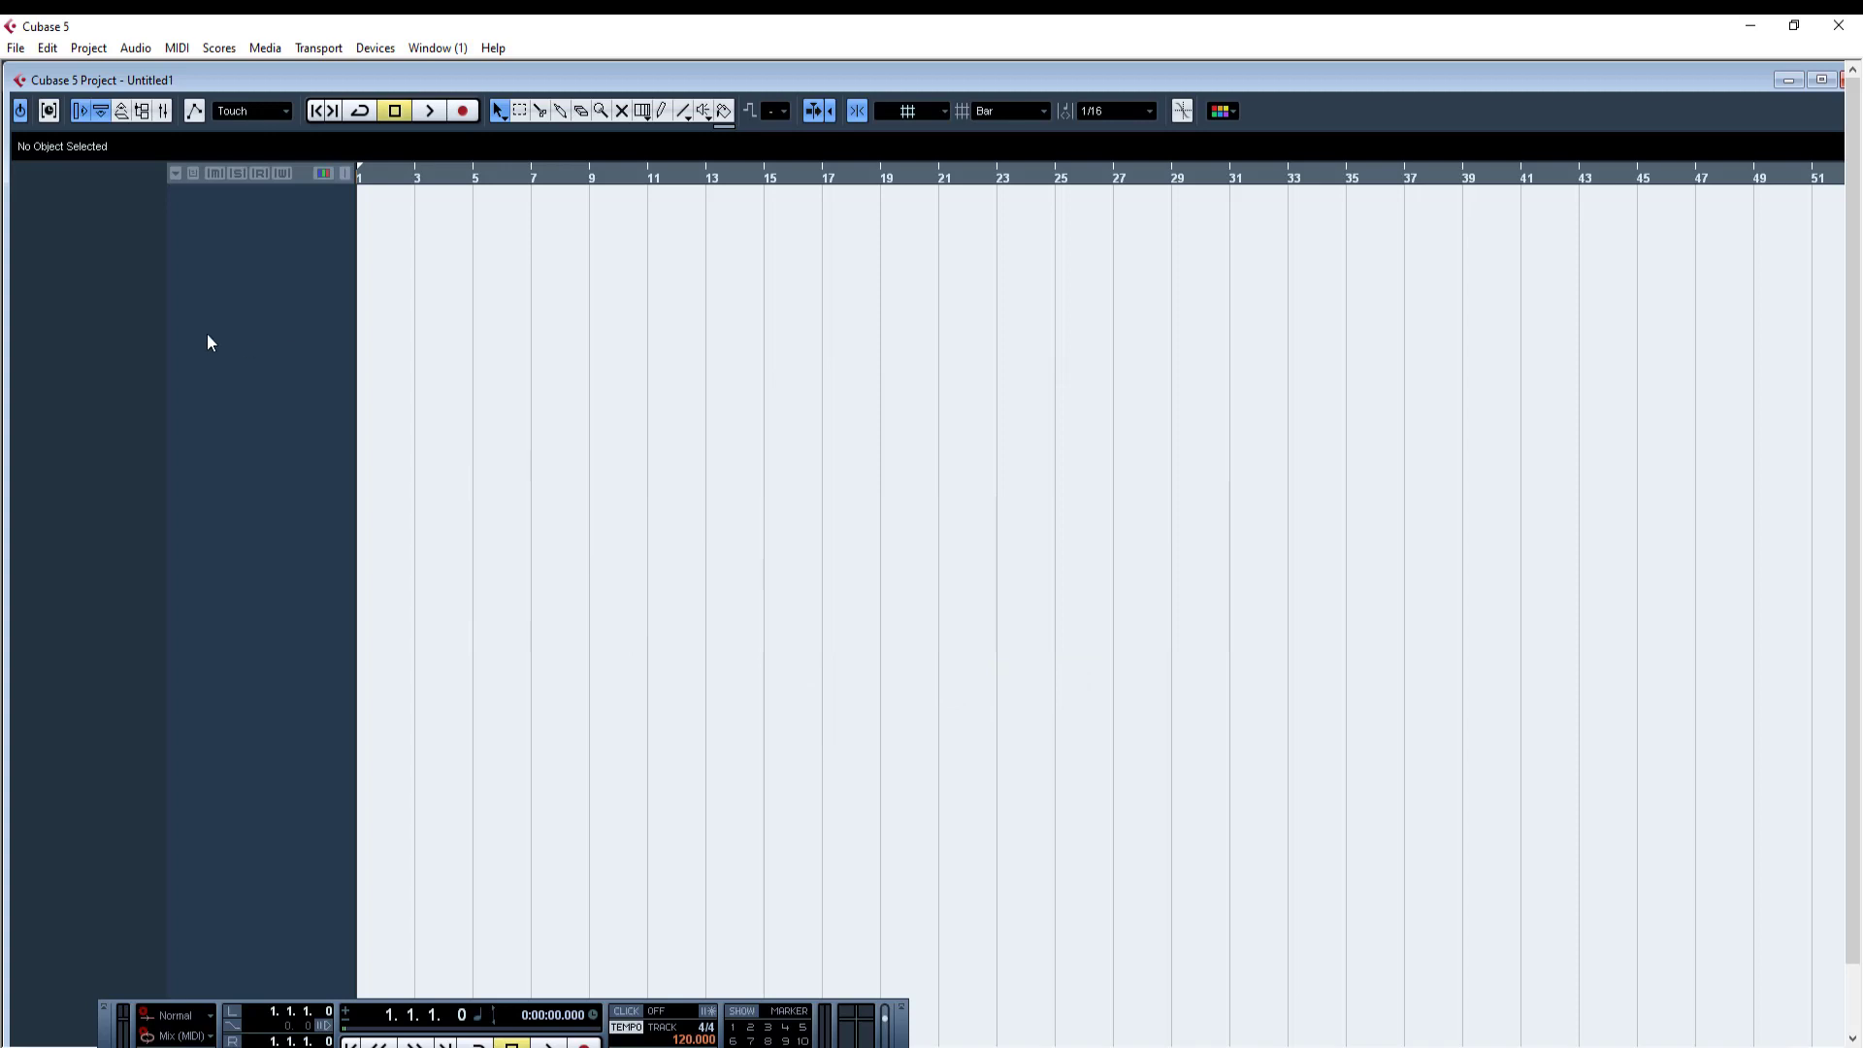
Add an instrument track and a stereo audio track to the empty project, and increase the audio track's height
click(282, 308)
click(959, 641)
right_click(296, 433)
click(349, 438)
key(Return)
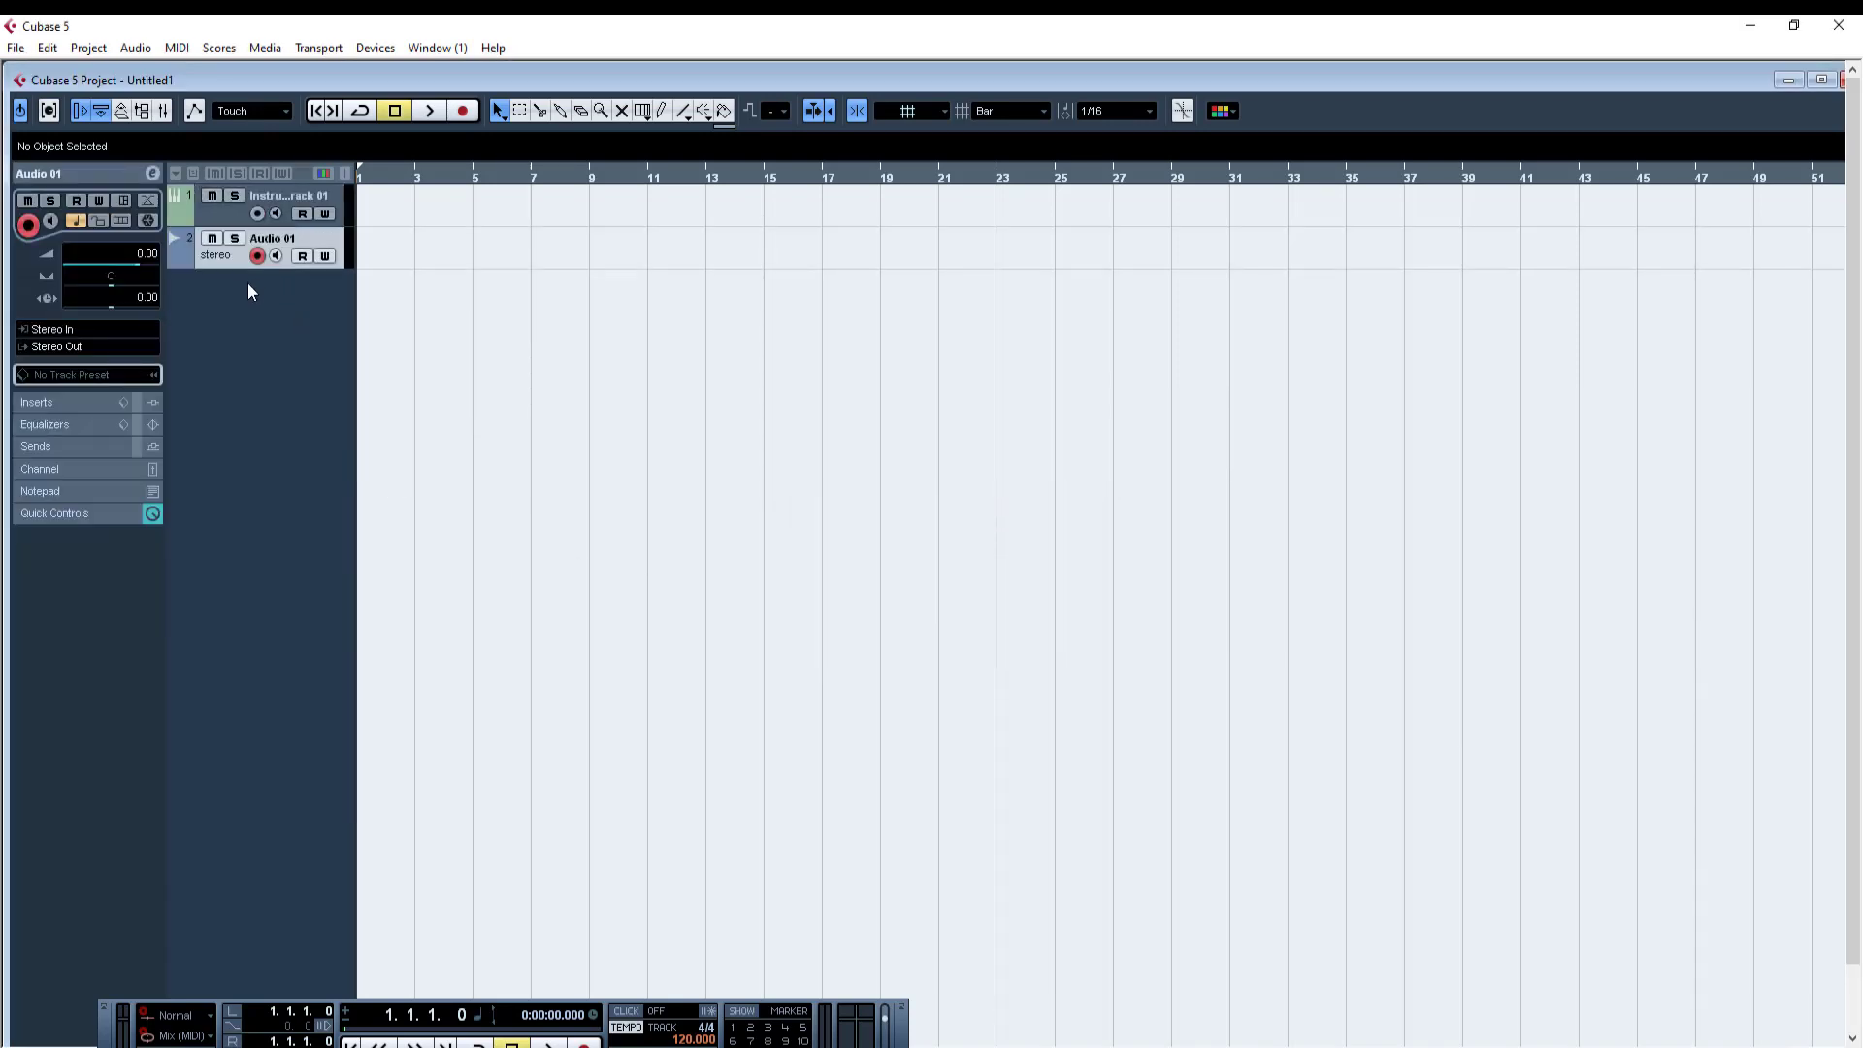
drag(234, 270, 280, 348)
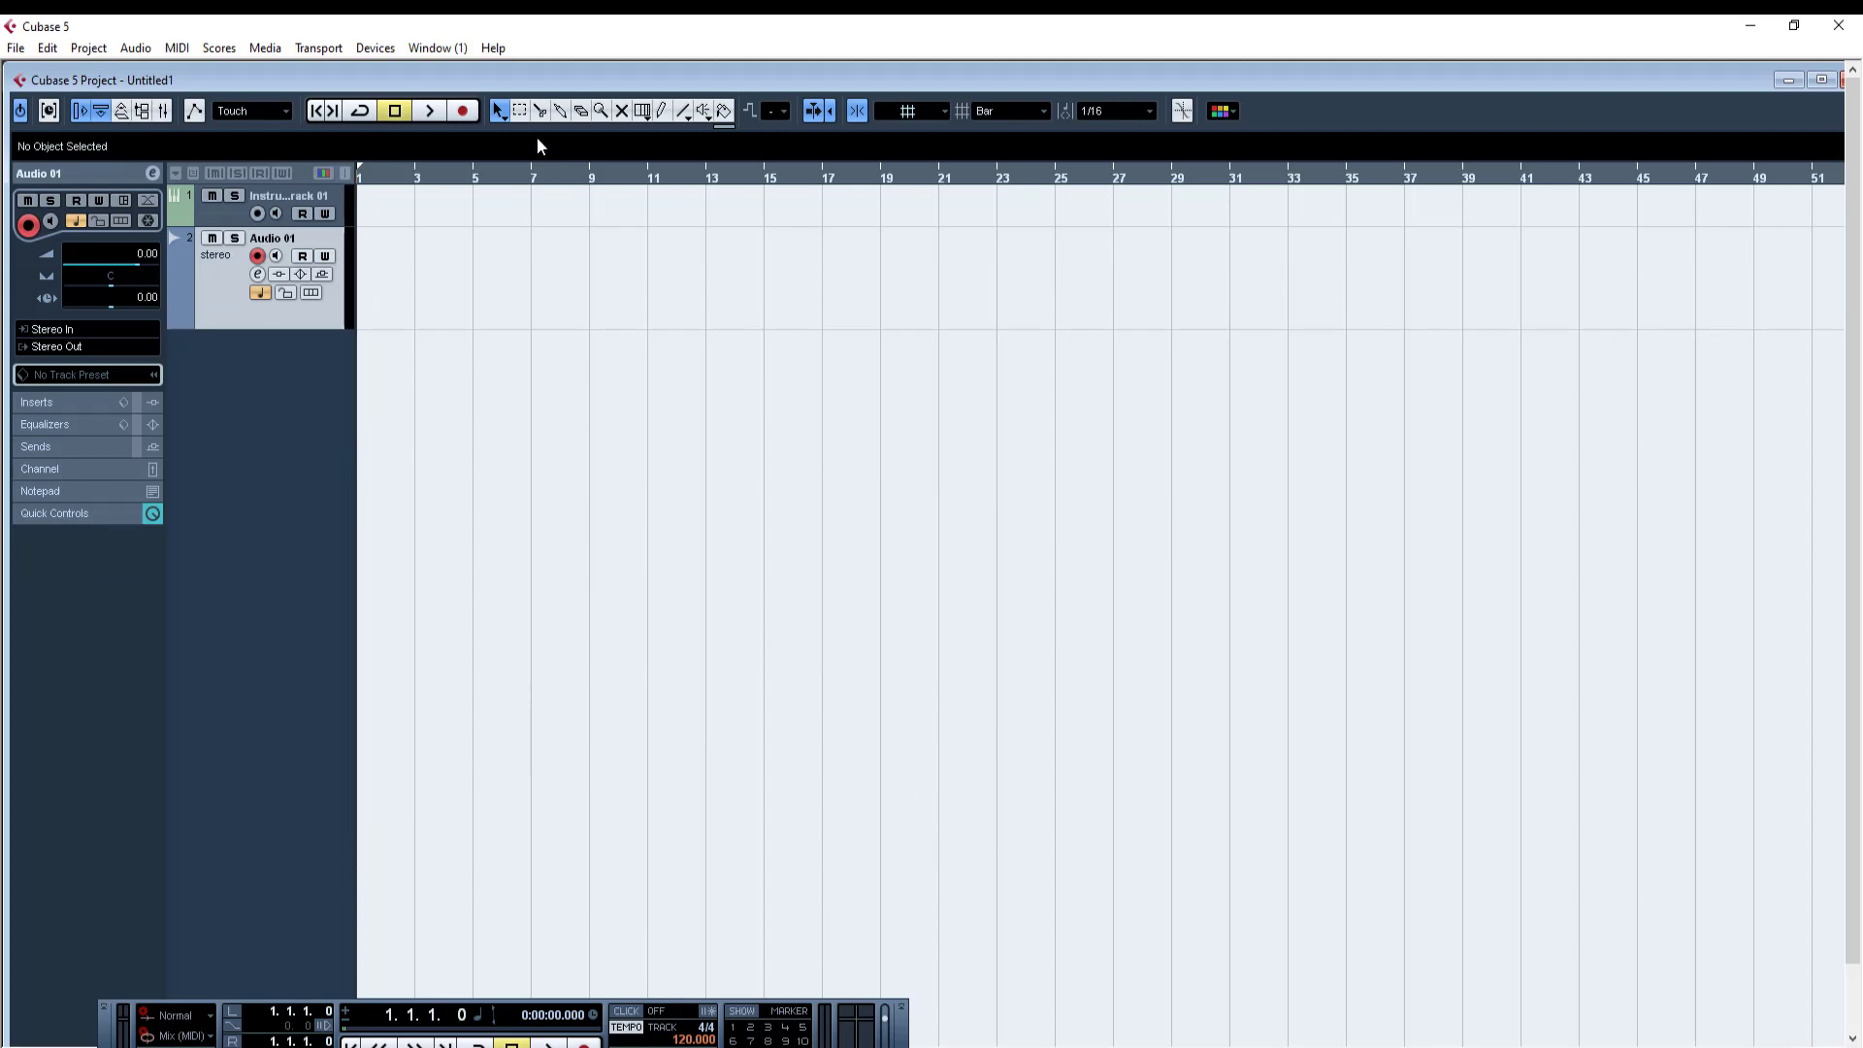
Check the ASIO driver choices for the VST Audio System in Device Setup, leaving the settings as they are
click(375, 48)
click(424, 440)
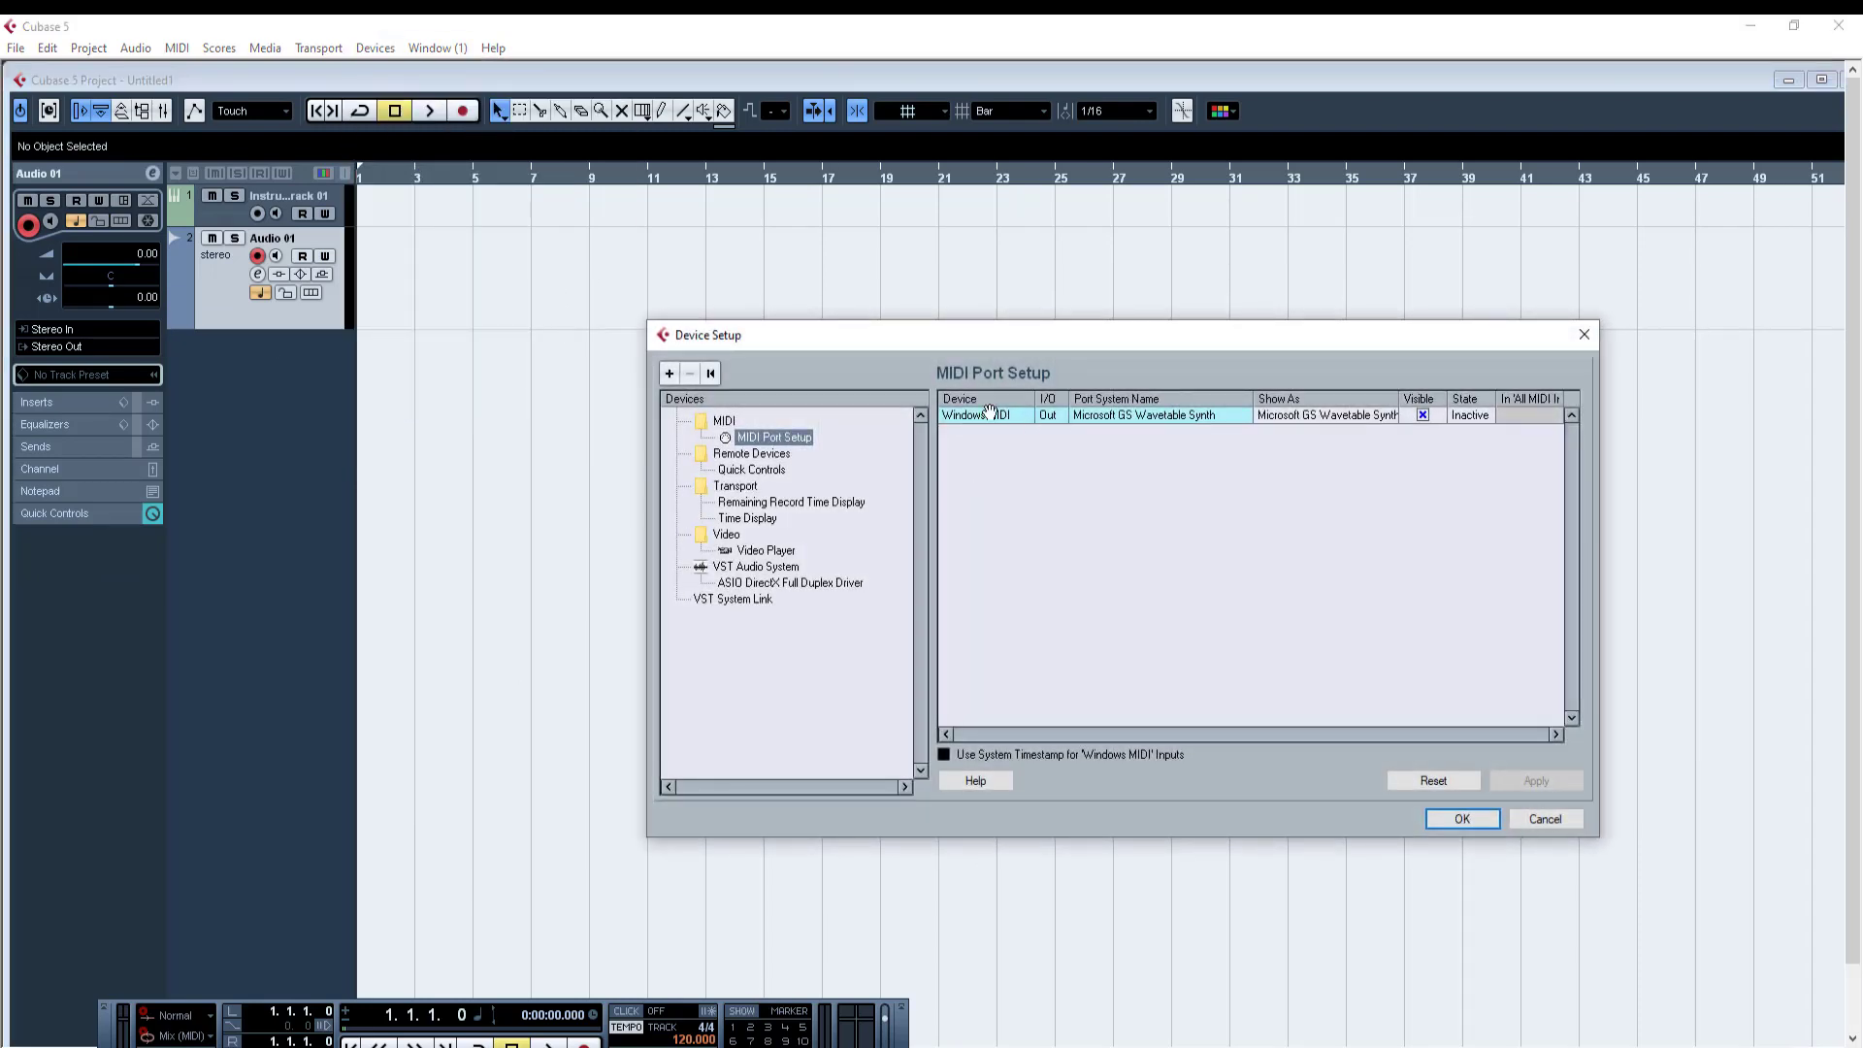
click(747, 567)
click(1118, 399)
click(1195, 686)
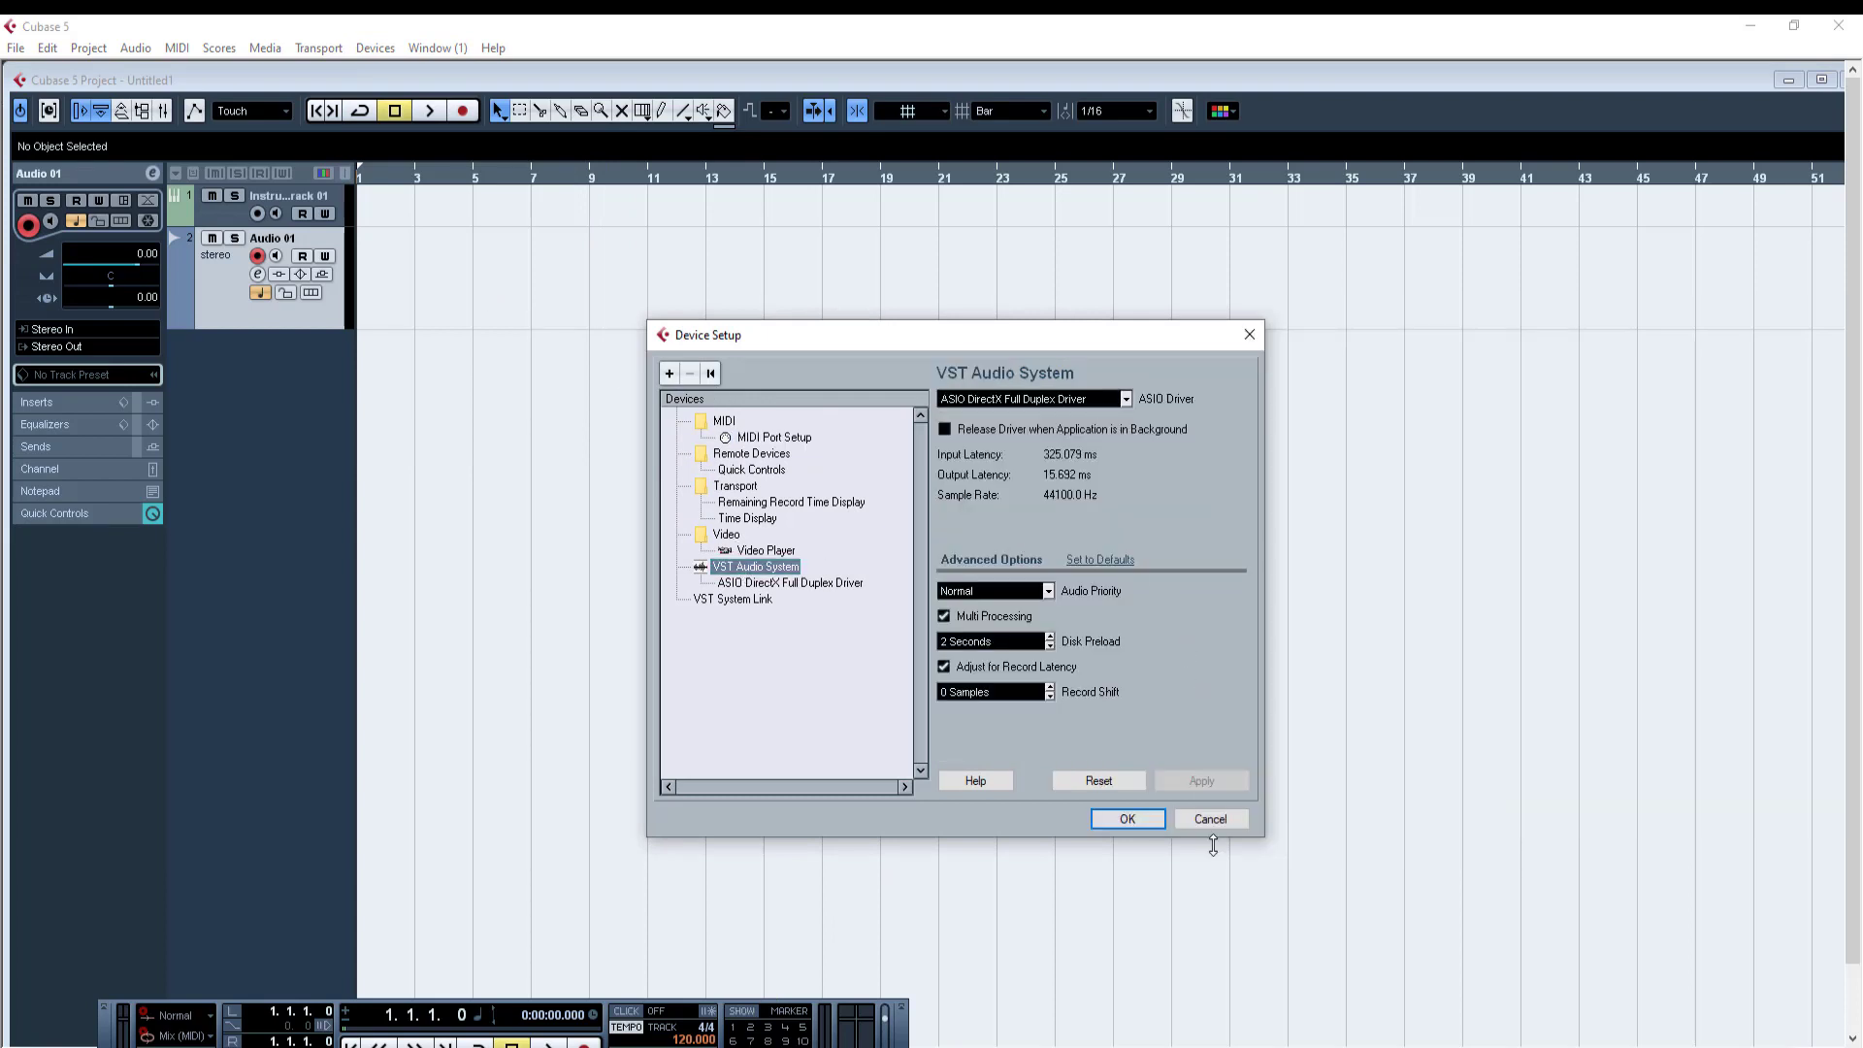
click(1208, 819)
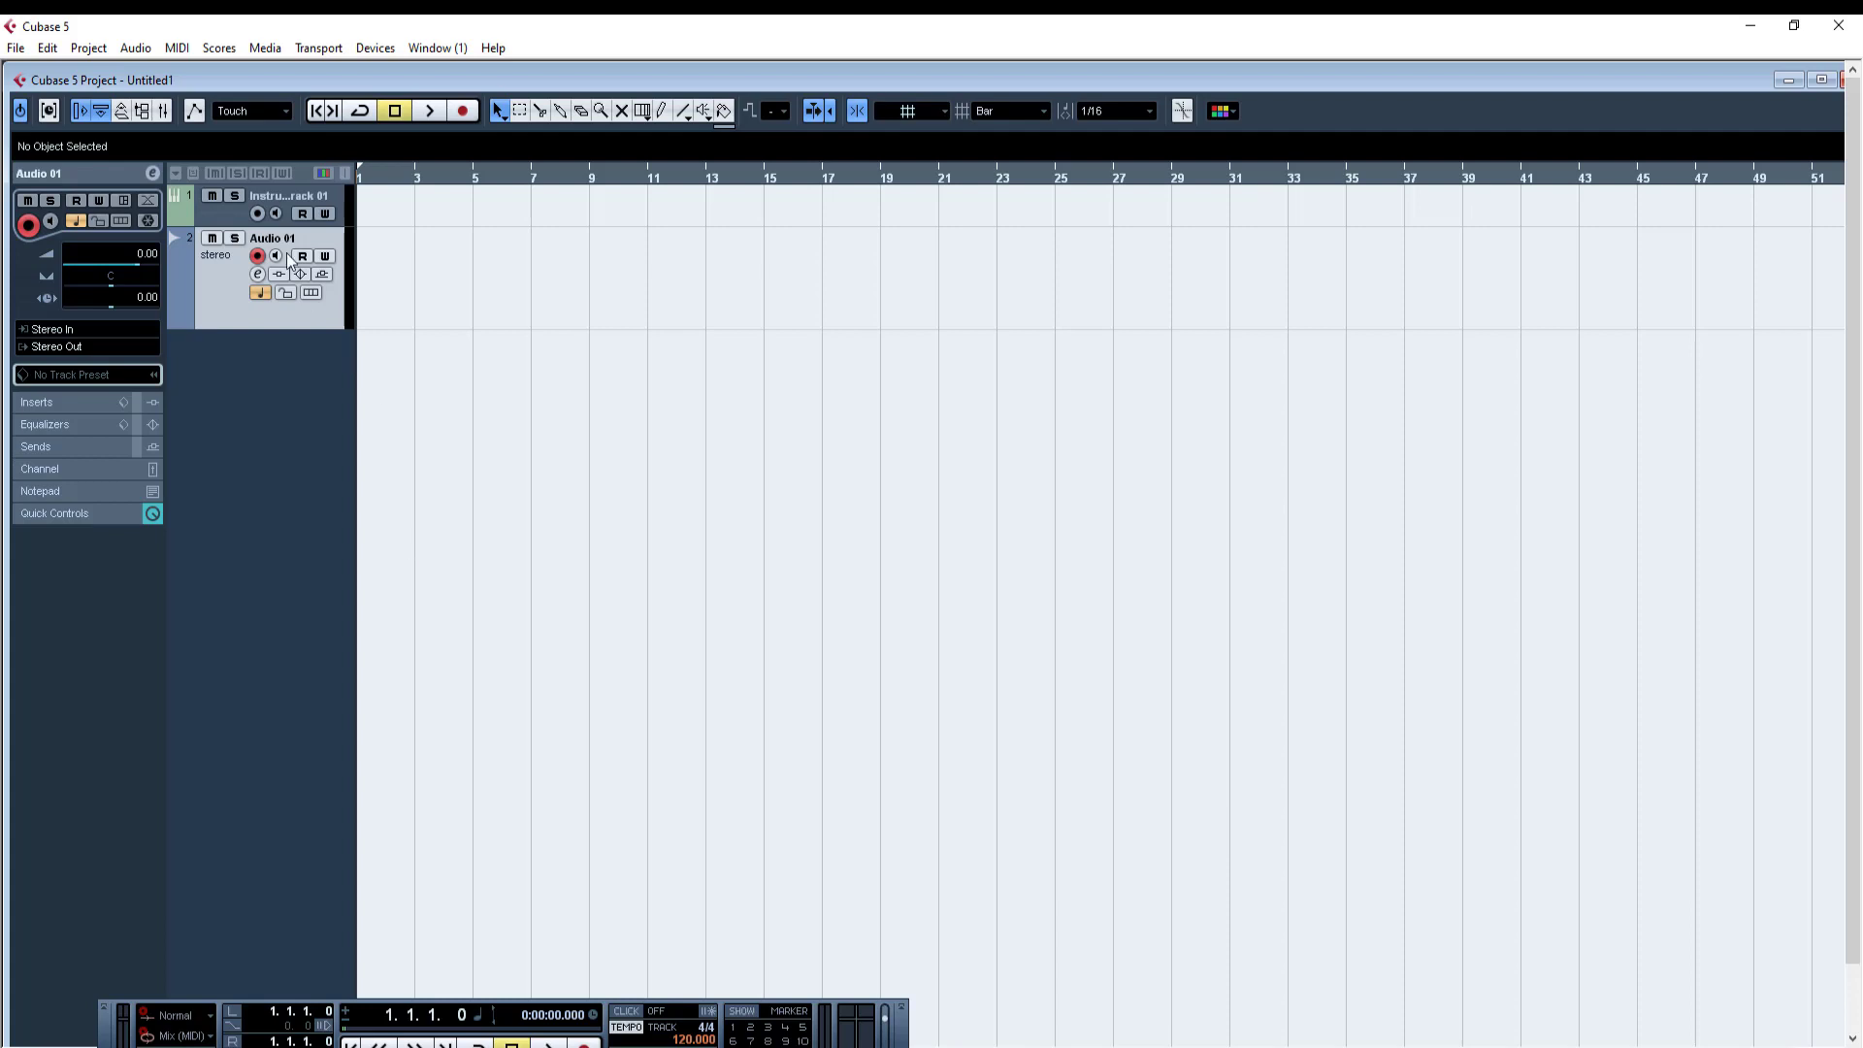
Look through the Distortion effects available for an insert slot on the Audio 01 channel
click(259, 276)
click(962, 653)
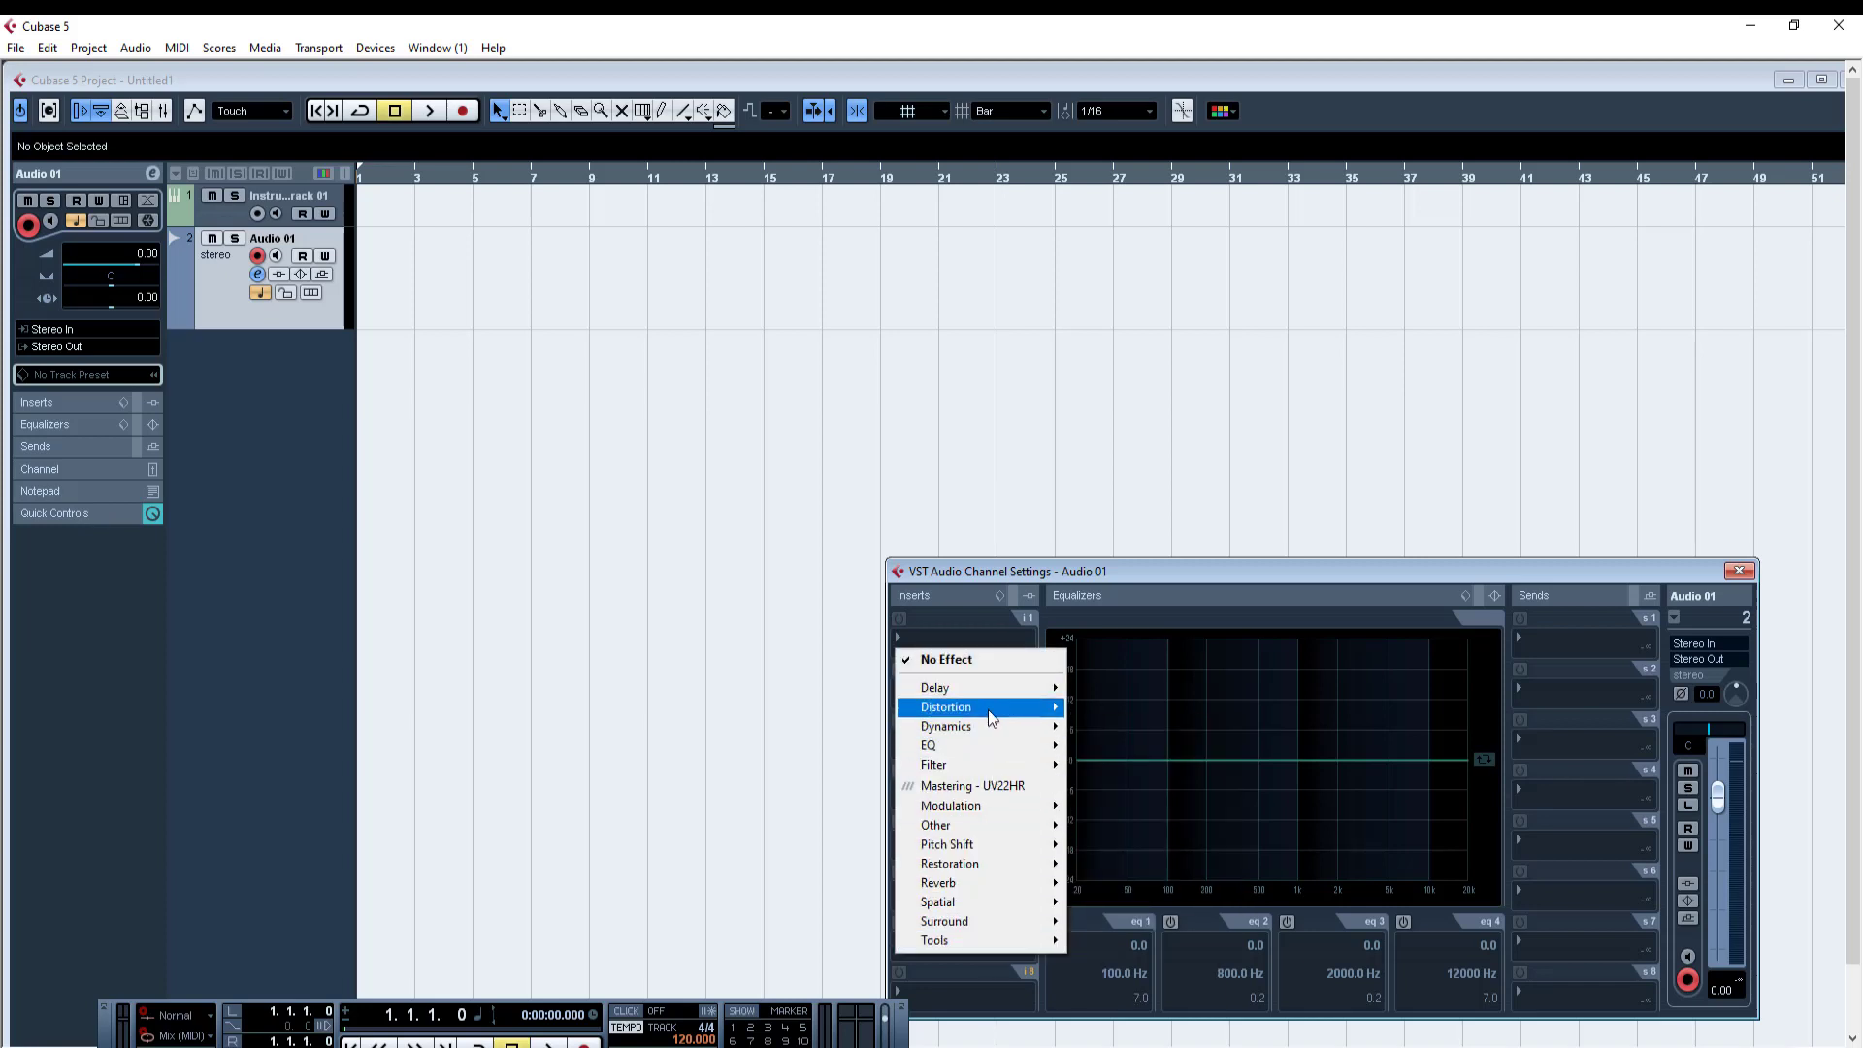
mouse_move(992, 719)
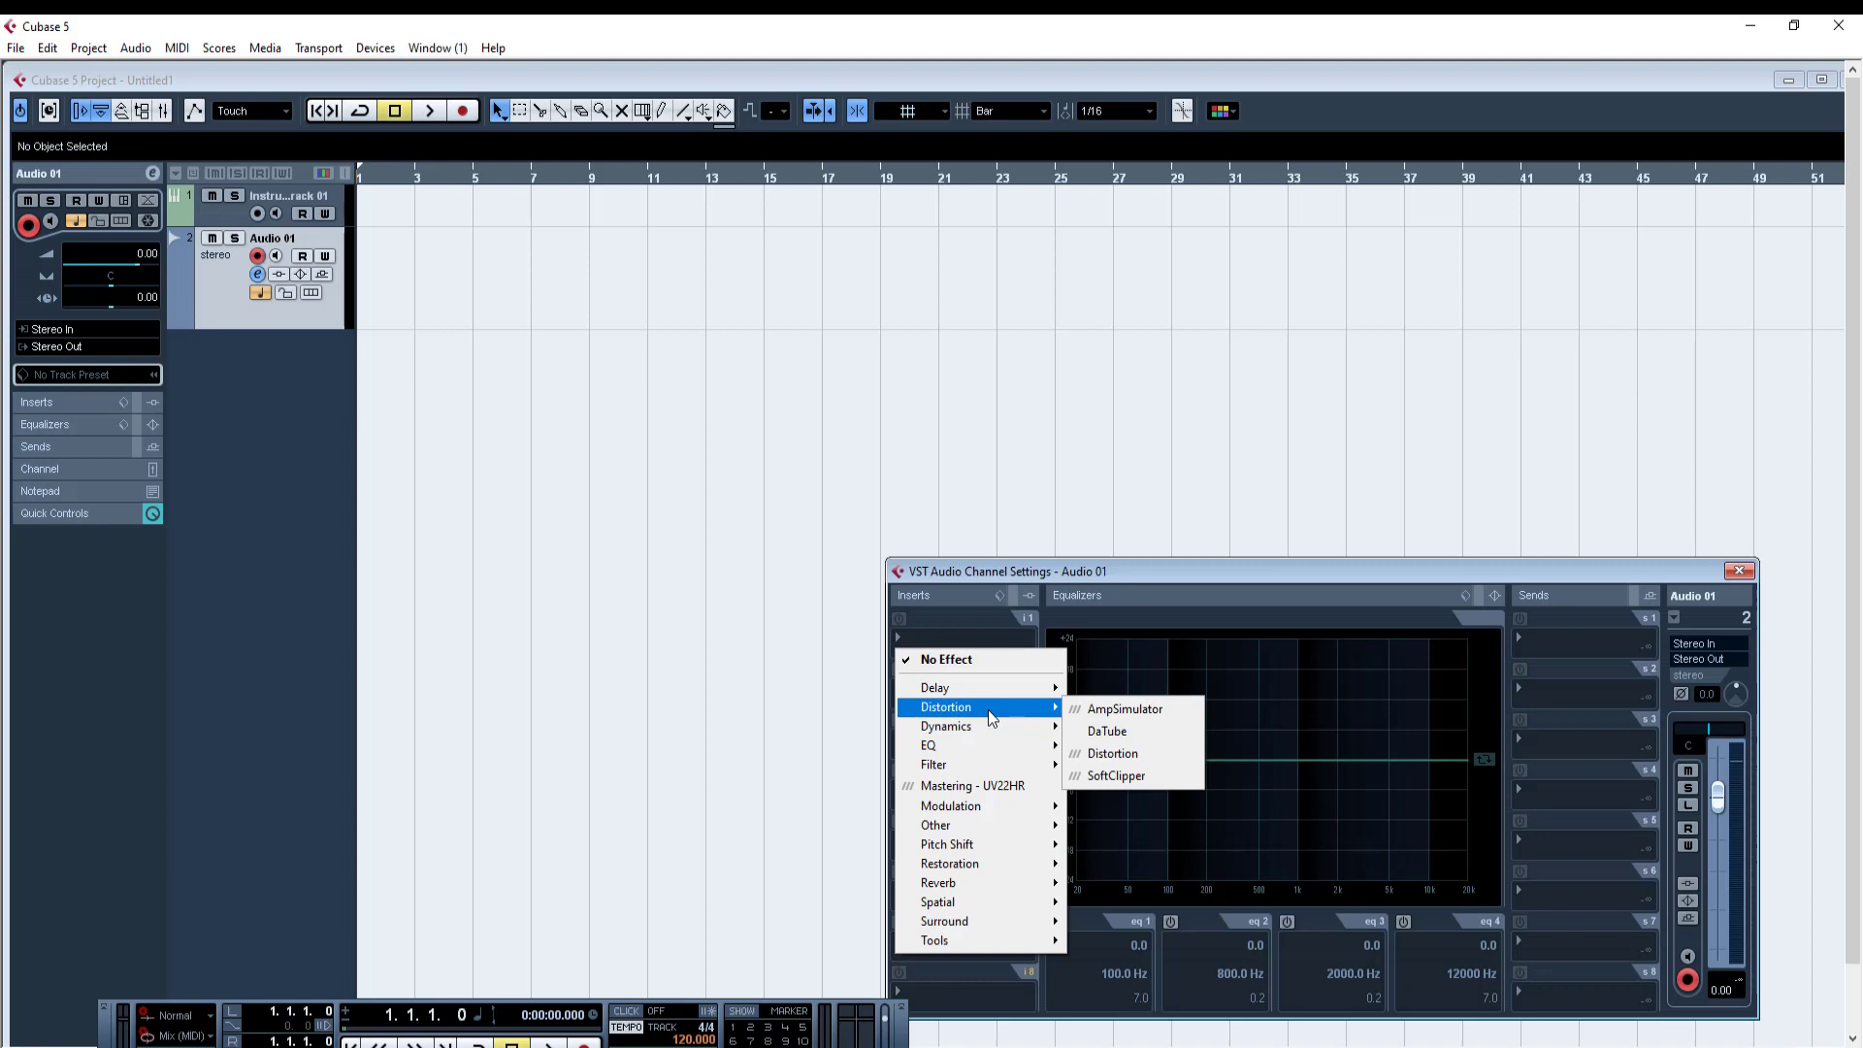
click(1739, 570)
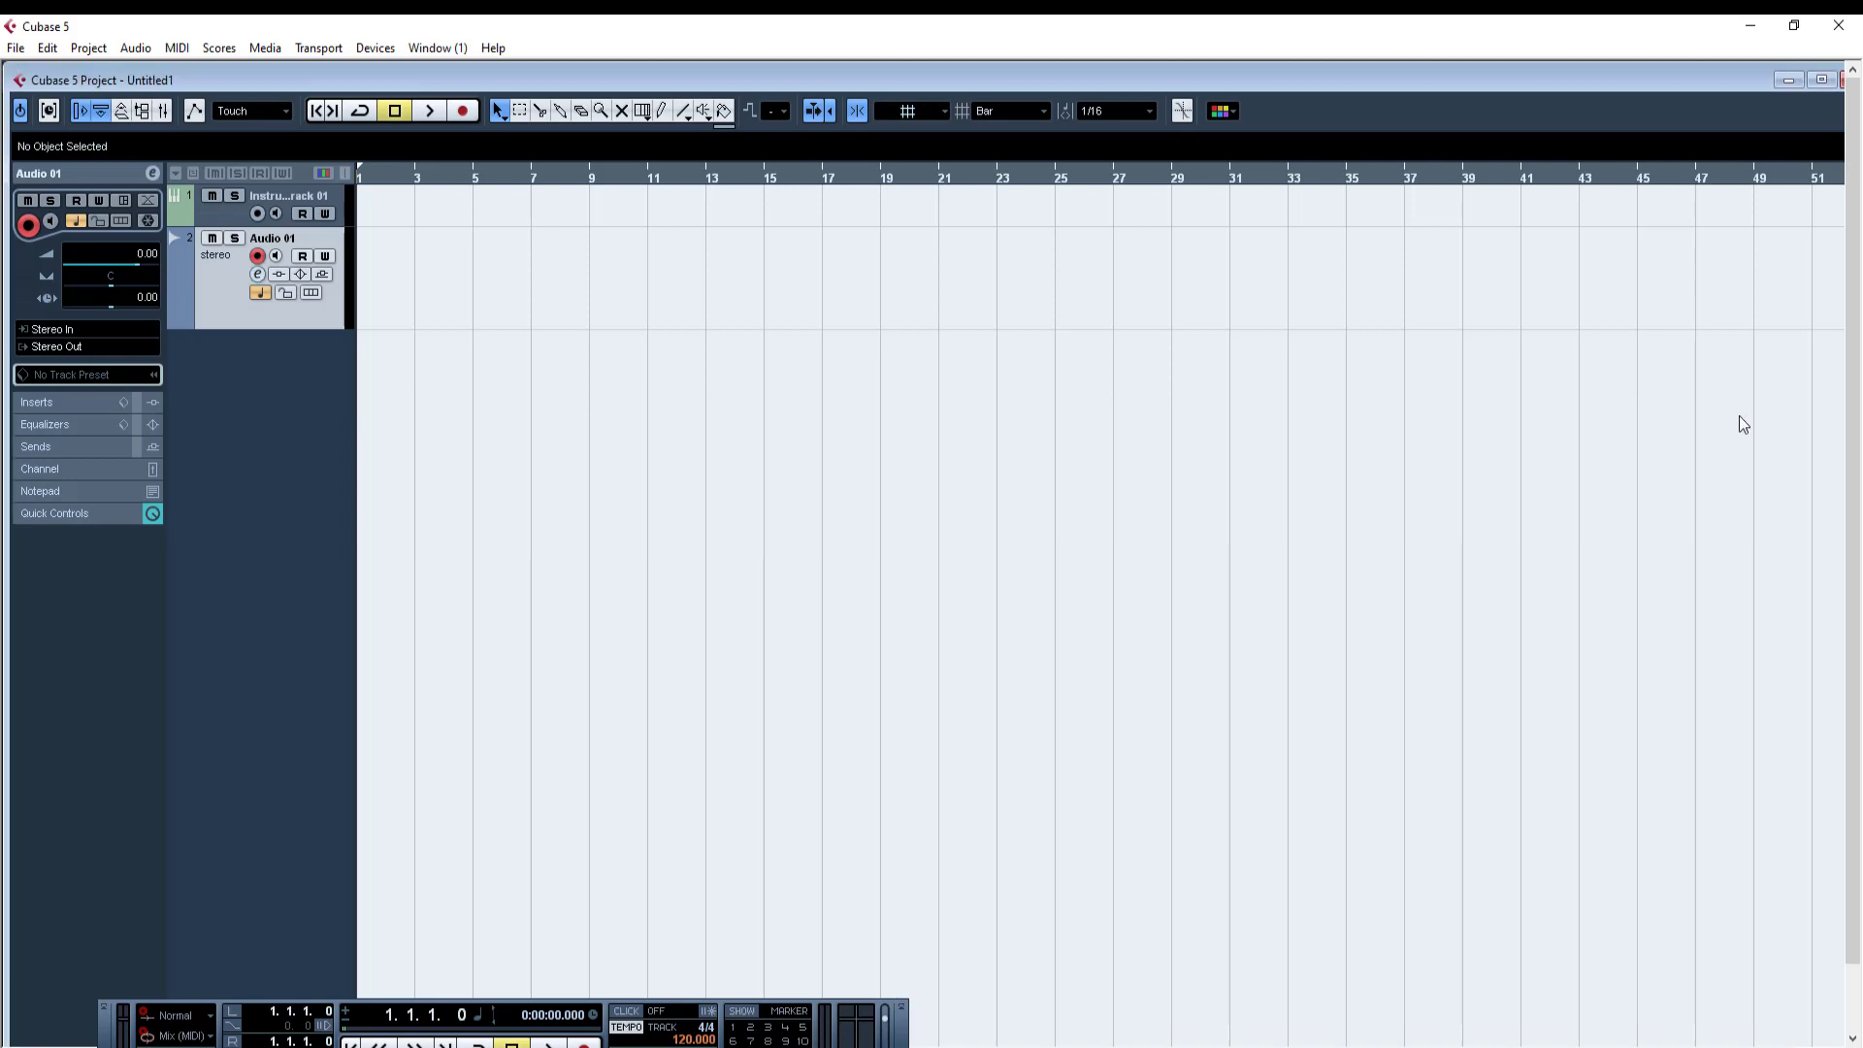
Quit Cubase, closing the untitled project, and refresh the desktop
click(1840, 25)
click(950, 622)
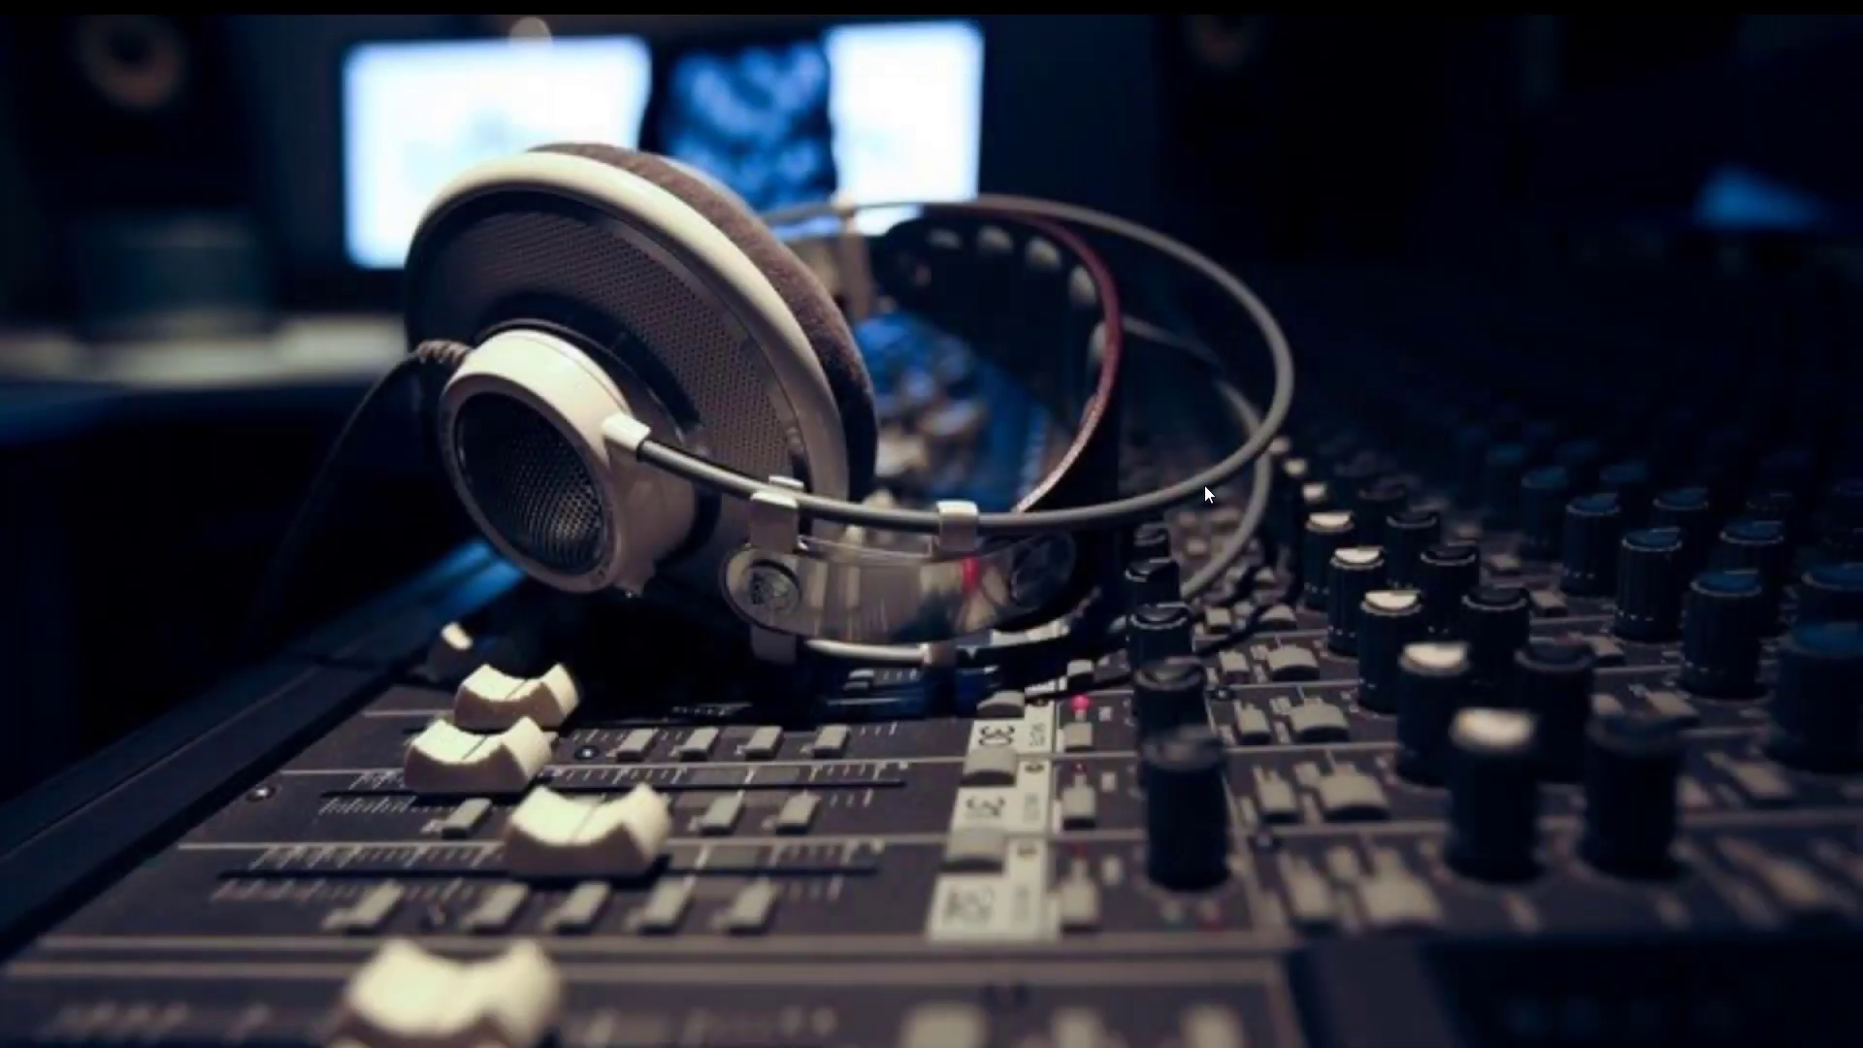
right_click(1050, 469)
click(1110, 527)
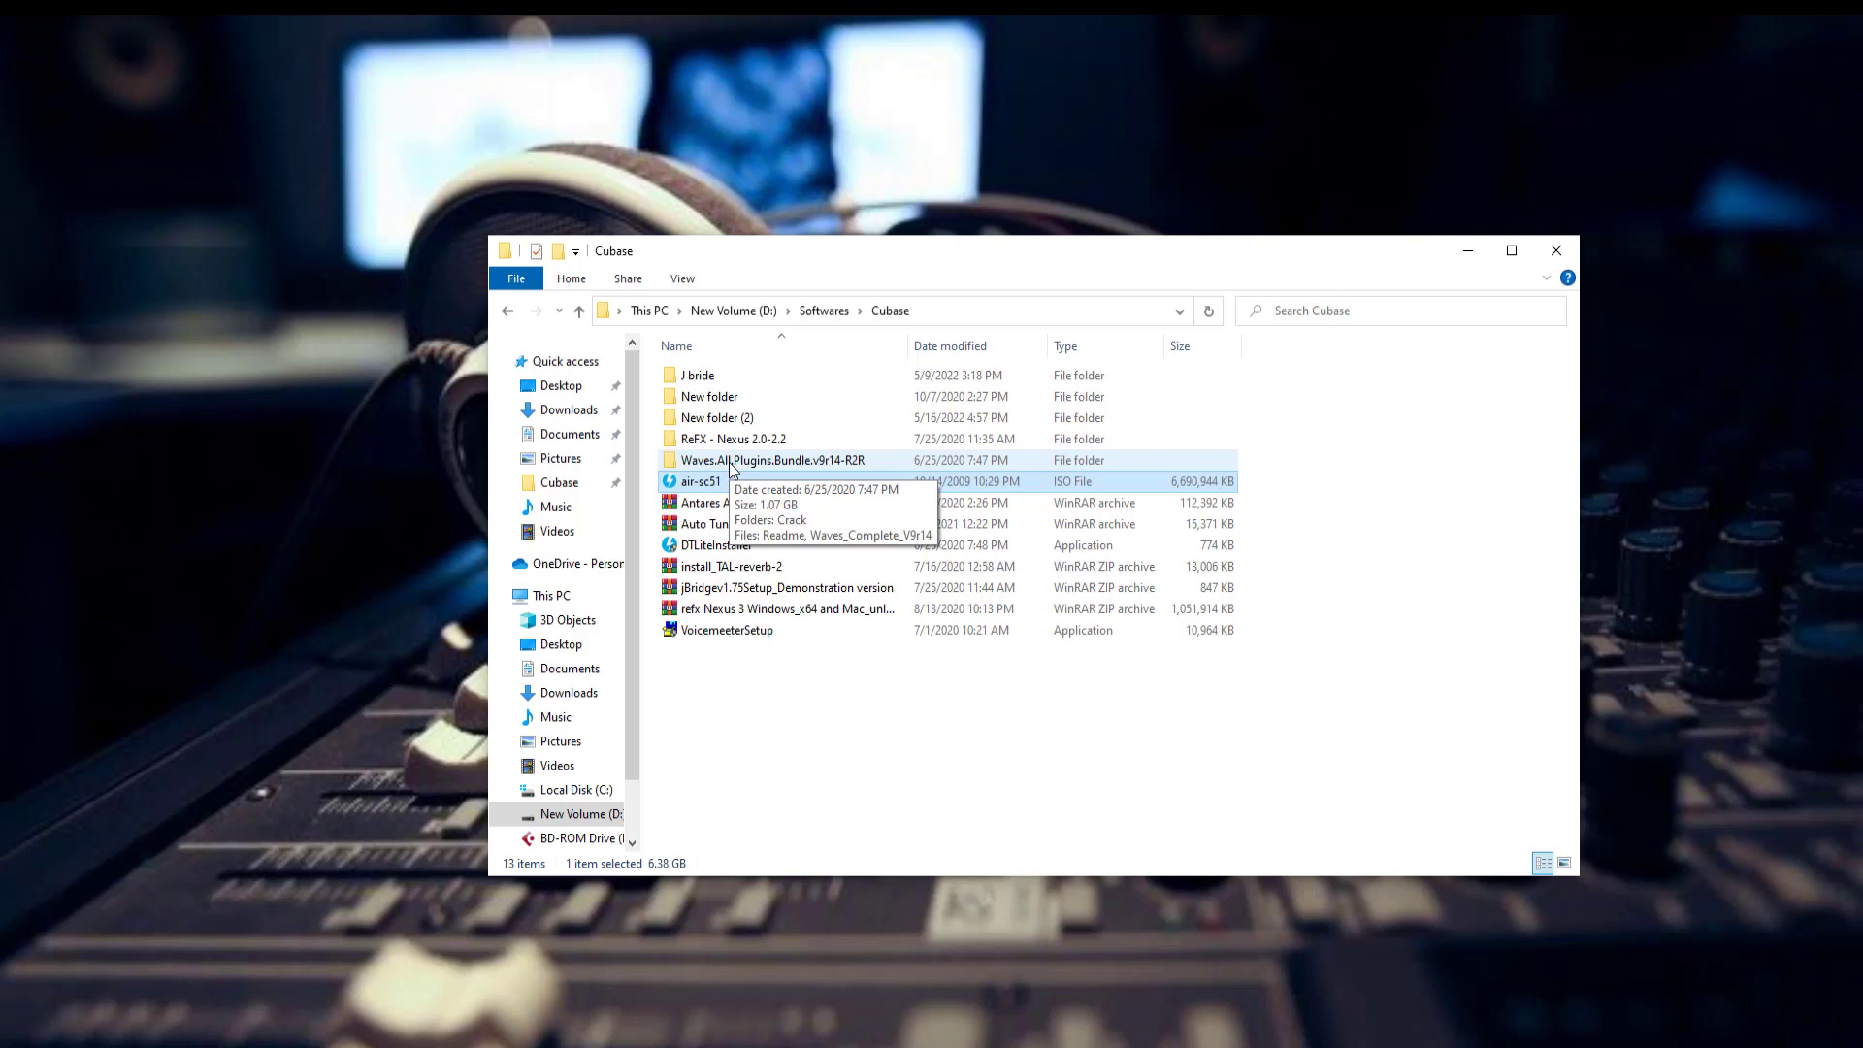
Open the Waves.All.Plugins.Bundle.v9r14-R2R folder and run Waves_Complete_V9r14 as administrator
double_click(730, 462)
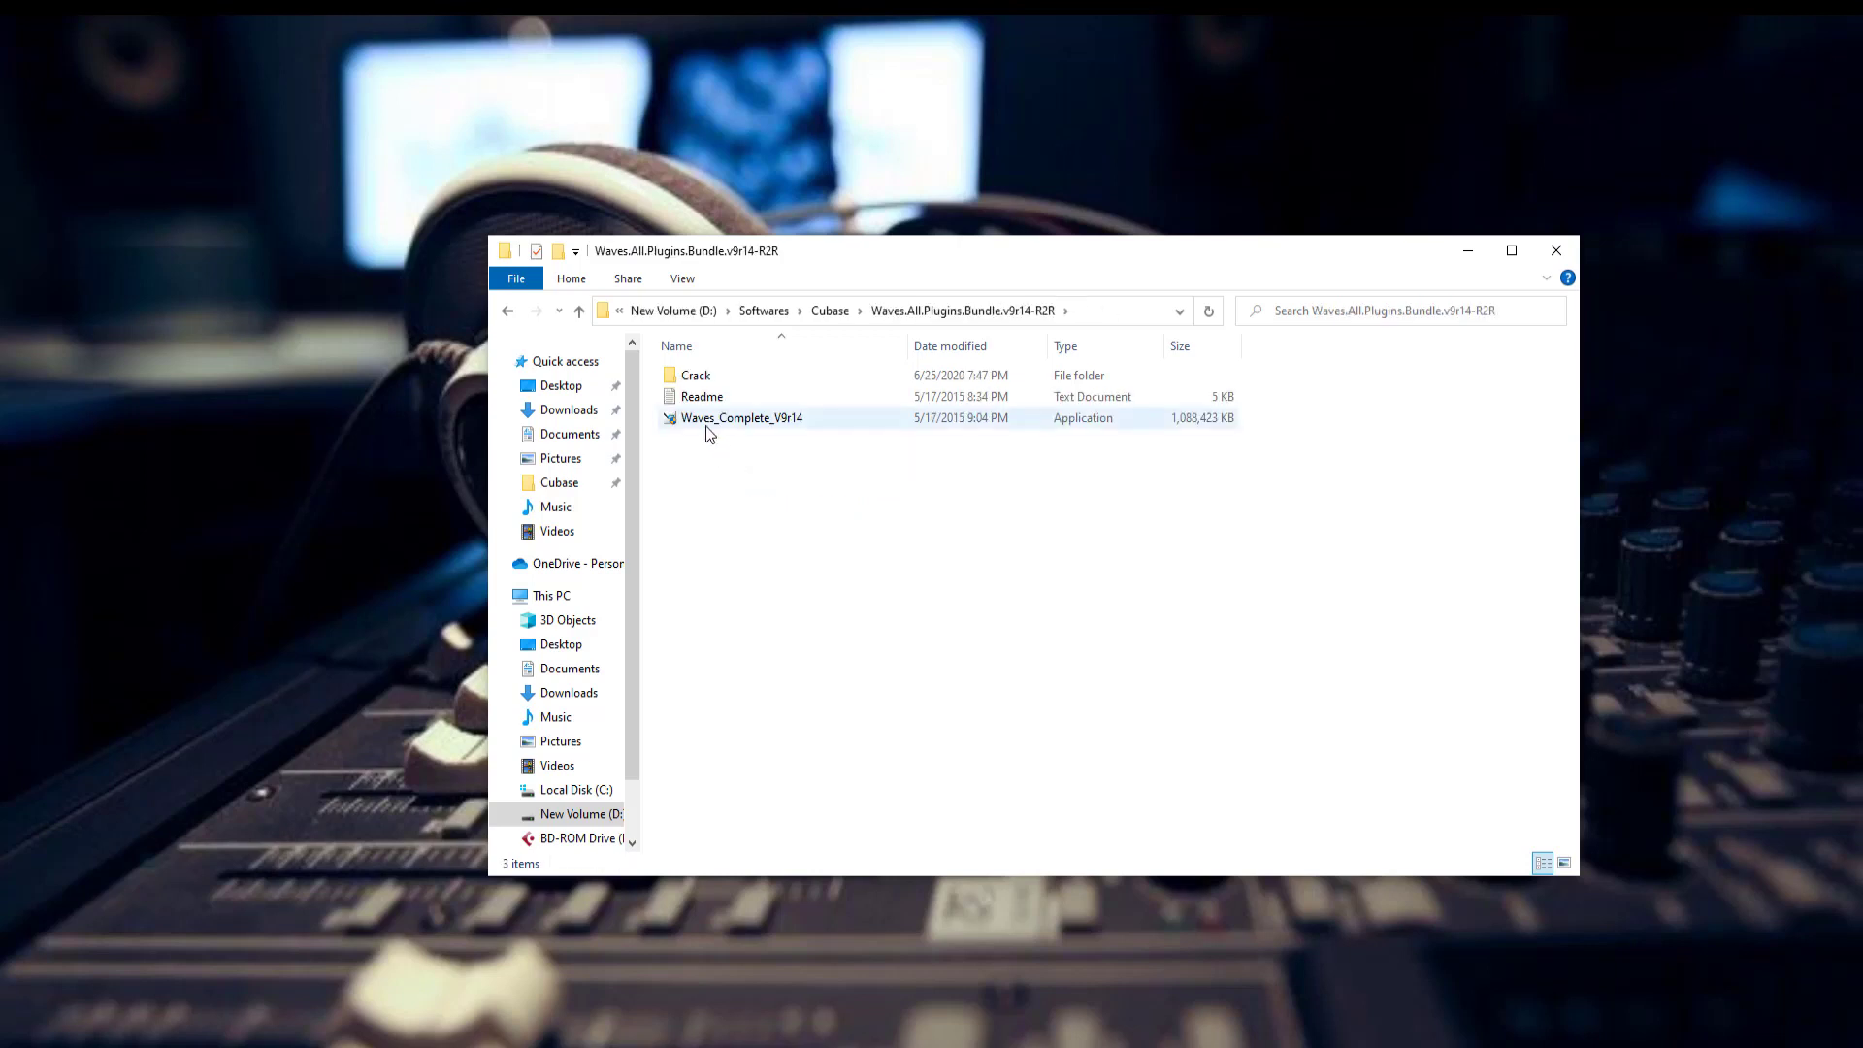
right_click(706, 427)
click(755, 469)
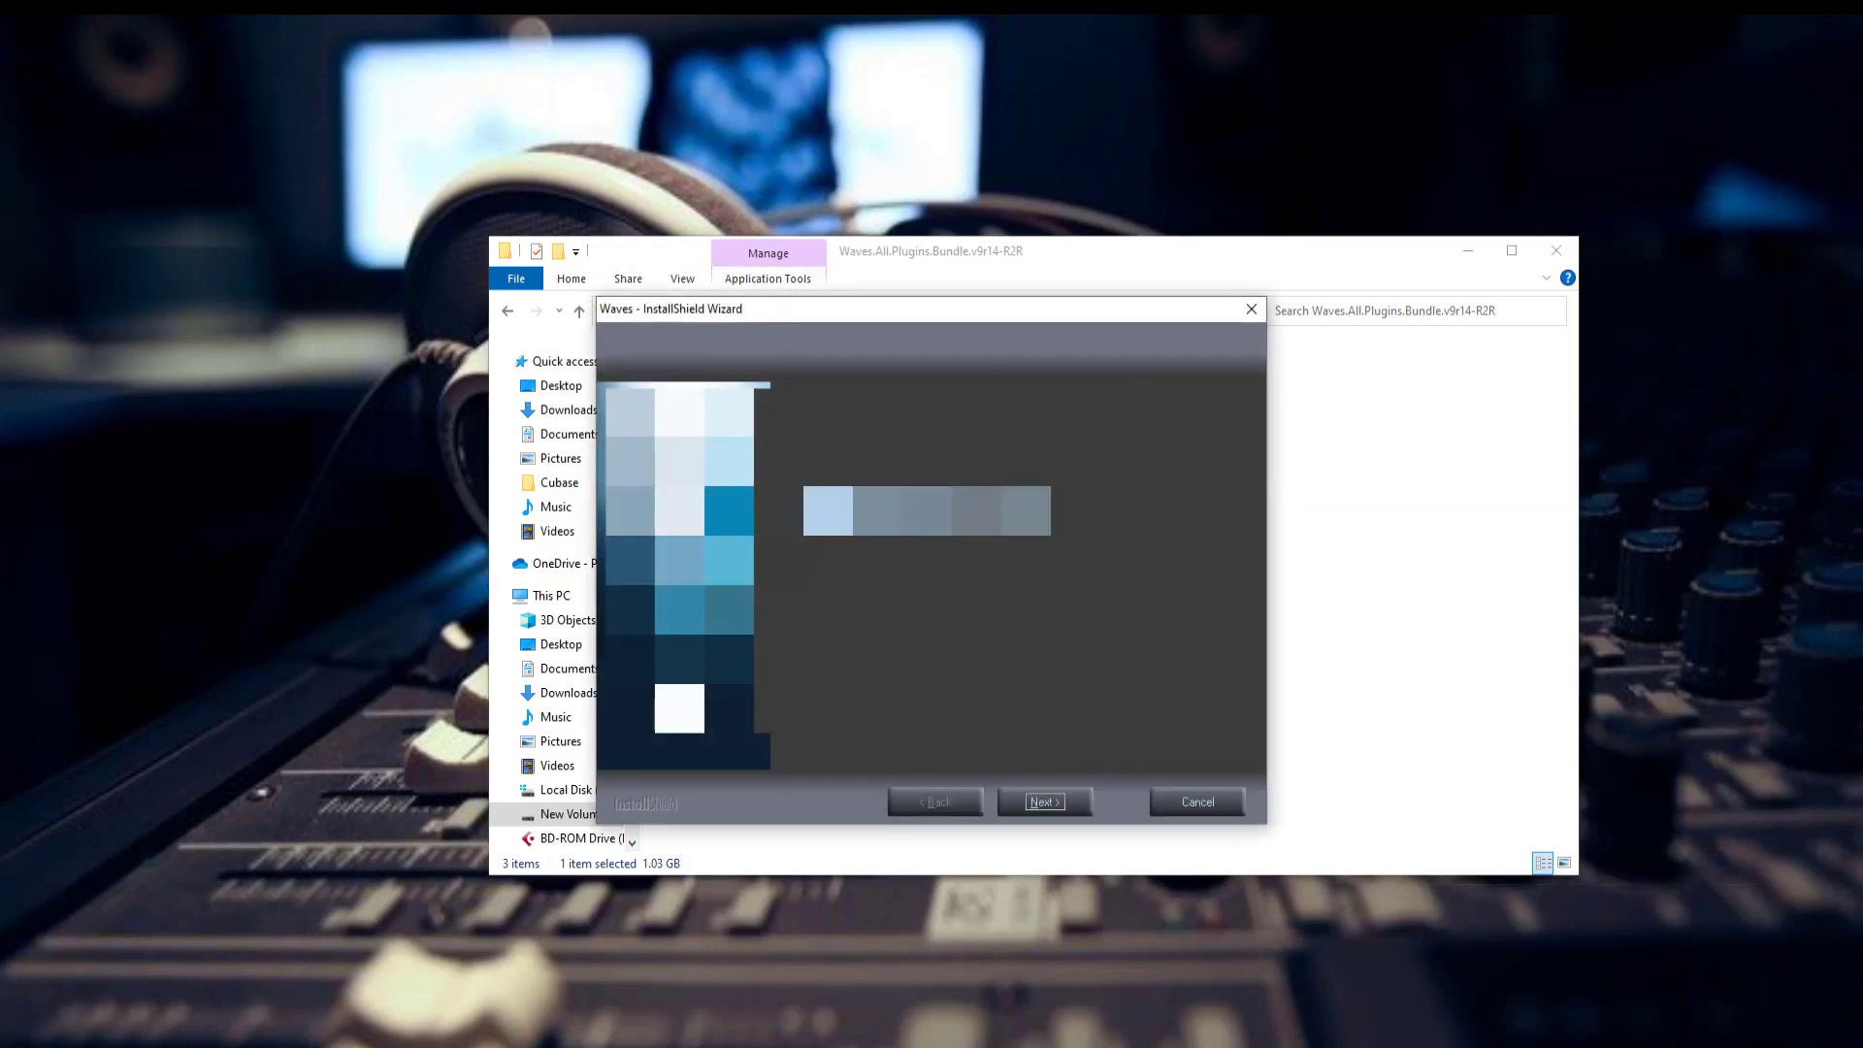
Proceed through the Waves installer's welcome, license agreement, destination and VST plug-ins folder pages, keeping the default locations
click(1045, 803)
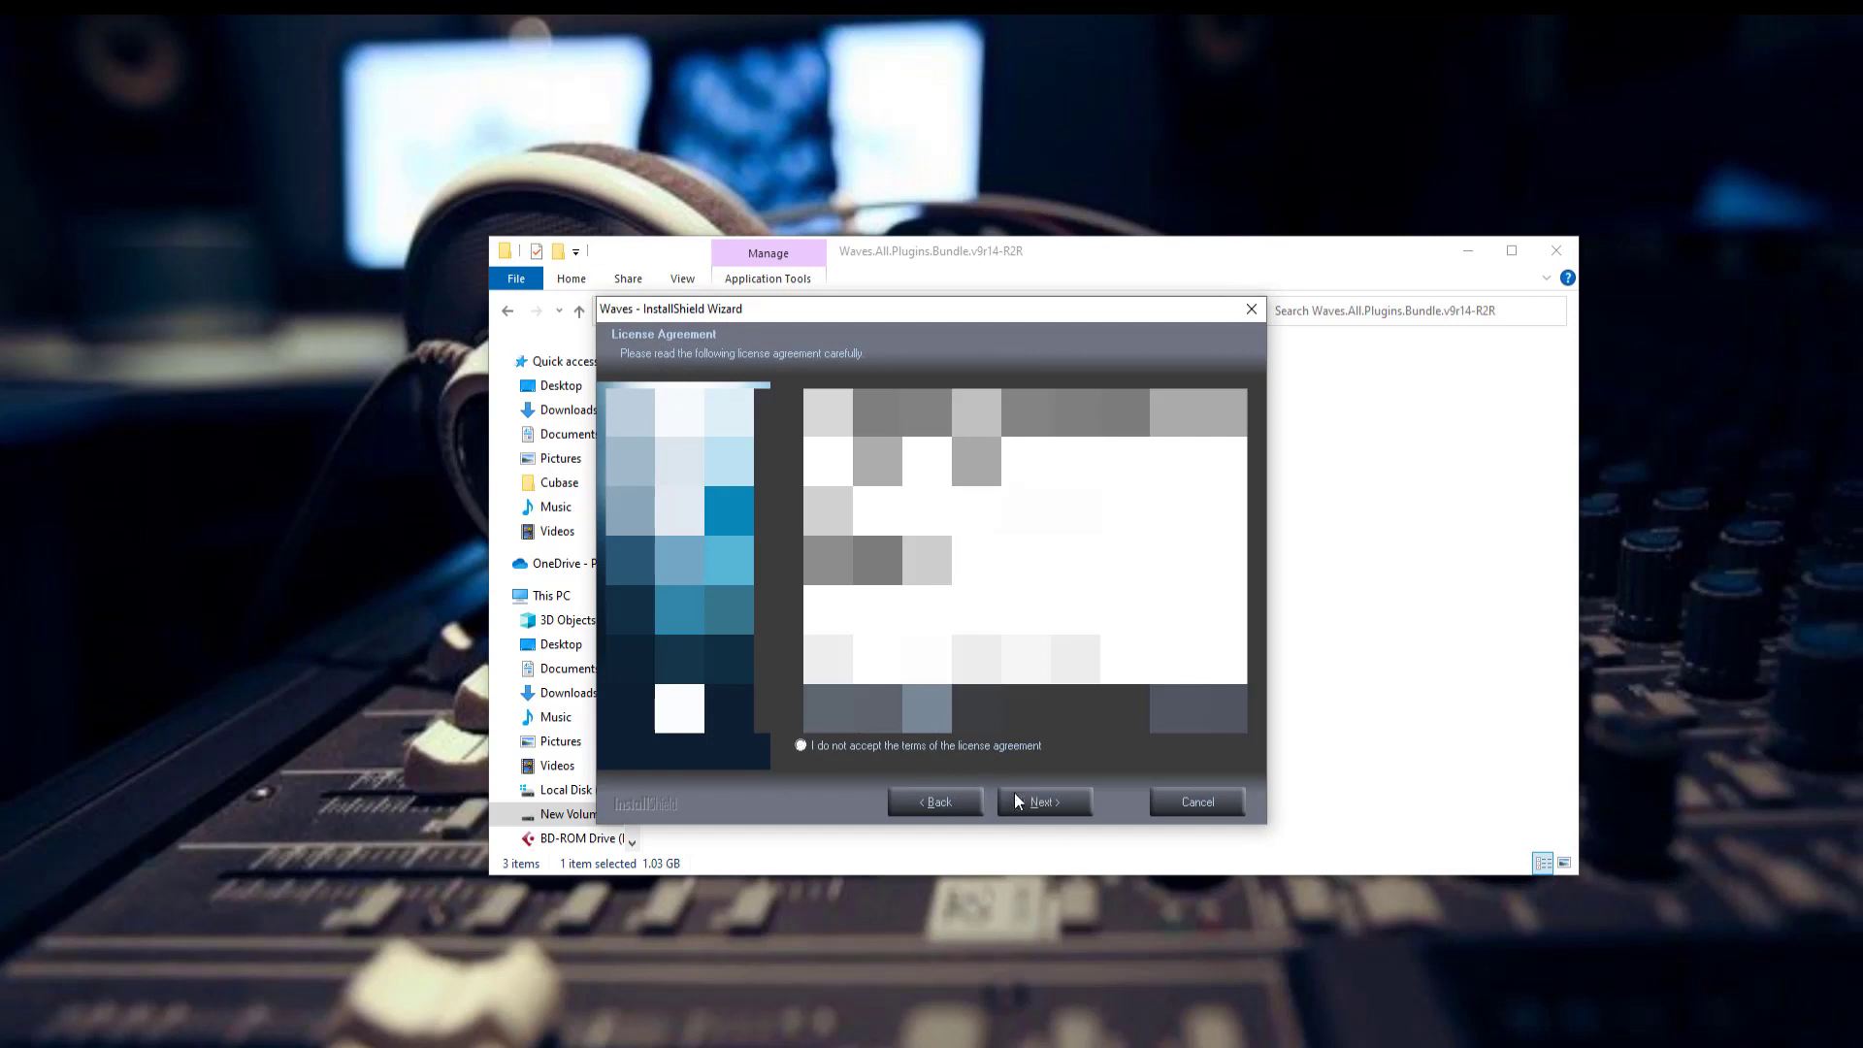
click(1036, 804)
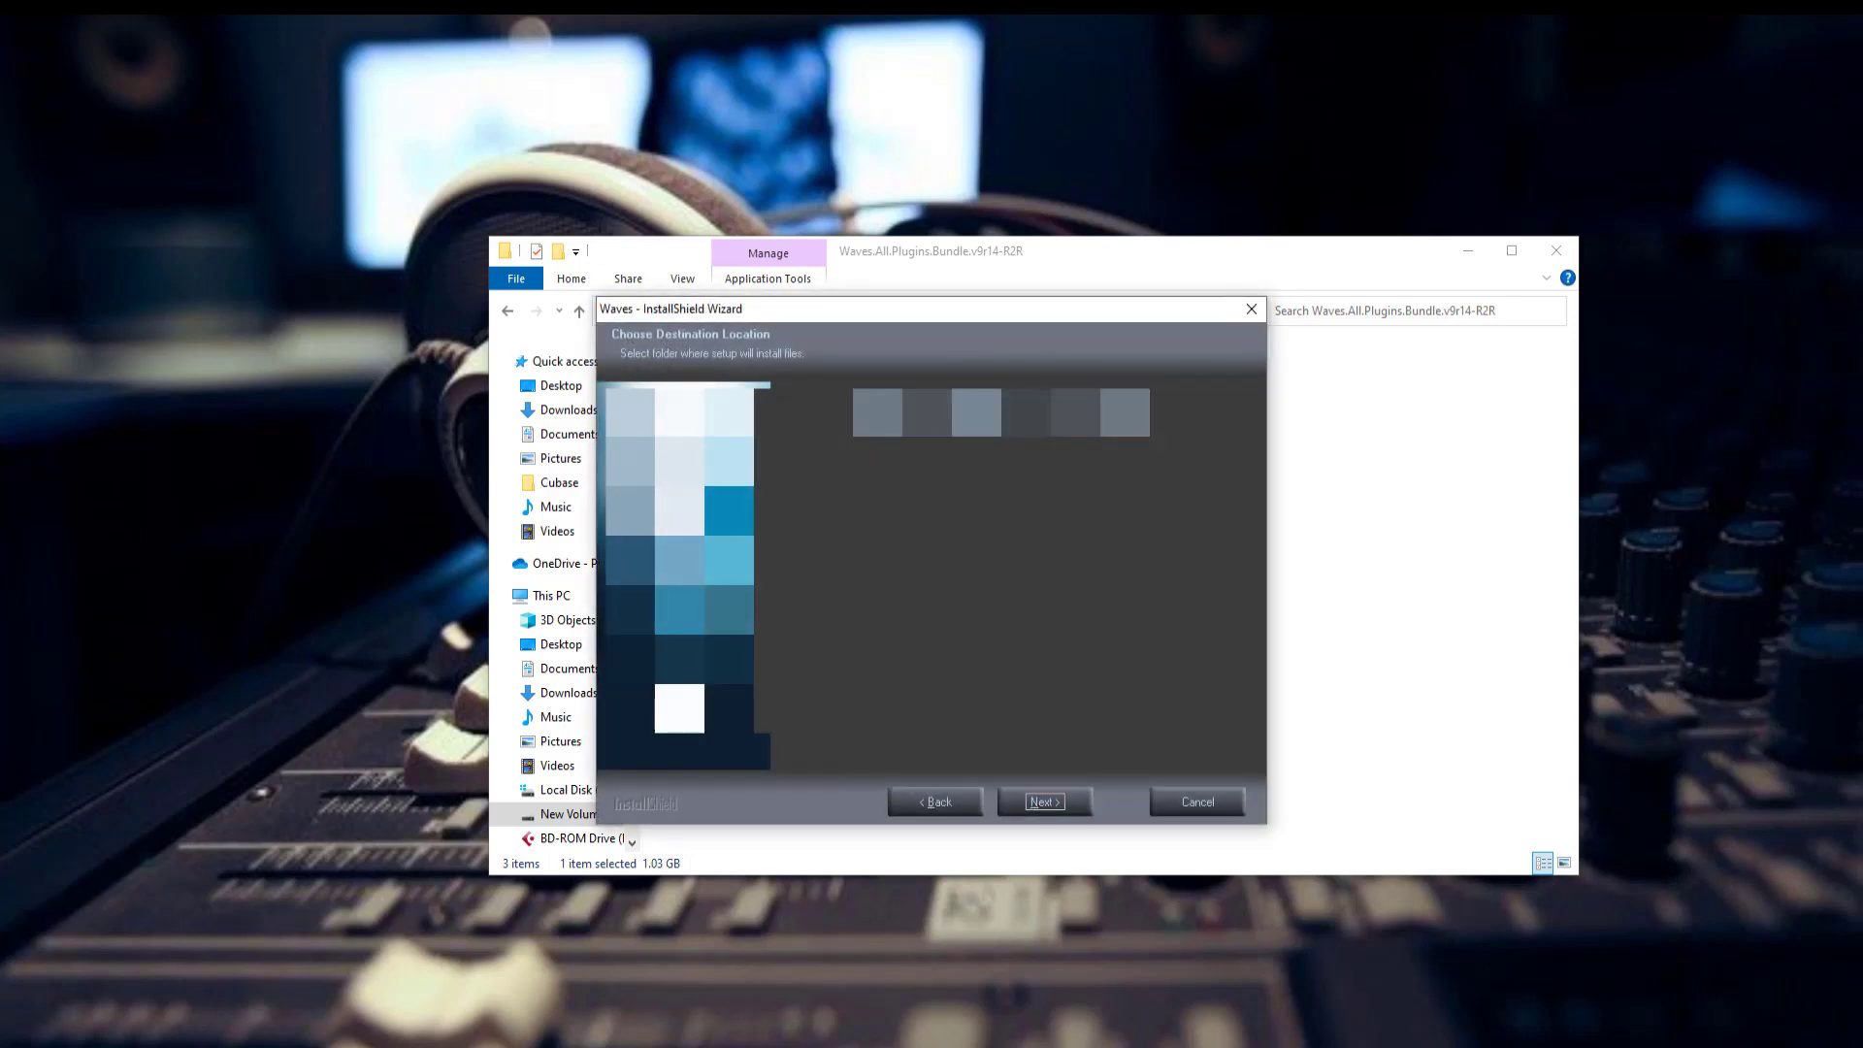
click(1052, 806)
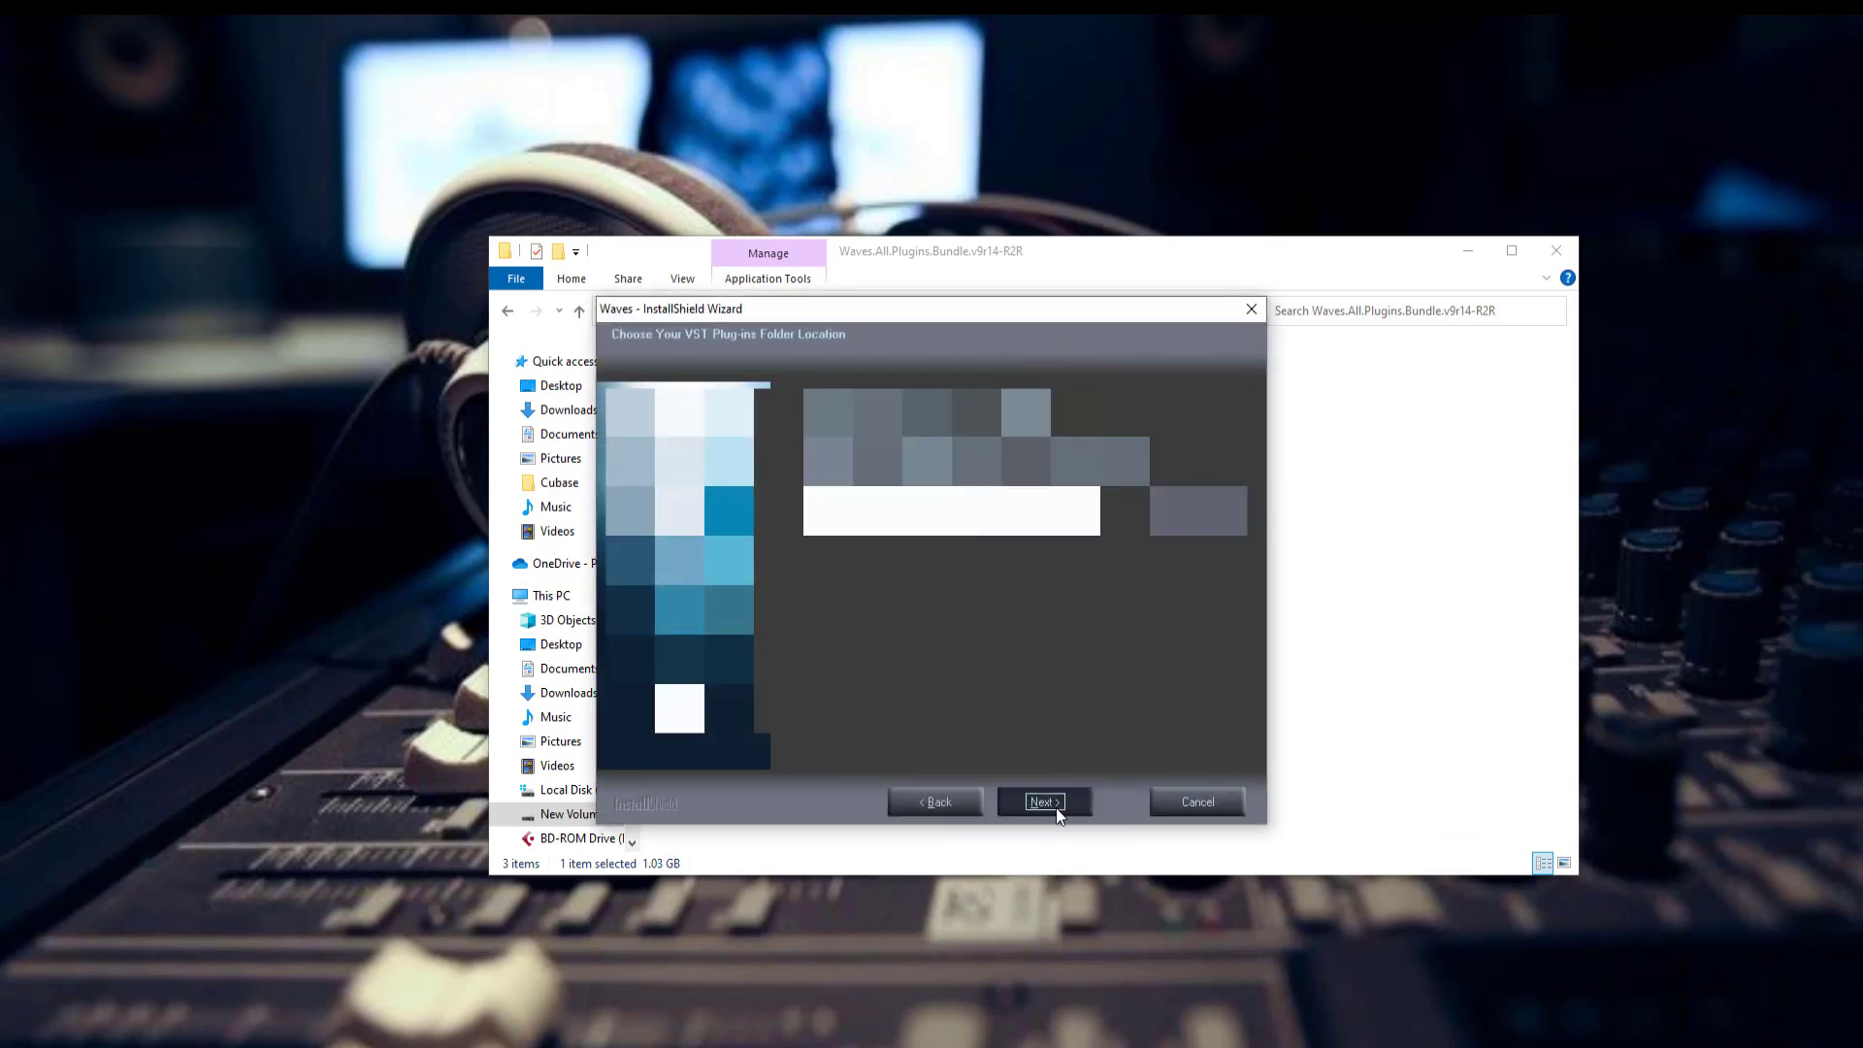
click(1056, 808)
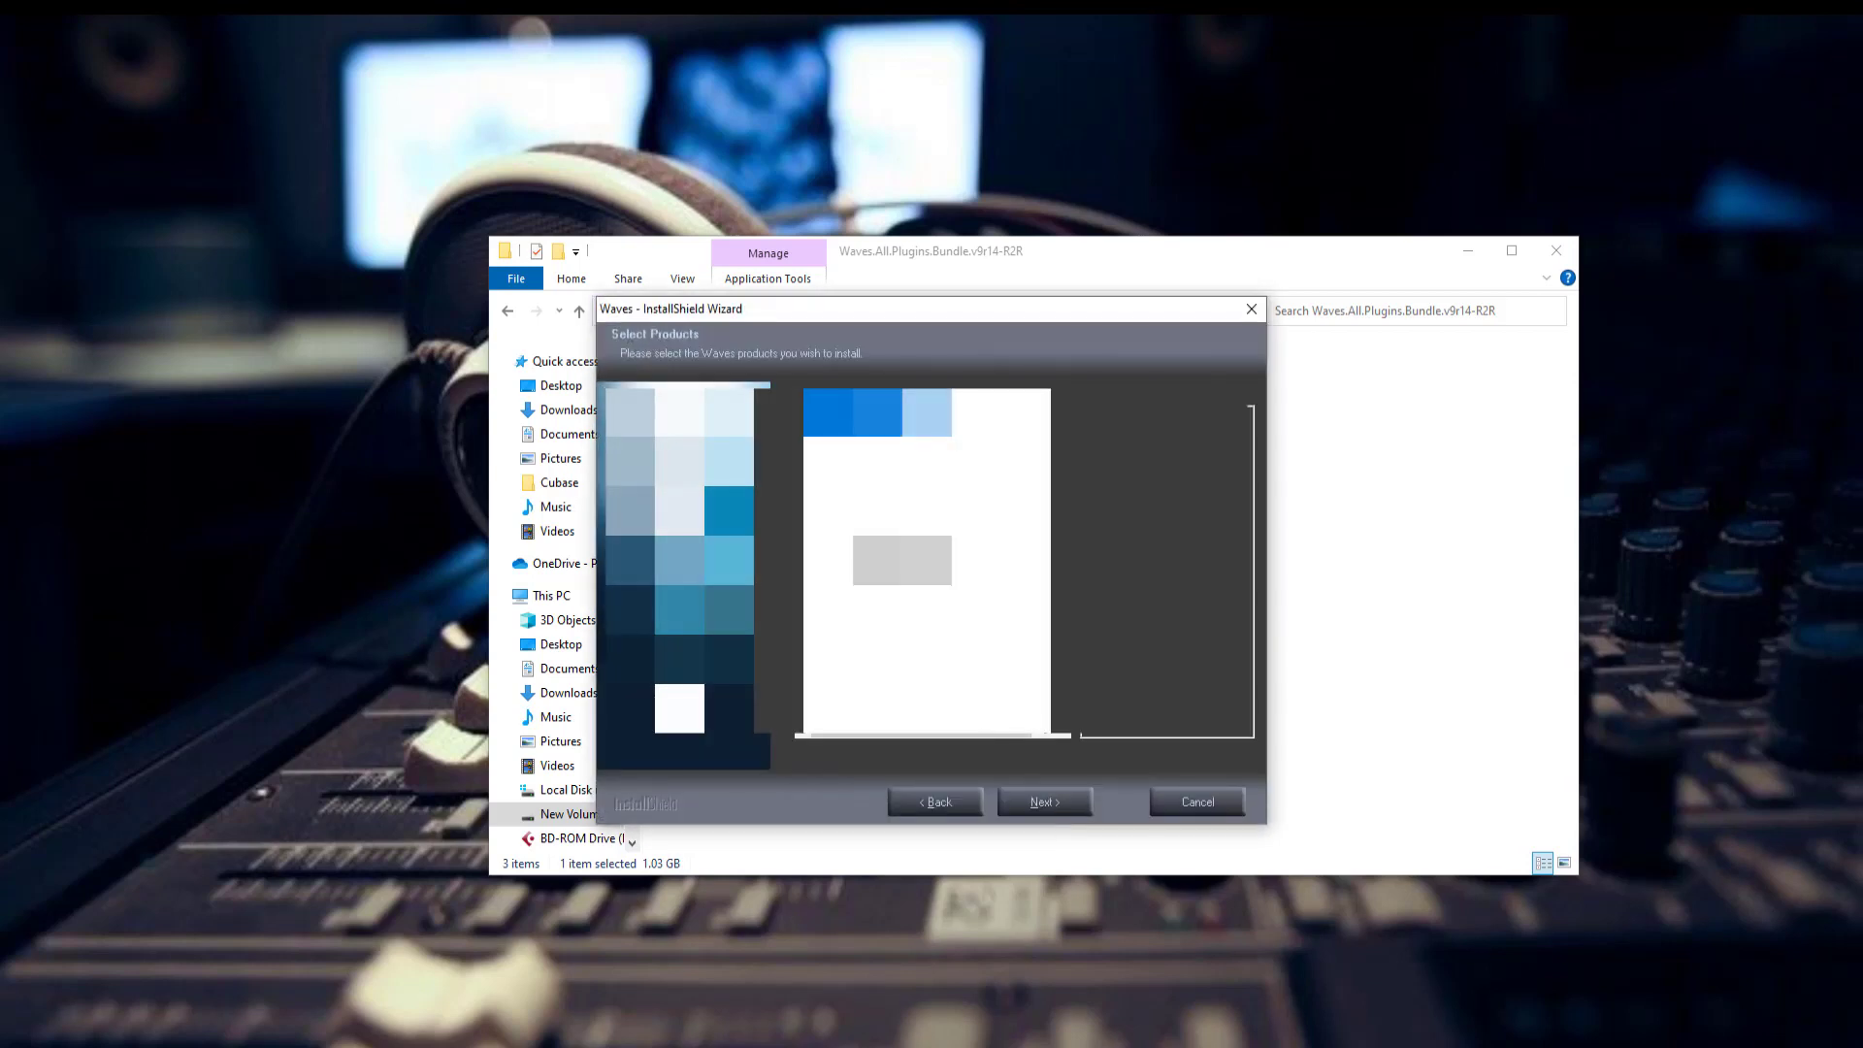
Select the Waves products to install one by one through the whole product list
click(815, 432)
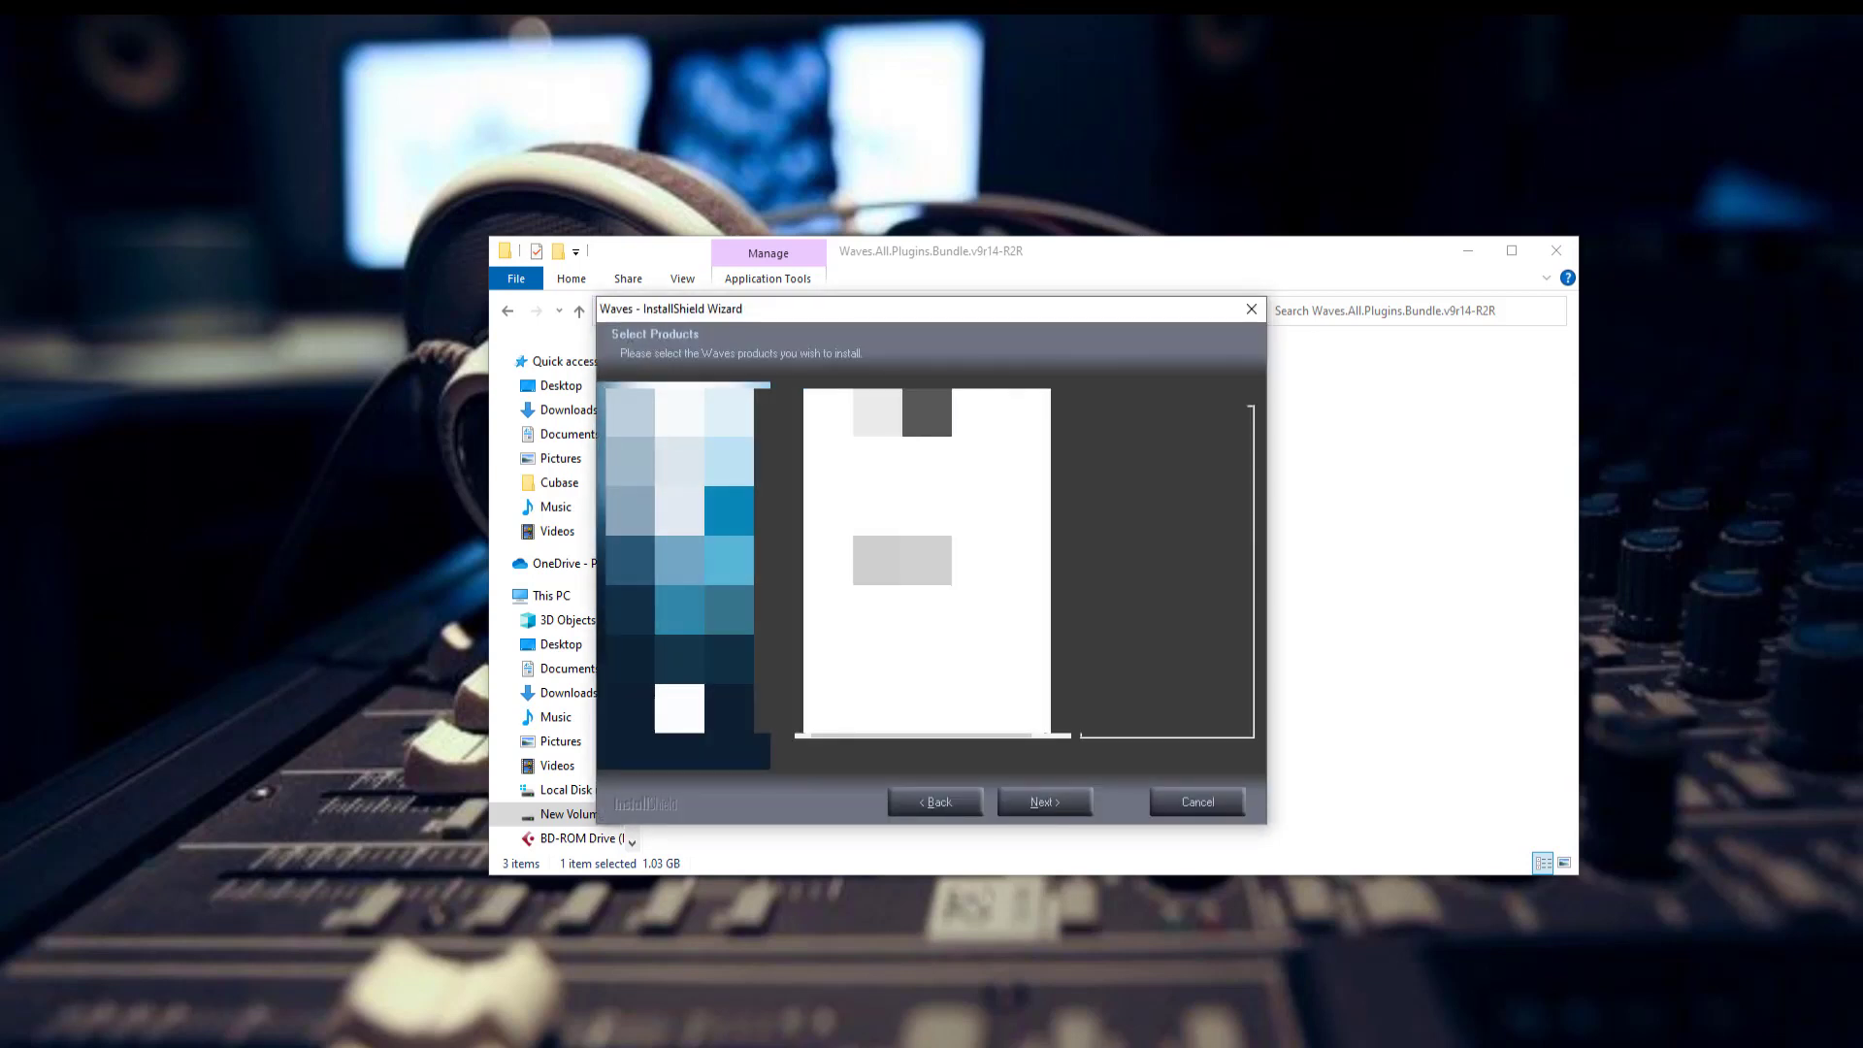
click(817, 460)
click(817, 478)
click(817, 509)
click(817, 529)
click(818, 553)
click(817, 561)
click(817, 577)
click(817, 594)
click(817, 611)
click(817, 627)
click(817, 644)
click(817, 661)
click(817, 678)
click(817, 694)
click(817, 710)
click(1060, 726)
click(1061, 719)
click(1061, 719)
click(1060, 719)
click(1061, 720)
click(817, 478)
click(817, 494)
click(817, 511)
click(817, 527)
click(817, 544)
click(818, 560)
click(817, 576)
click(817, 593)
click(817, 610)
click(817, 626)
click(817, 642)
click(817, 659)
click(817, 676)
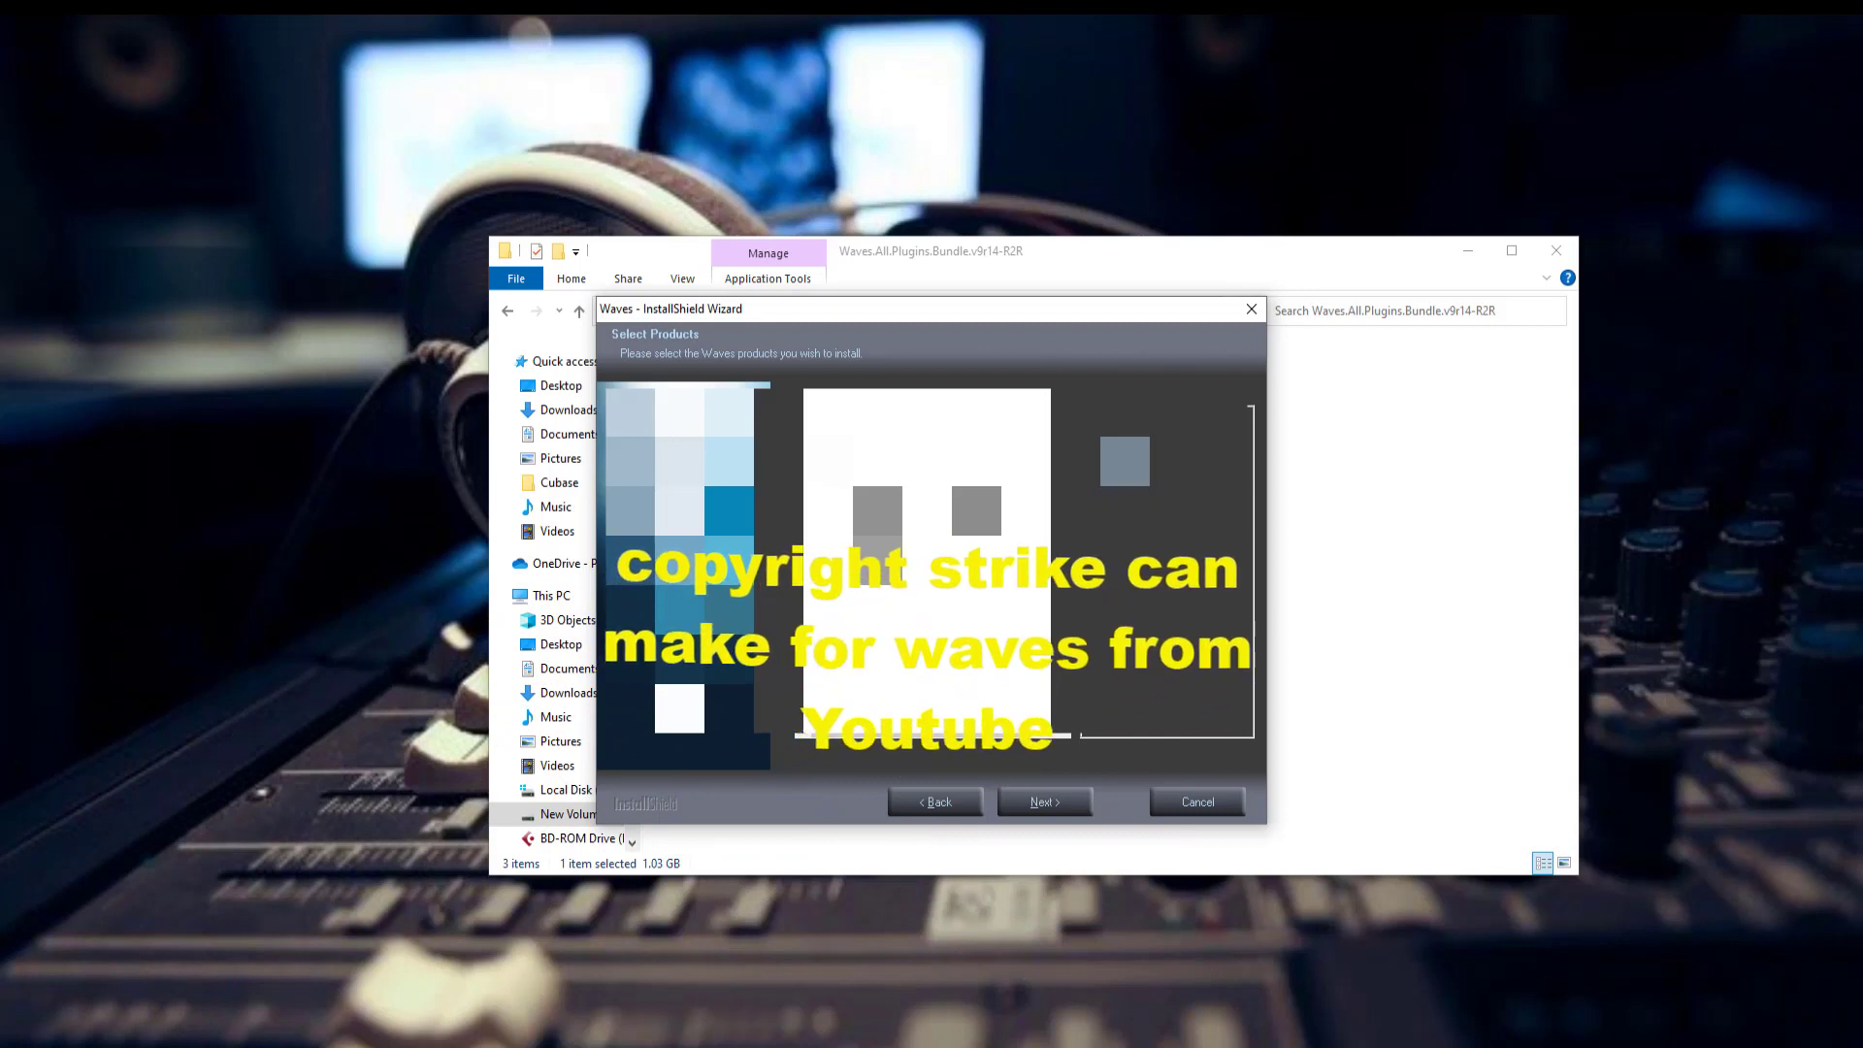
click(817, 692)
click(817, 708)
click(817, 717)
click(1063, 716)
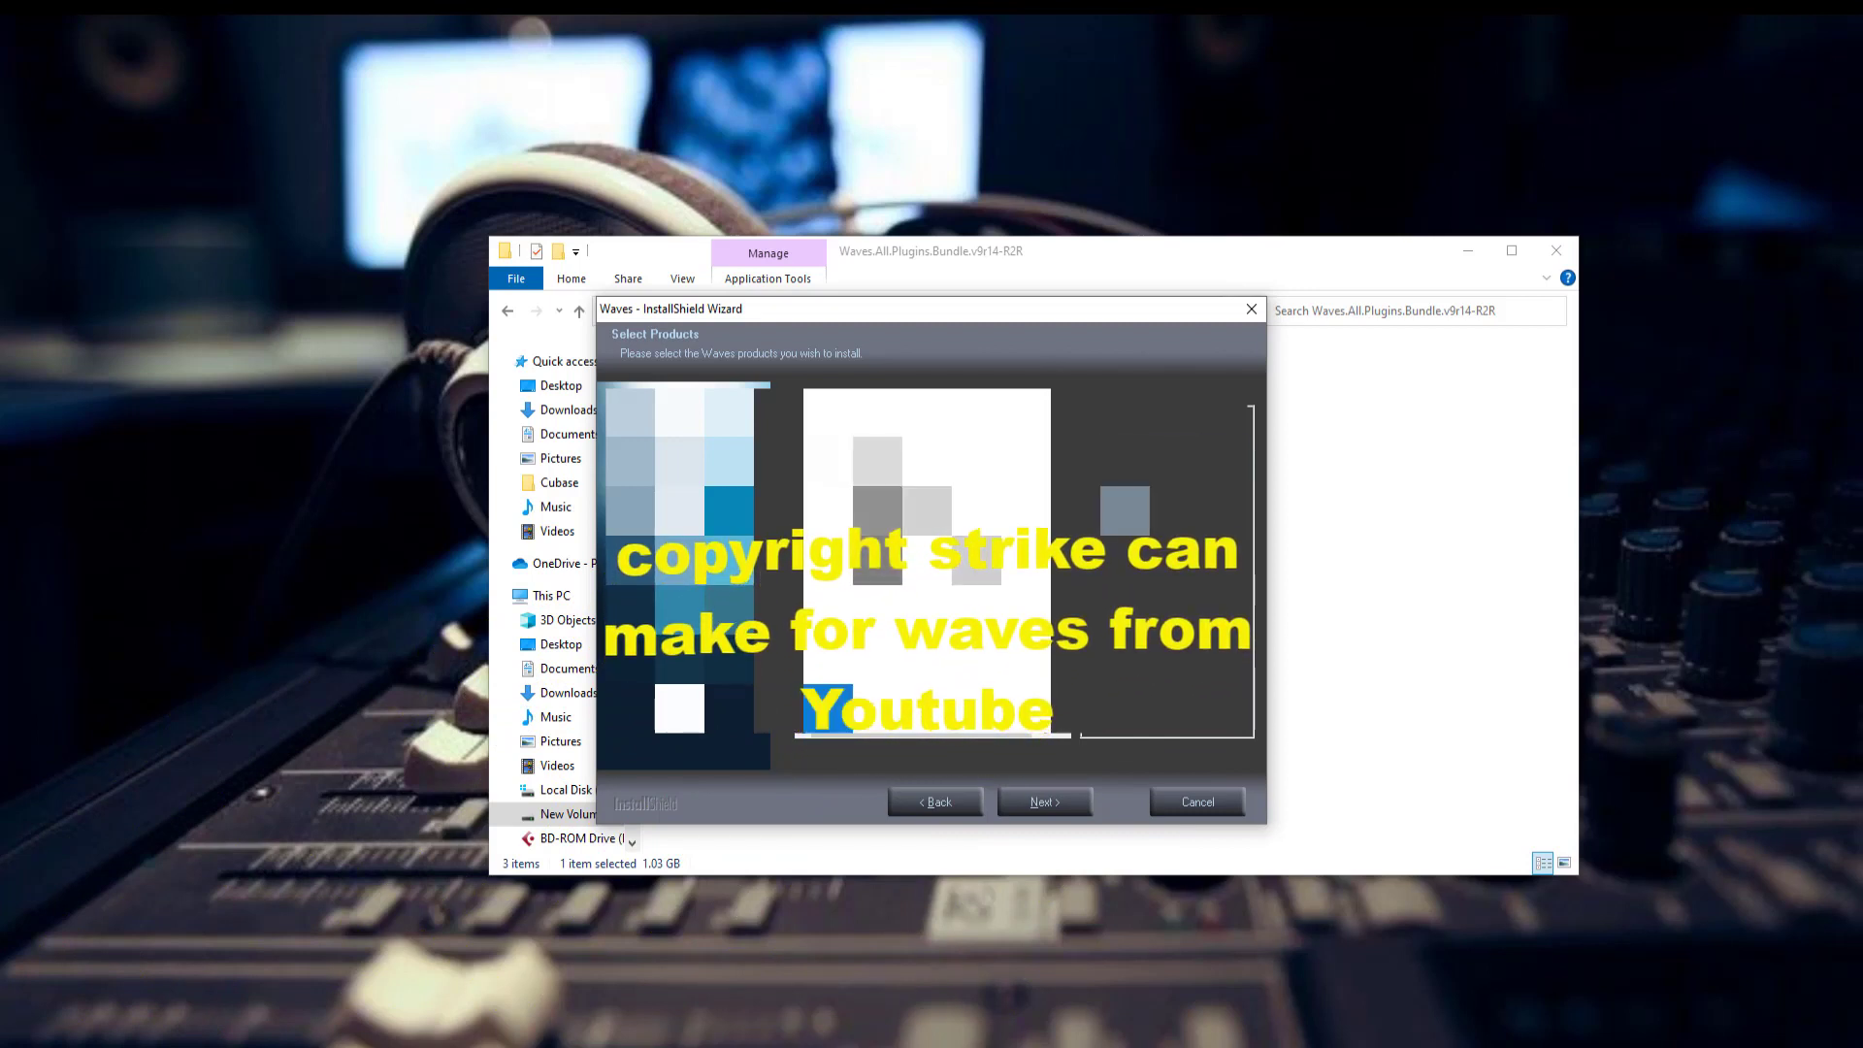
click(1063, 716)
click(1063, 716)
click(1063, 716)
click(1063, 716)
click(1063, 718)
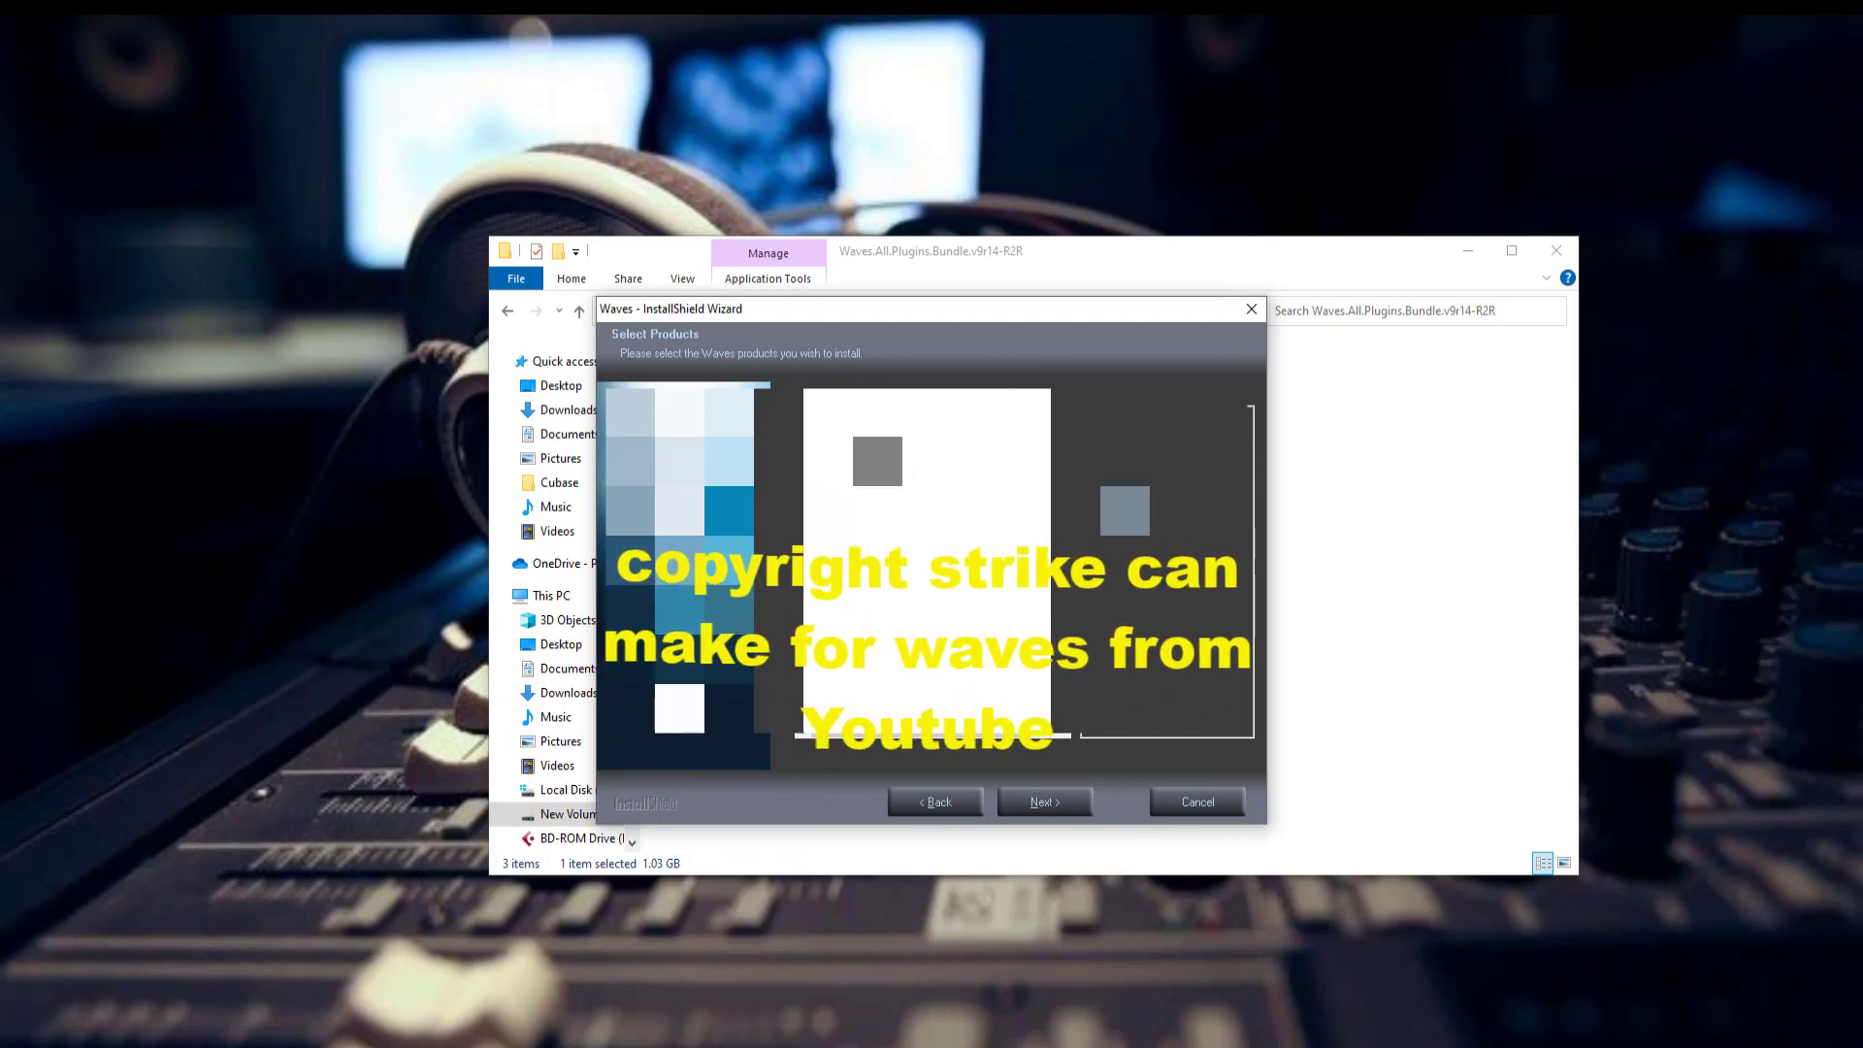
click(818, 511)
click(817, 528)
click(817, 545)
click(817, 561)
click(818, 578)
click(817, 594)
click(817, 611)
click(818, 627)
click(817, 643)
click(817, 660)
click(817, 676)
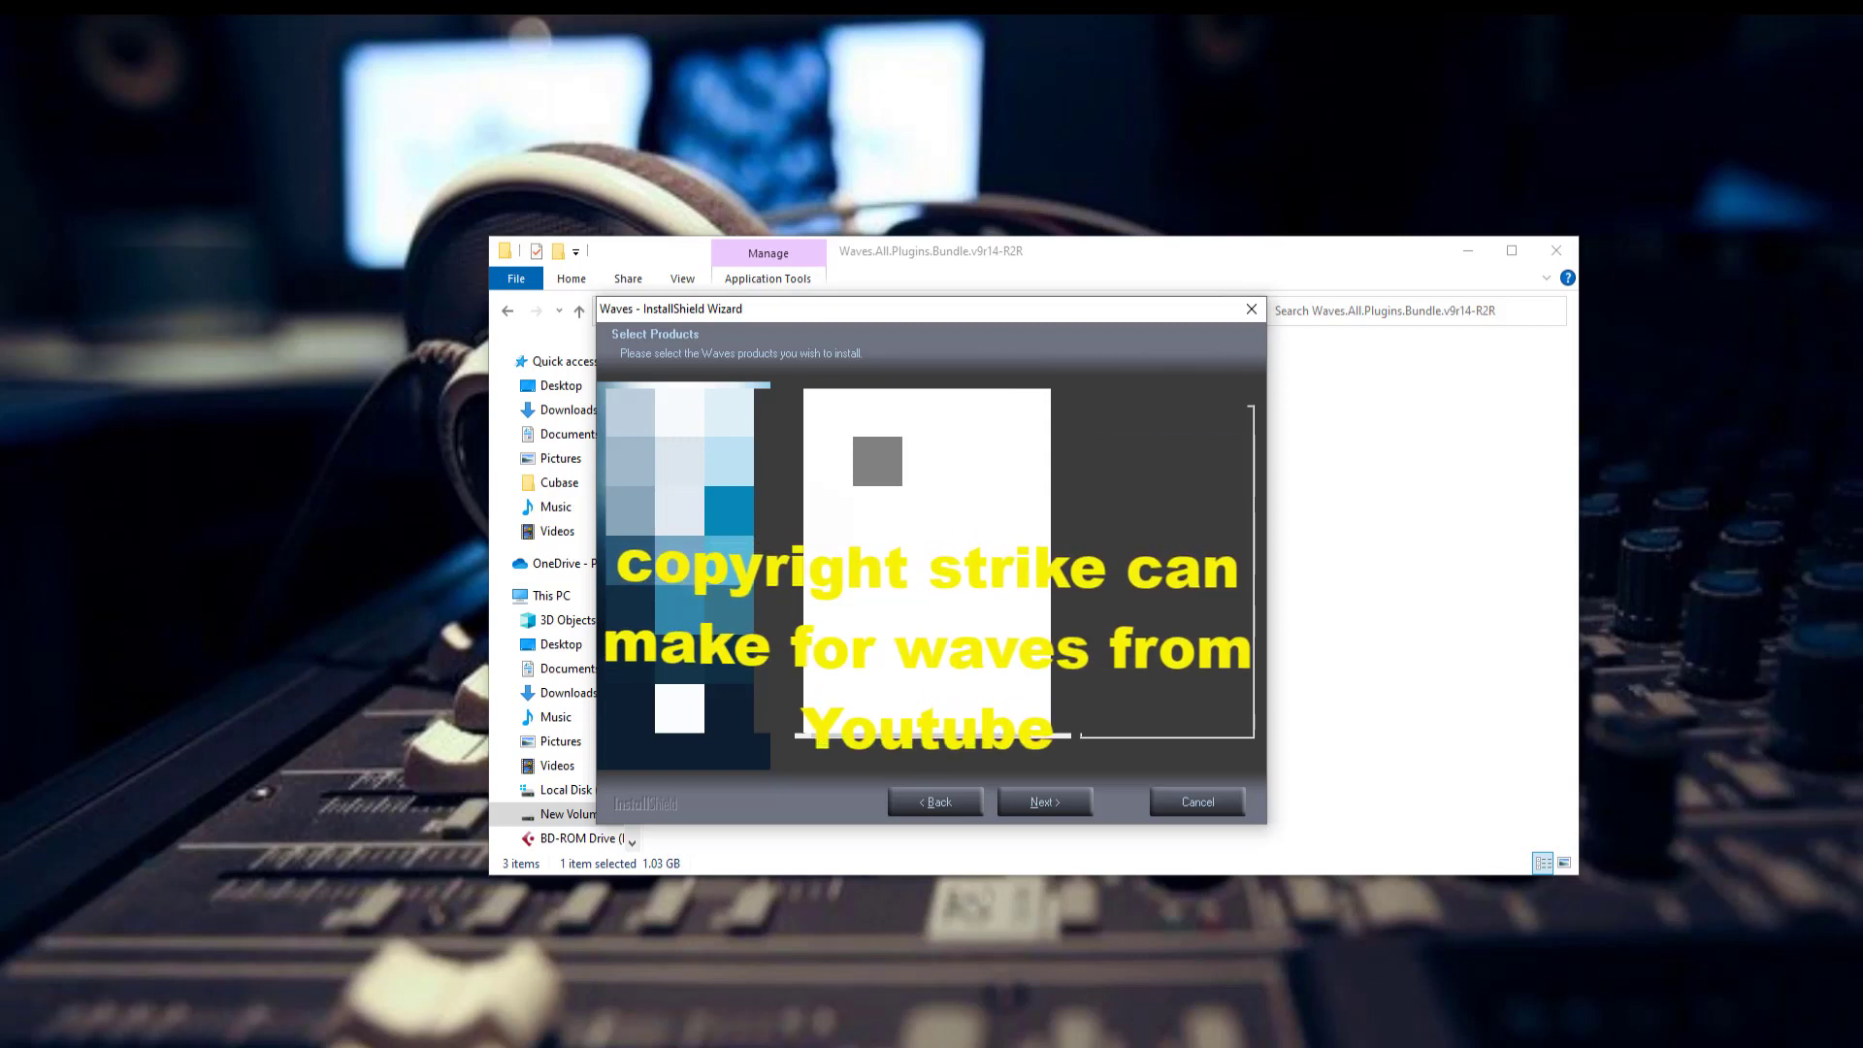
click(817, 693)
click(817, 710)
click(1062, 720)
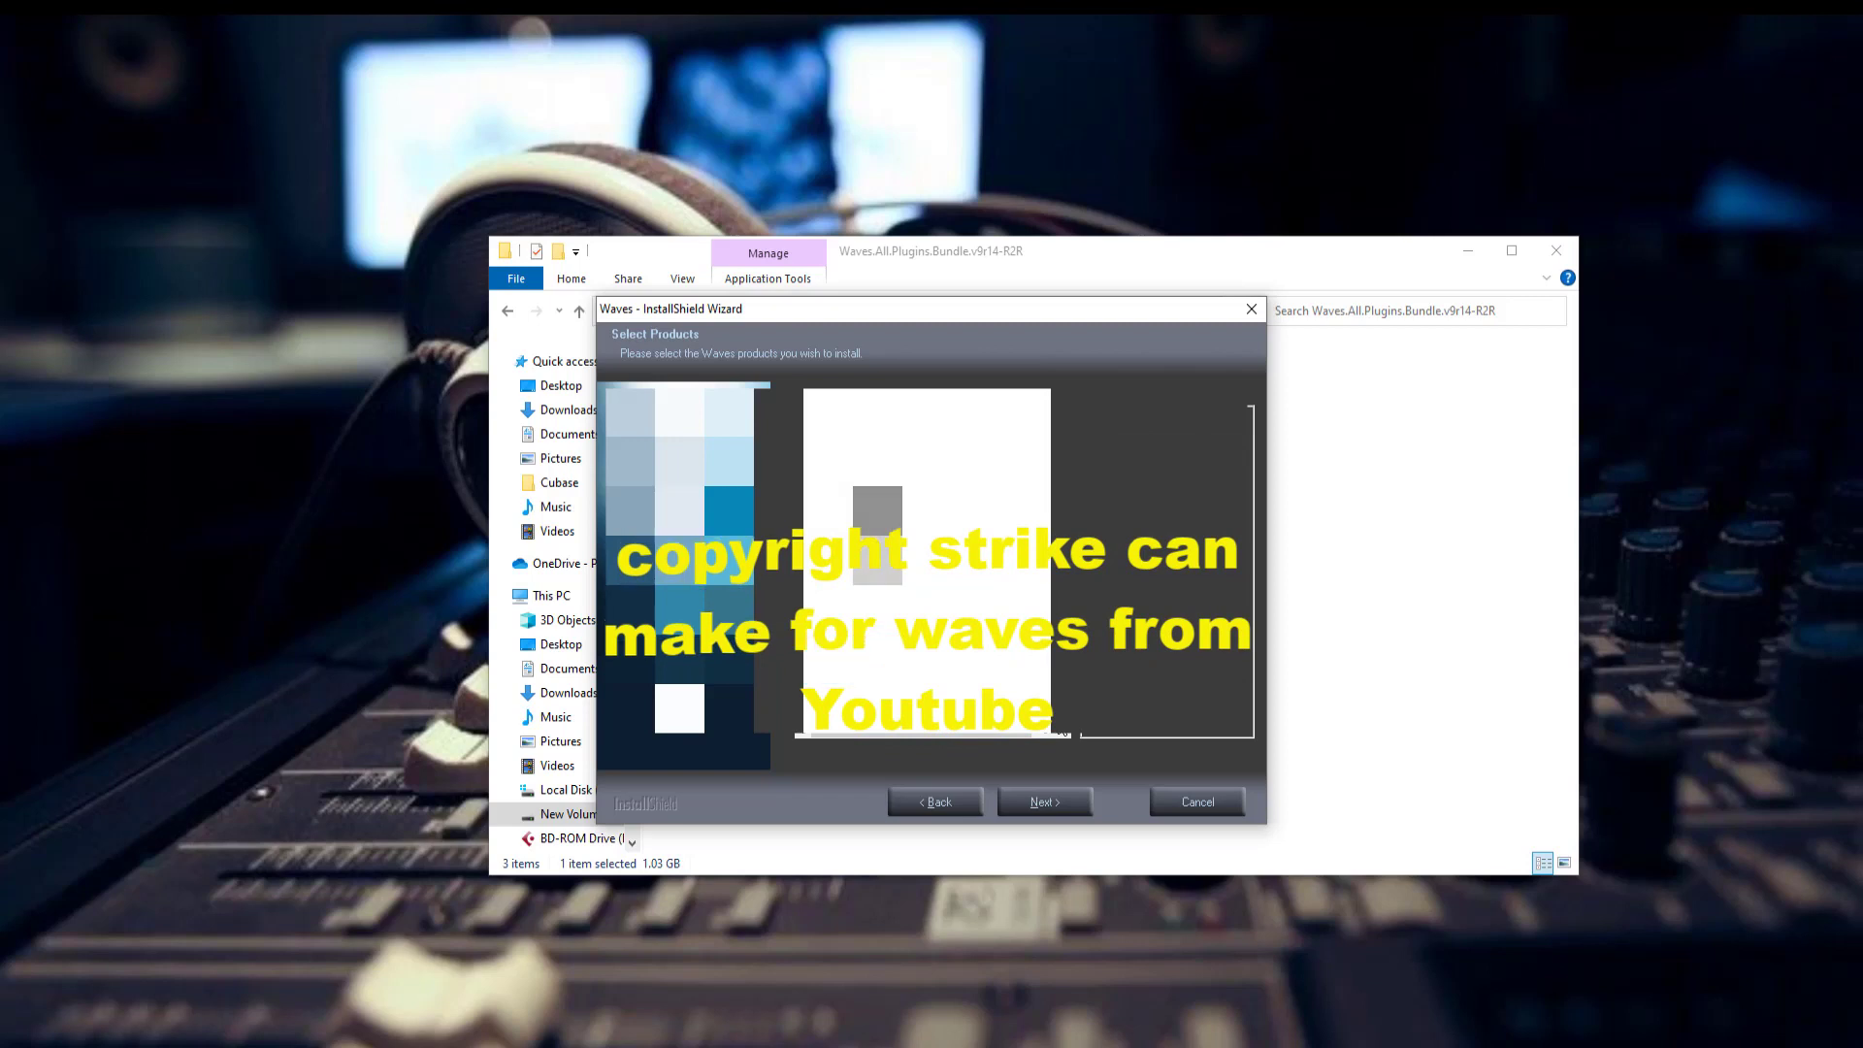
click(1062, 720)
click(1062, 728)
click(1062, 728)
click(818, 545)
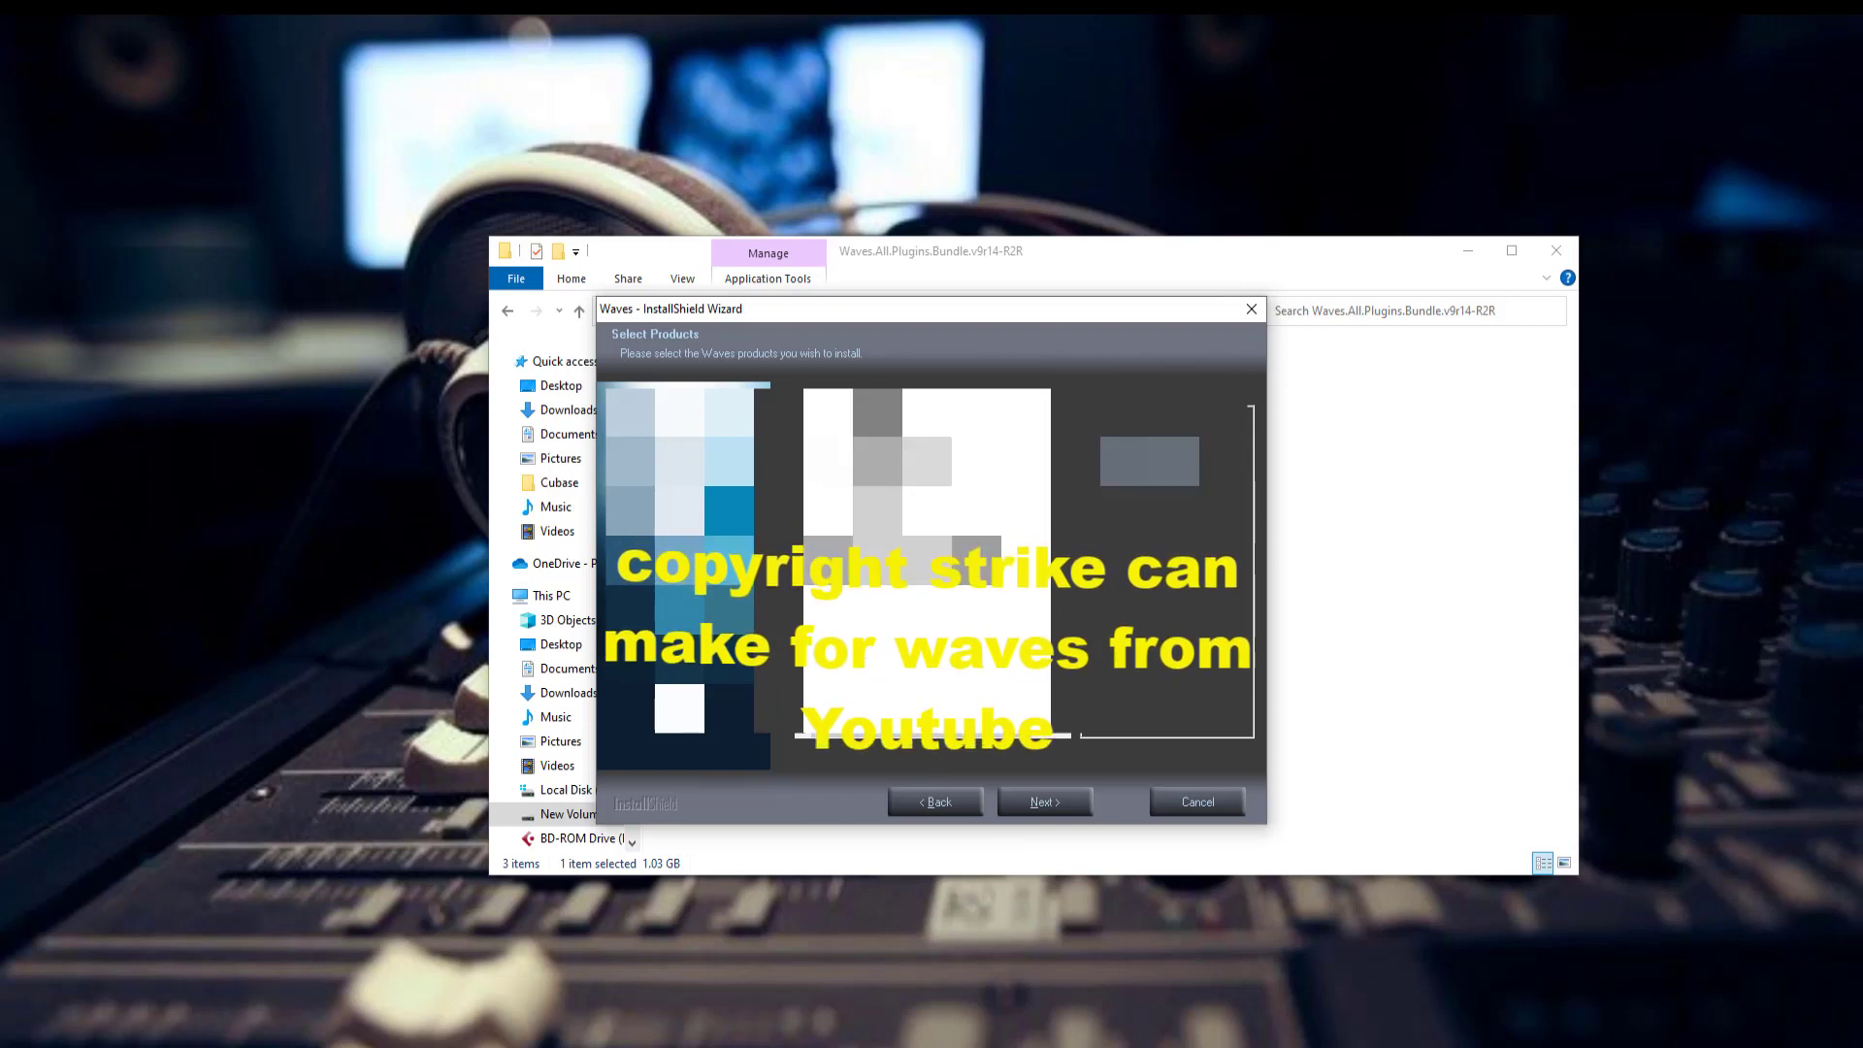
click(817, 561)
click(817, 578)
click(817, 610)
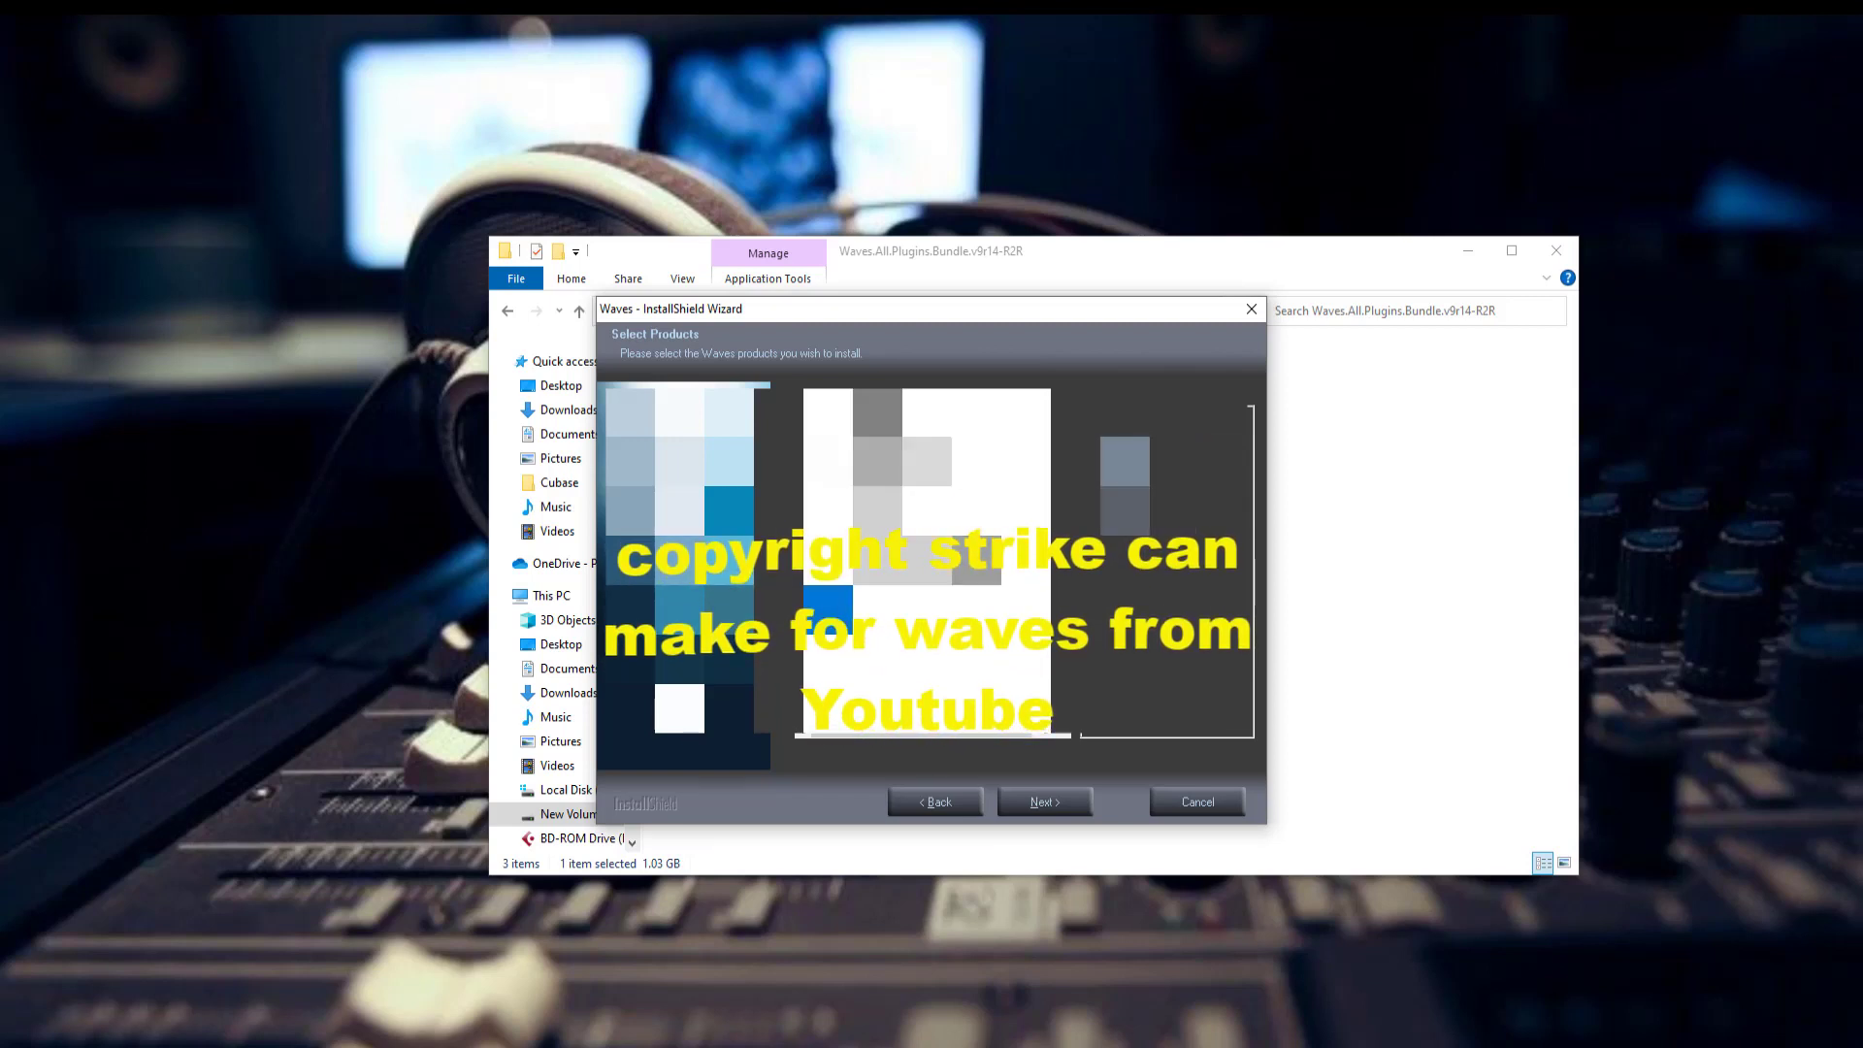
click(817, 627)
click(817, 644)
click(817, 659)
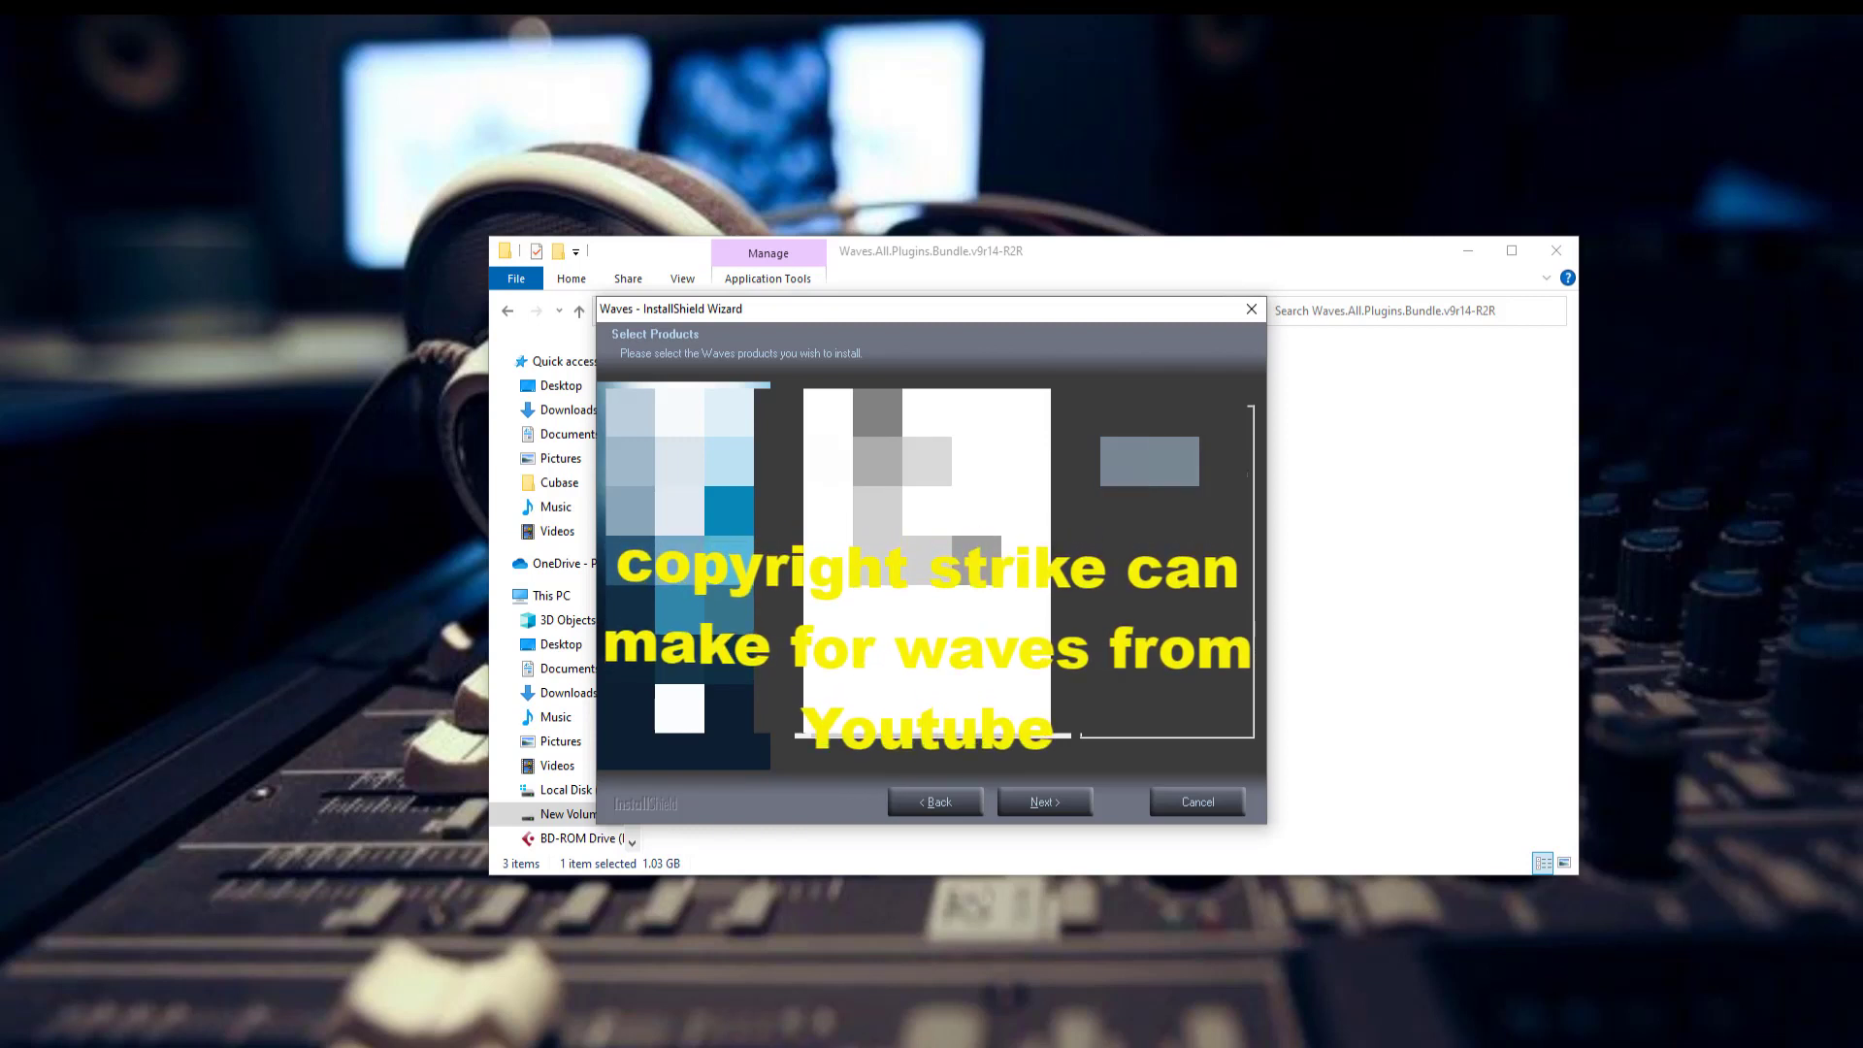
click(825, 412)
scroll(926, 563, down, 4)
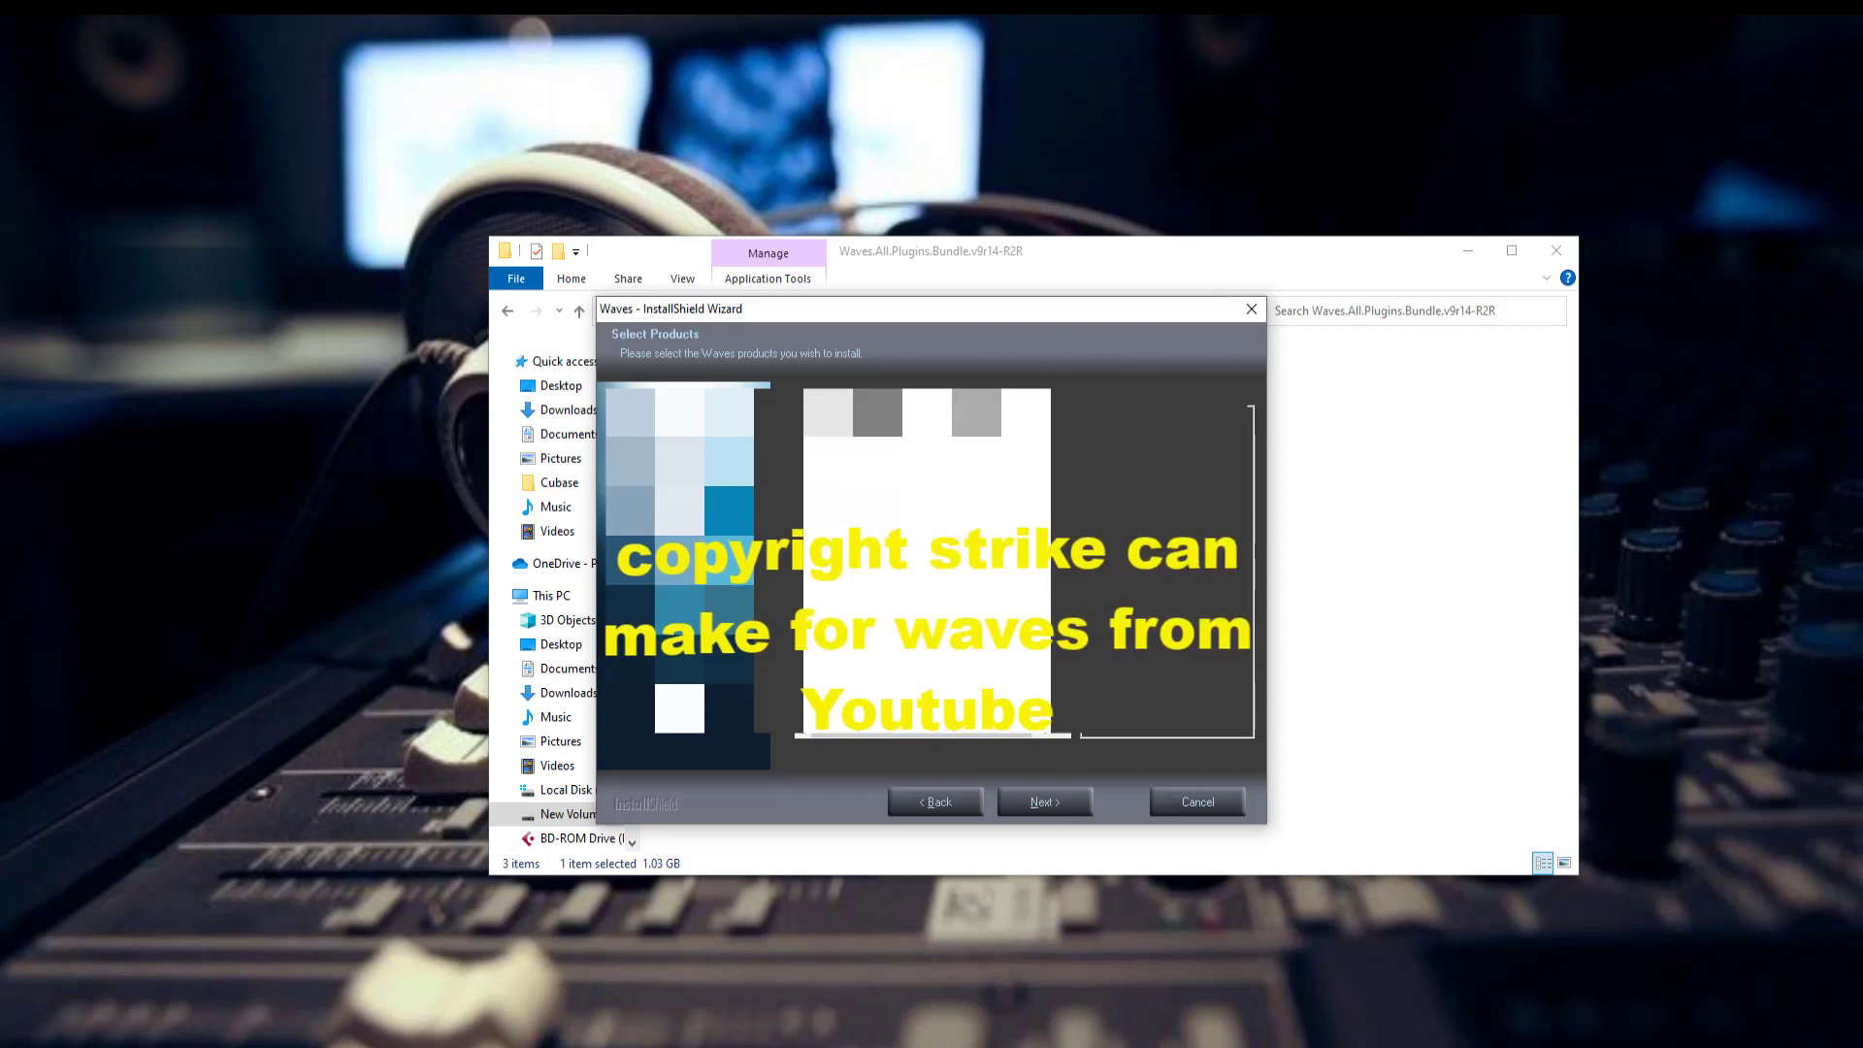
Confirm the product selection, install the selected Waves products and finish the wizard
click(1061, 800)
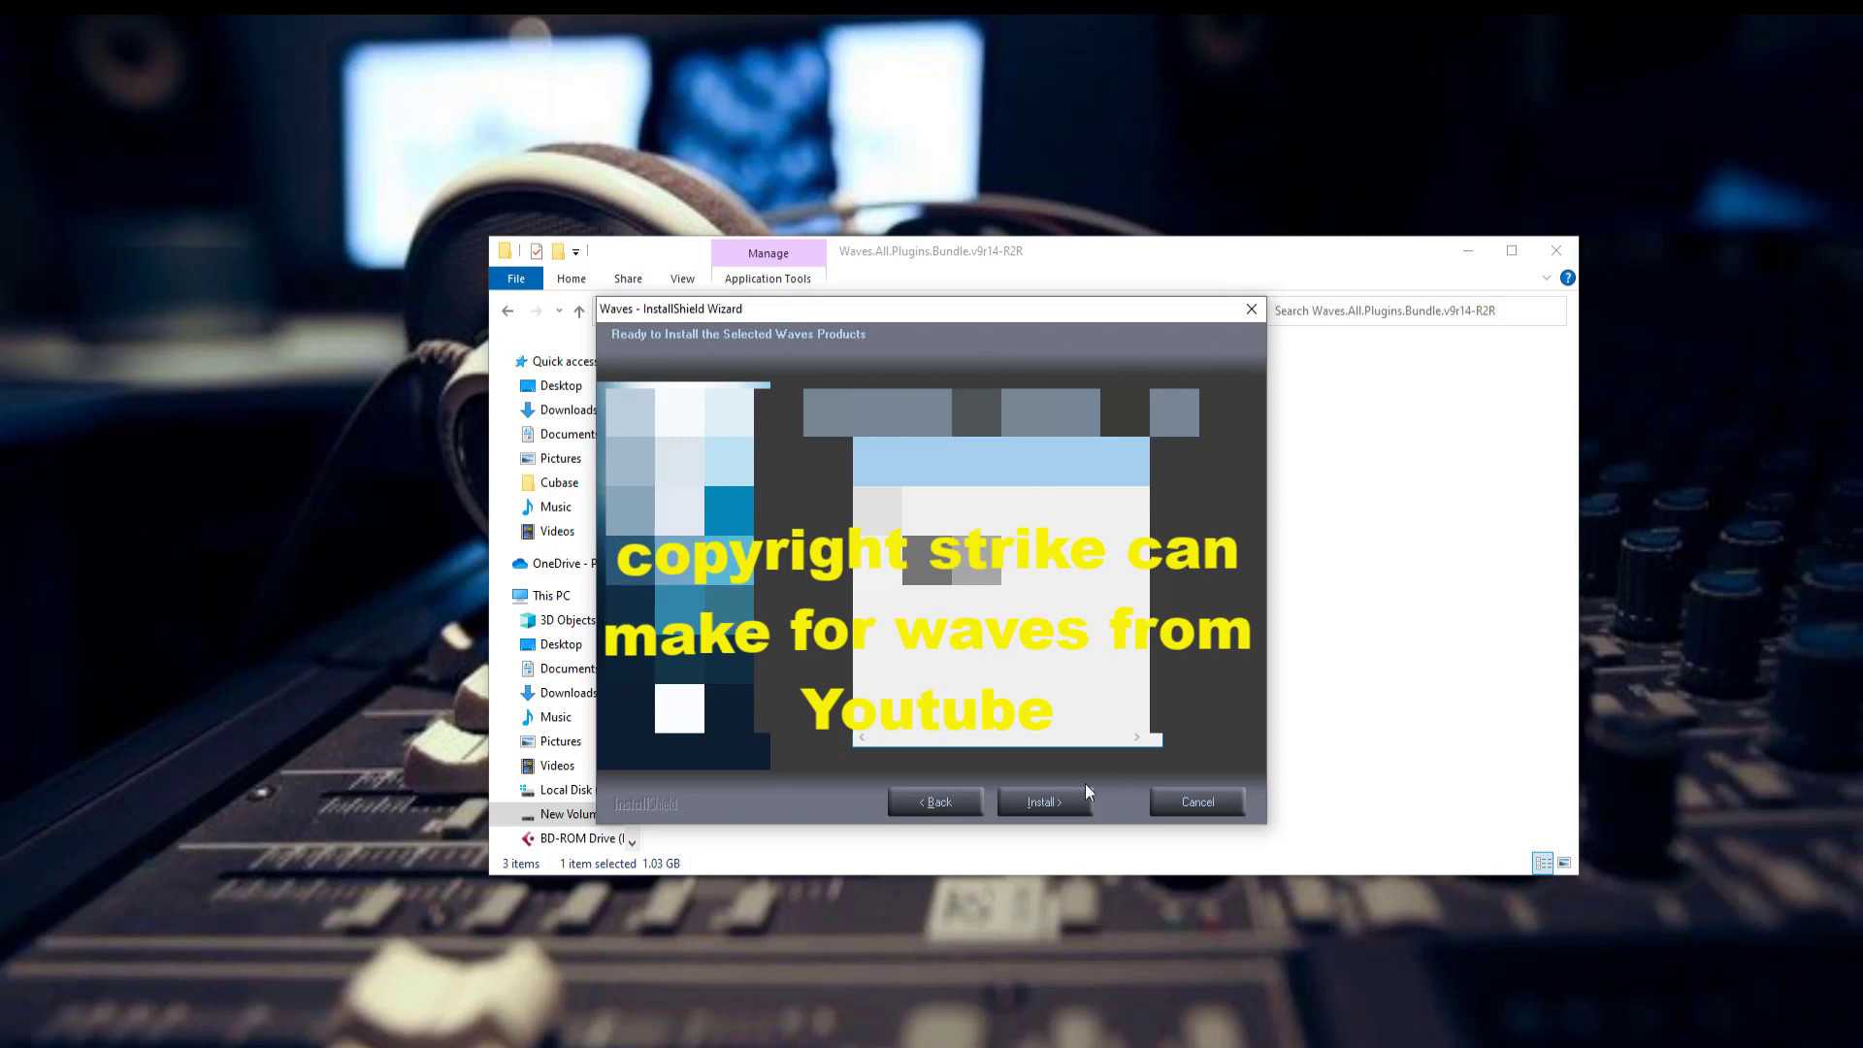
click(1051, 803)
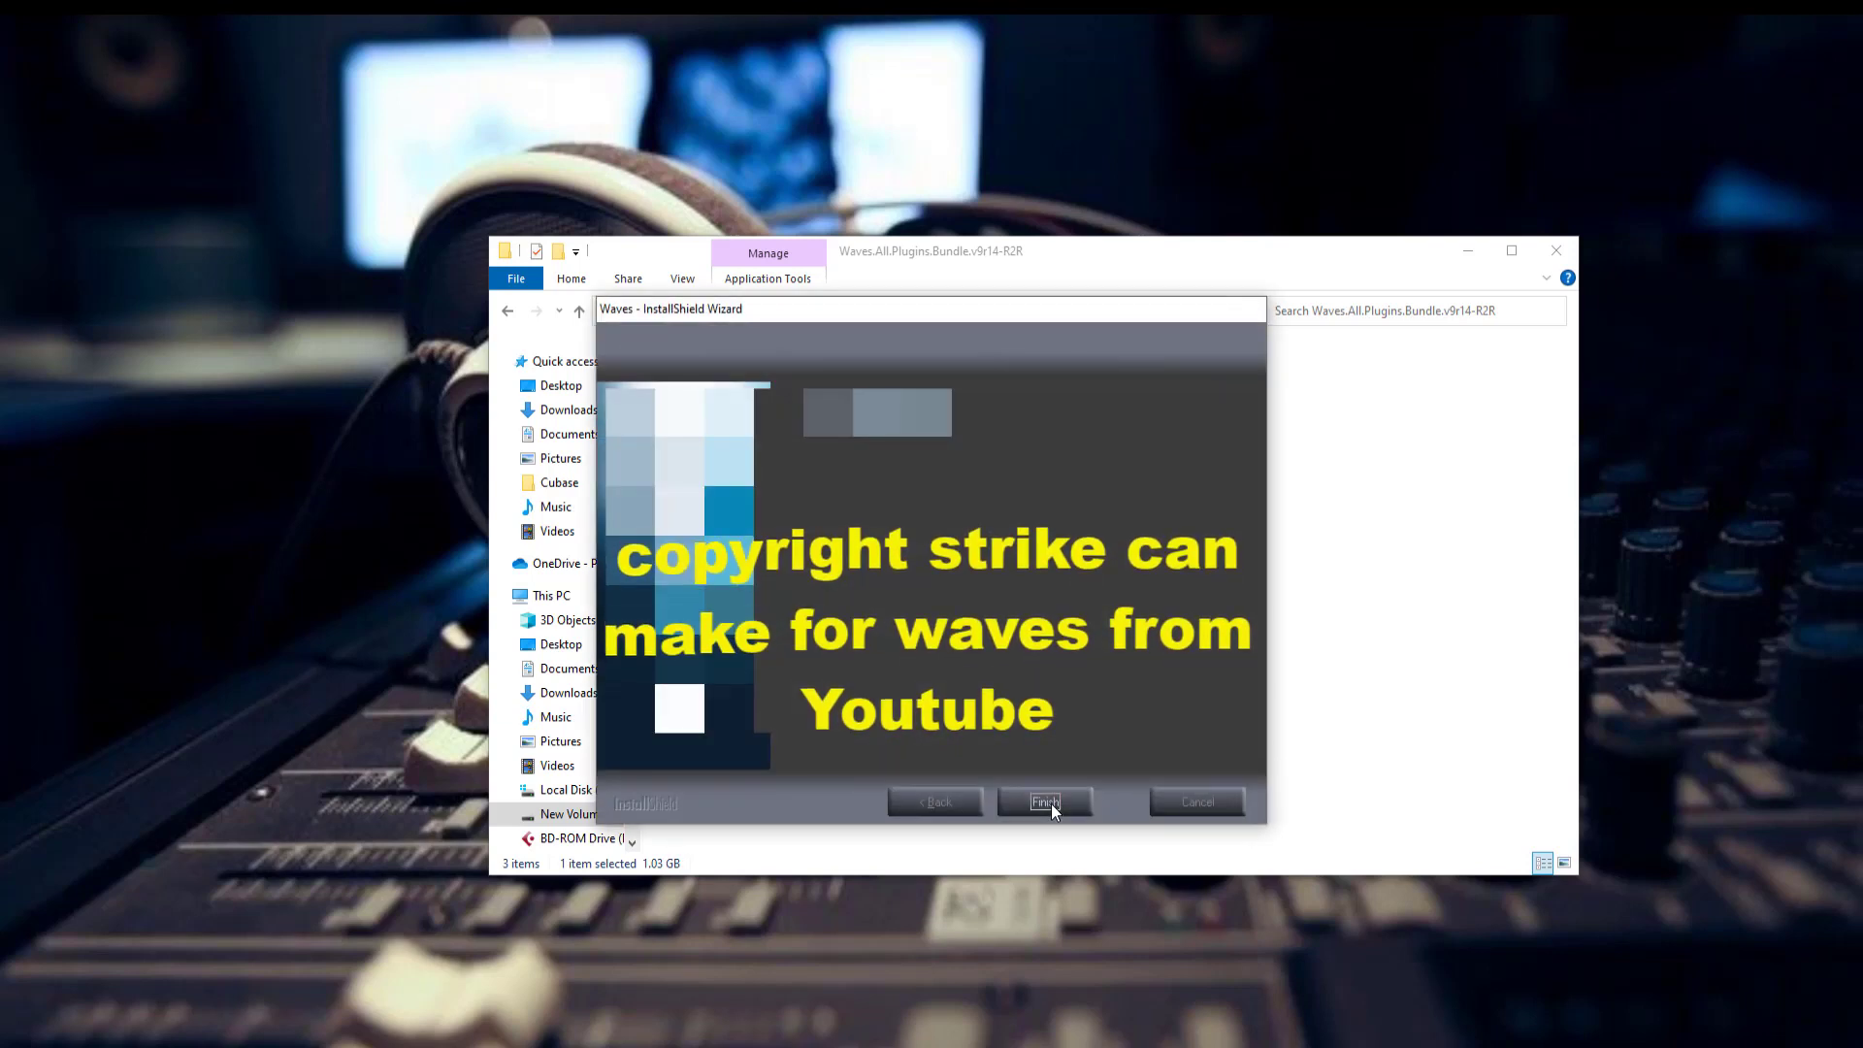
click(1051, 803)
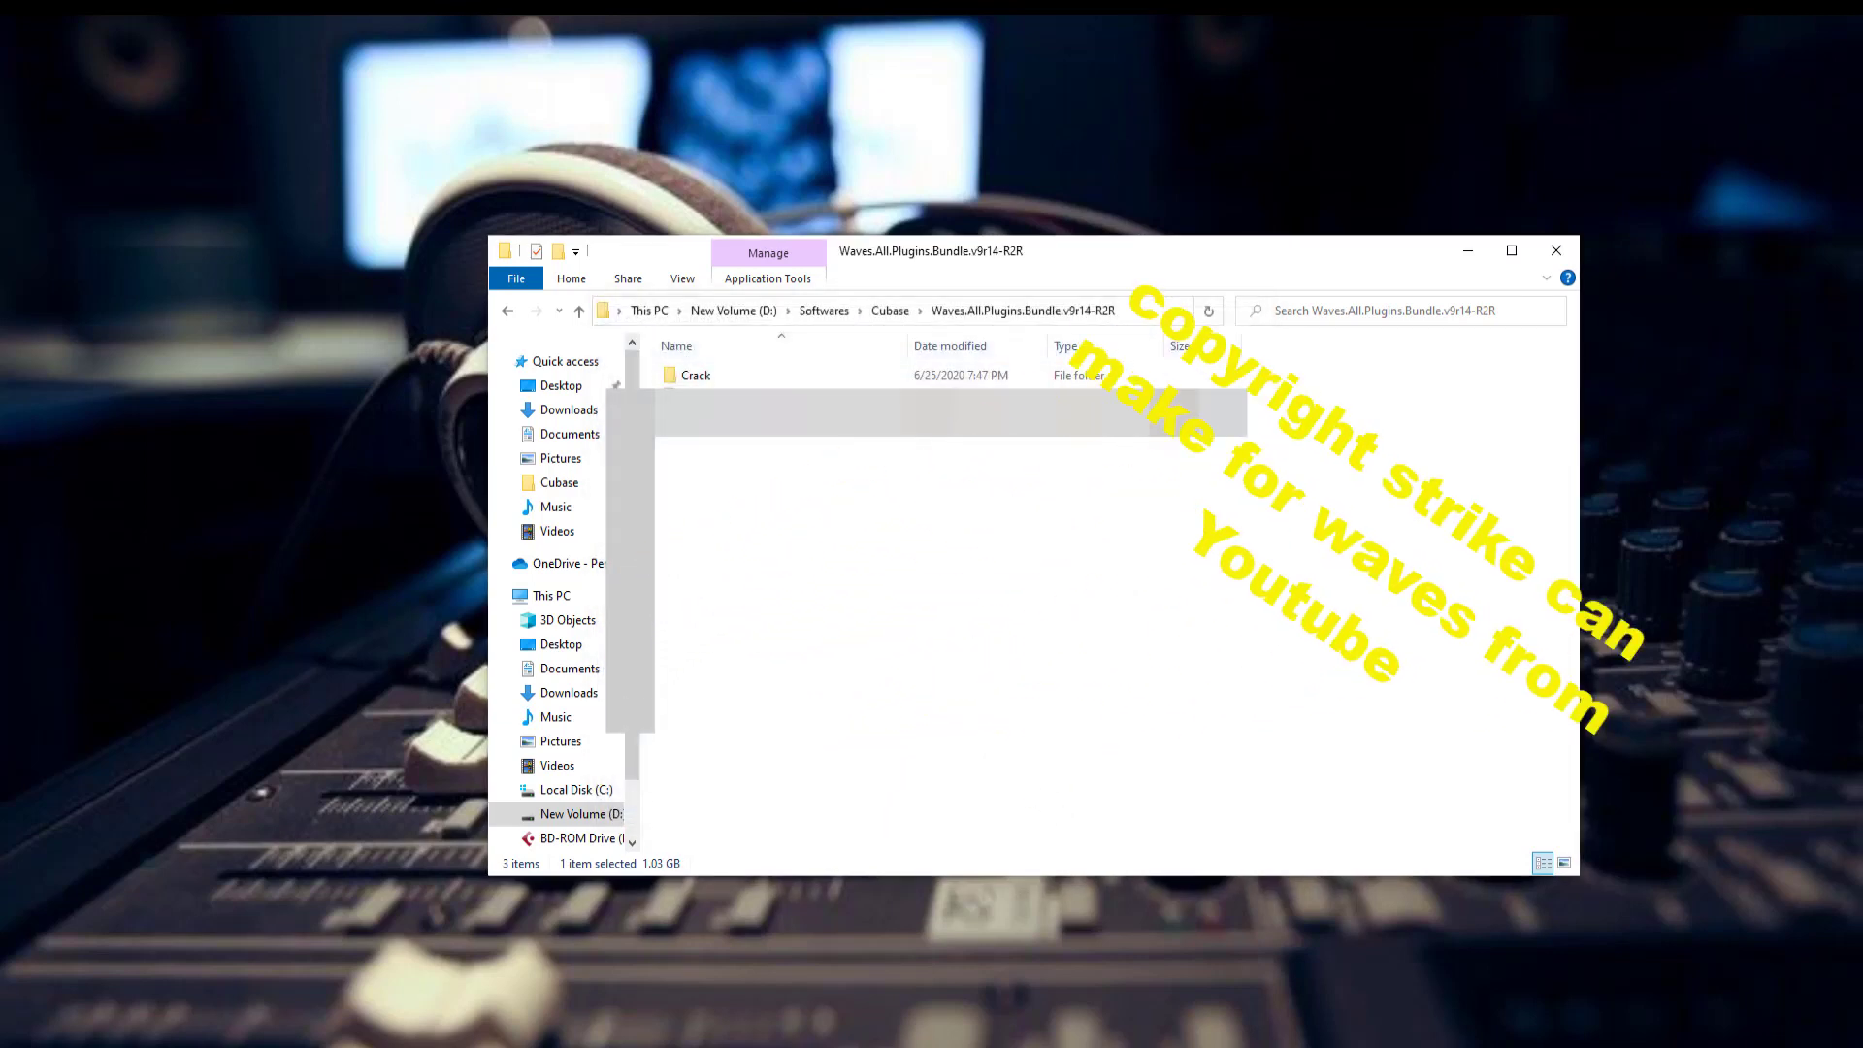
Open the bundle's Crack folder and run Crack_Waves_9r14 as administrator
double_click(695, 376)
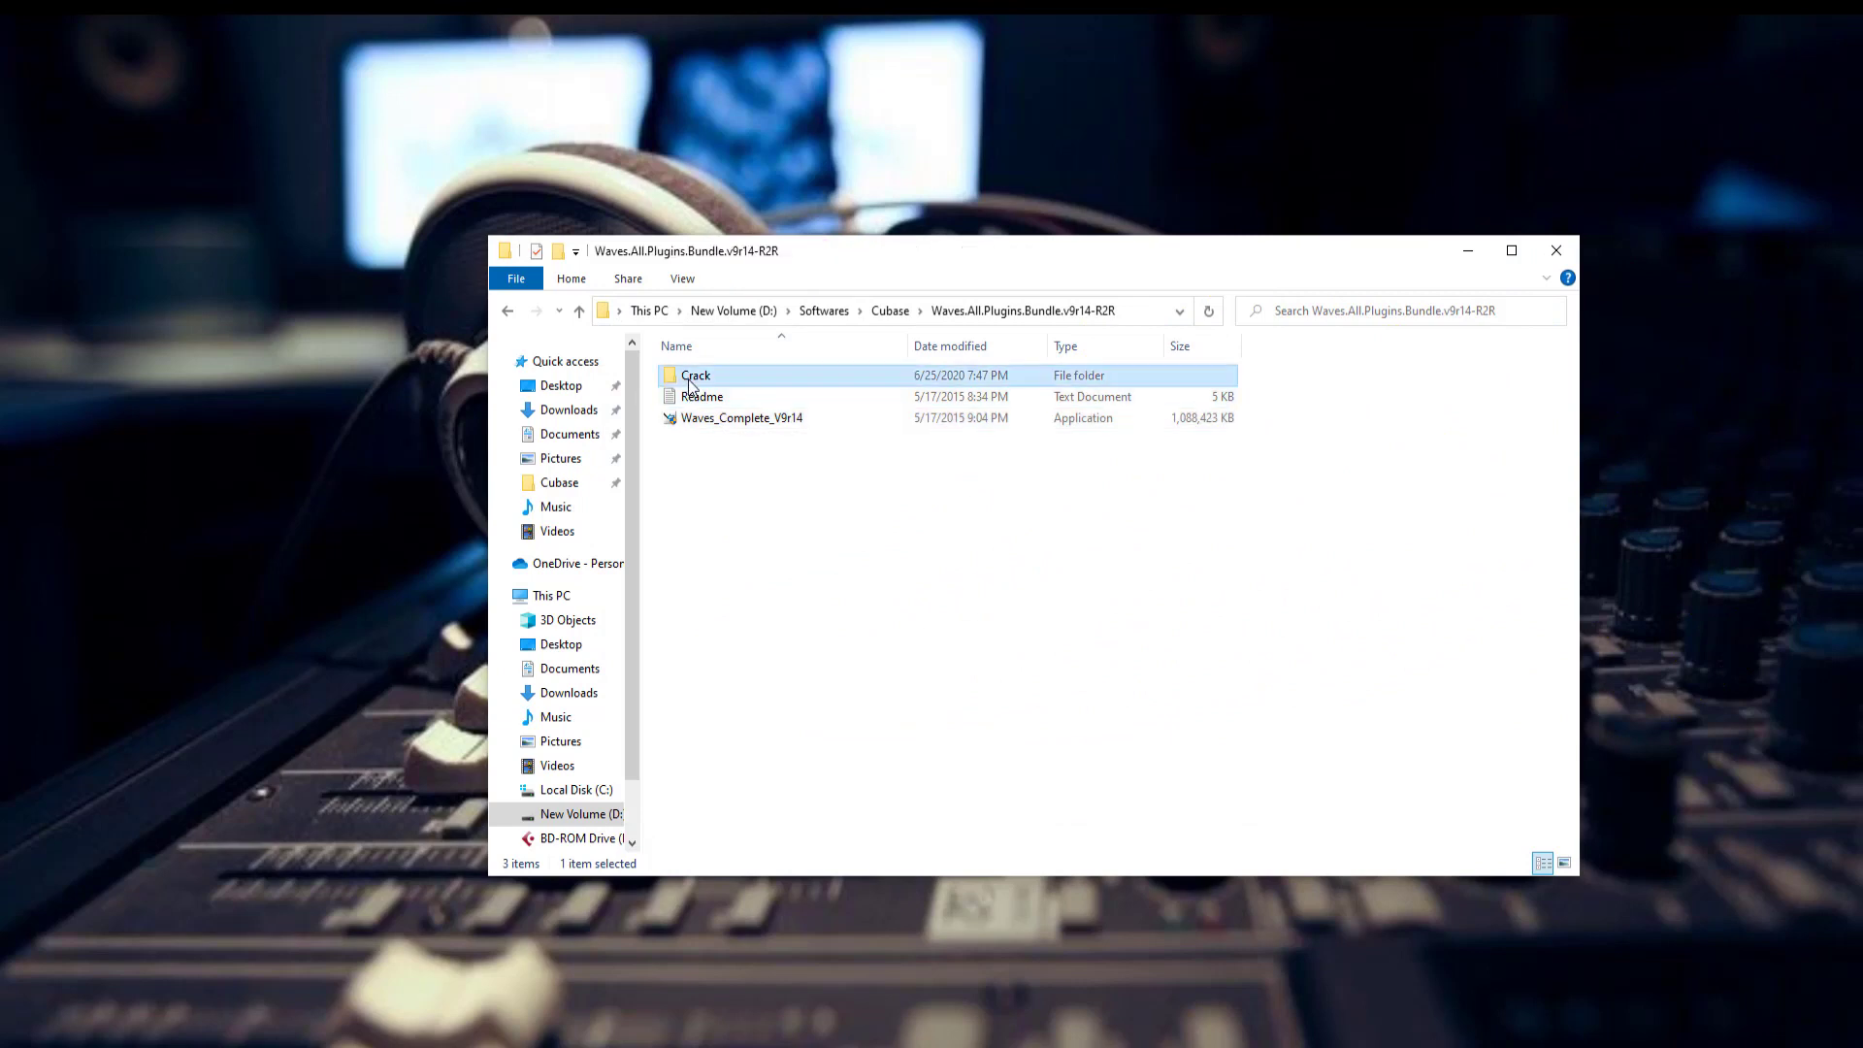
click(507, 310)
double_click(694, 376)
click(695, 403)
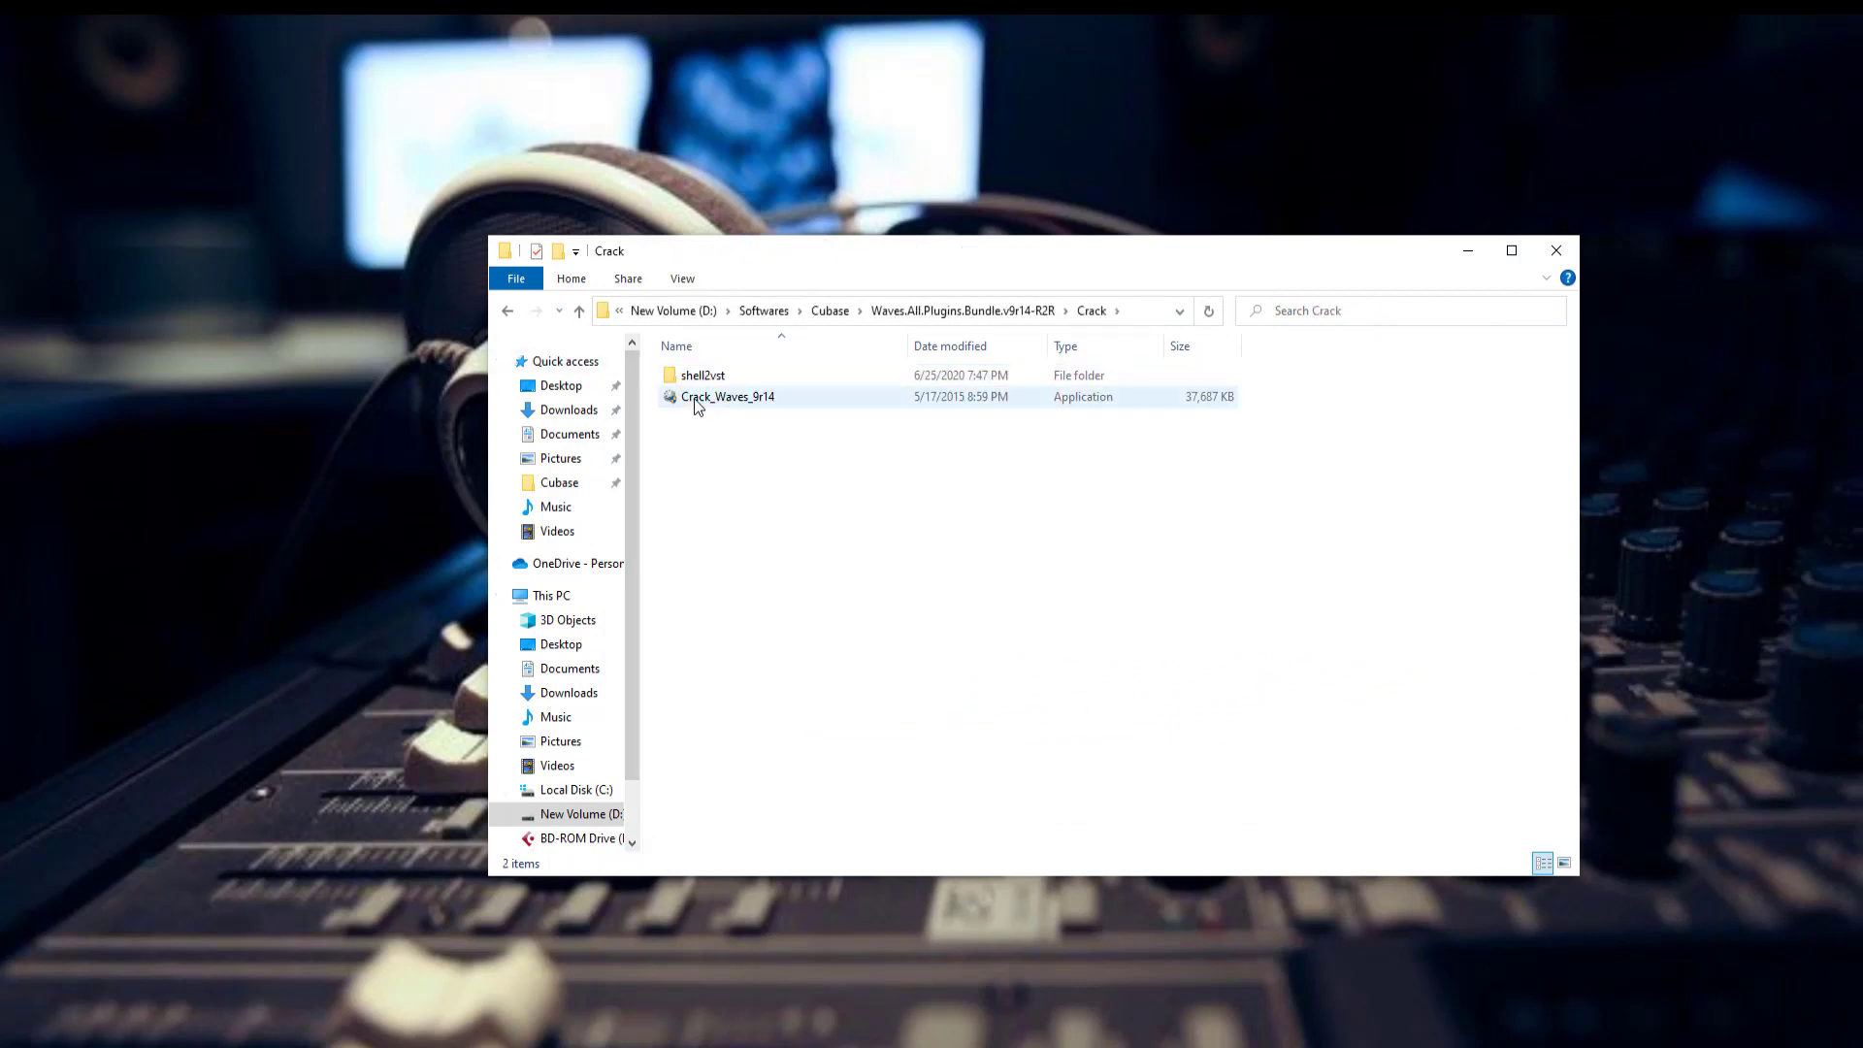
right_click(695, 399)
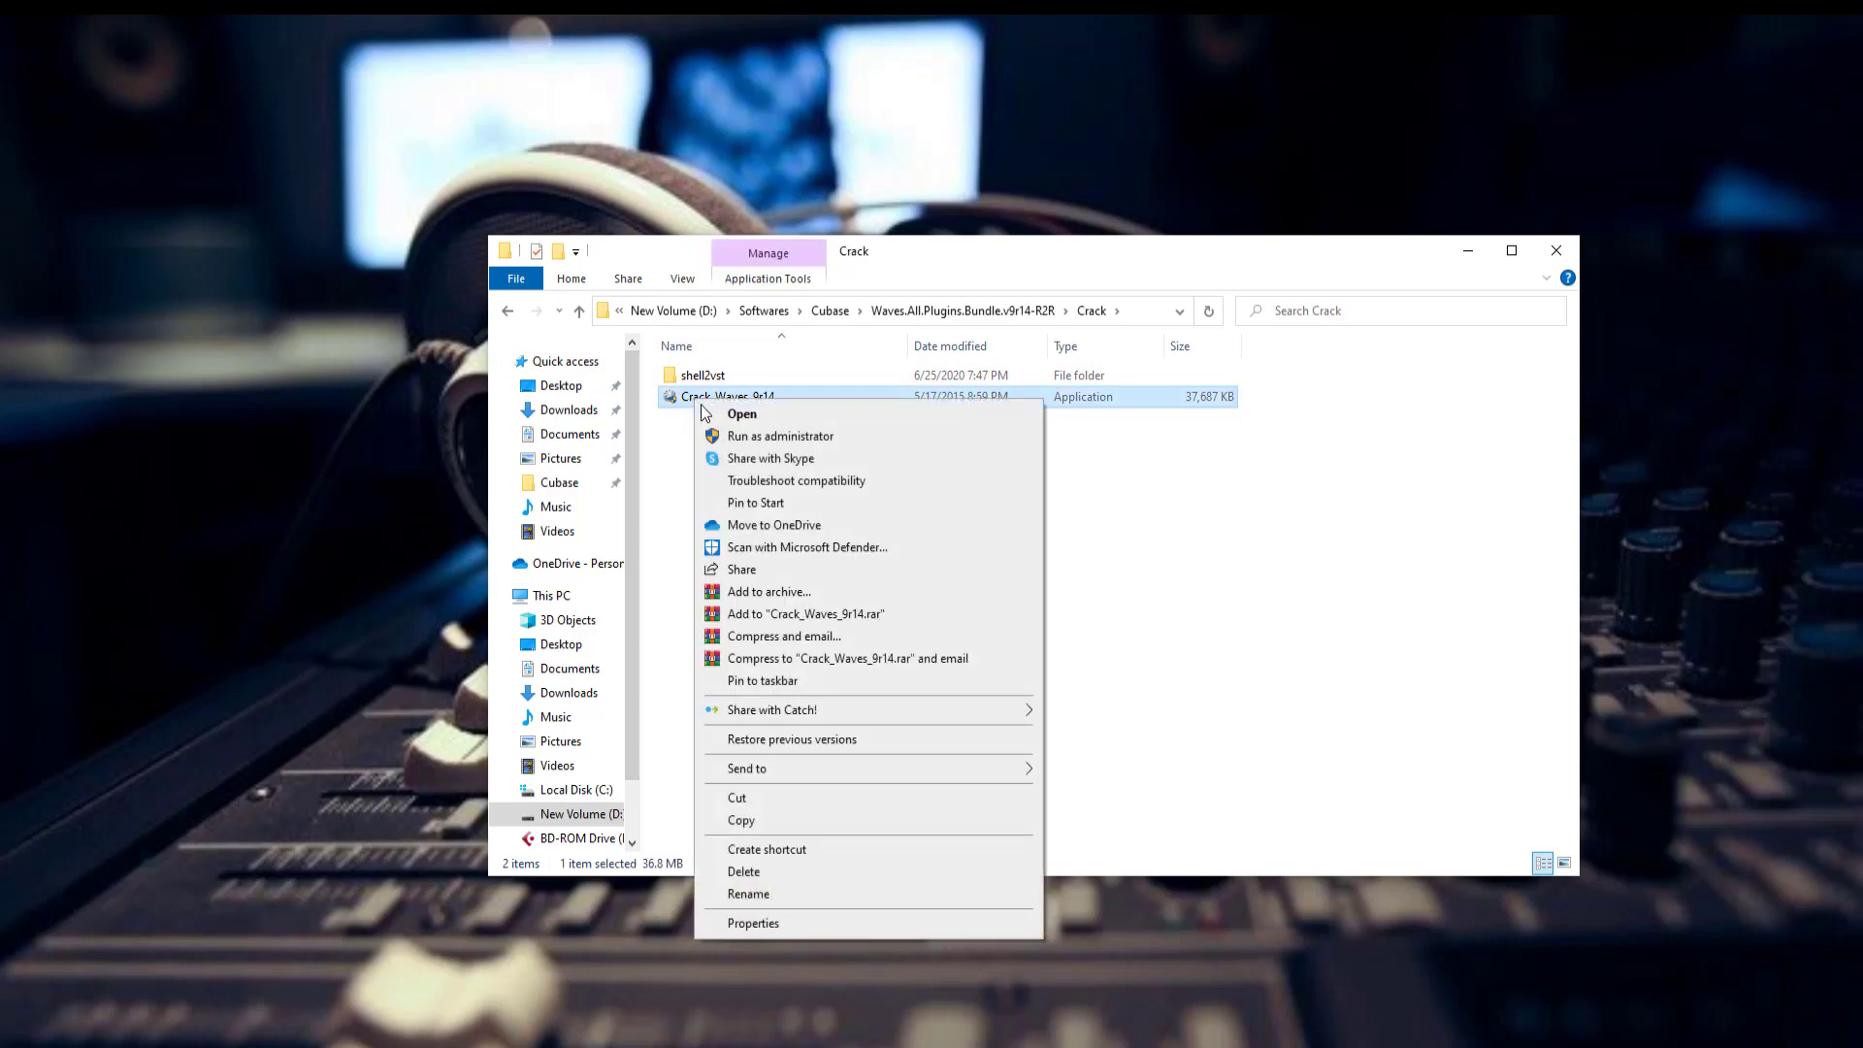
click(730, 436)
right_click(695, 393)
click(738, 431)
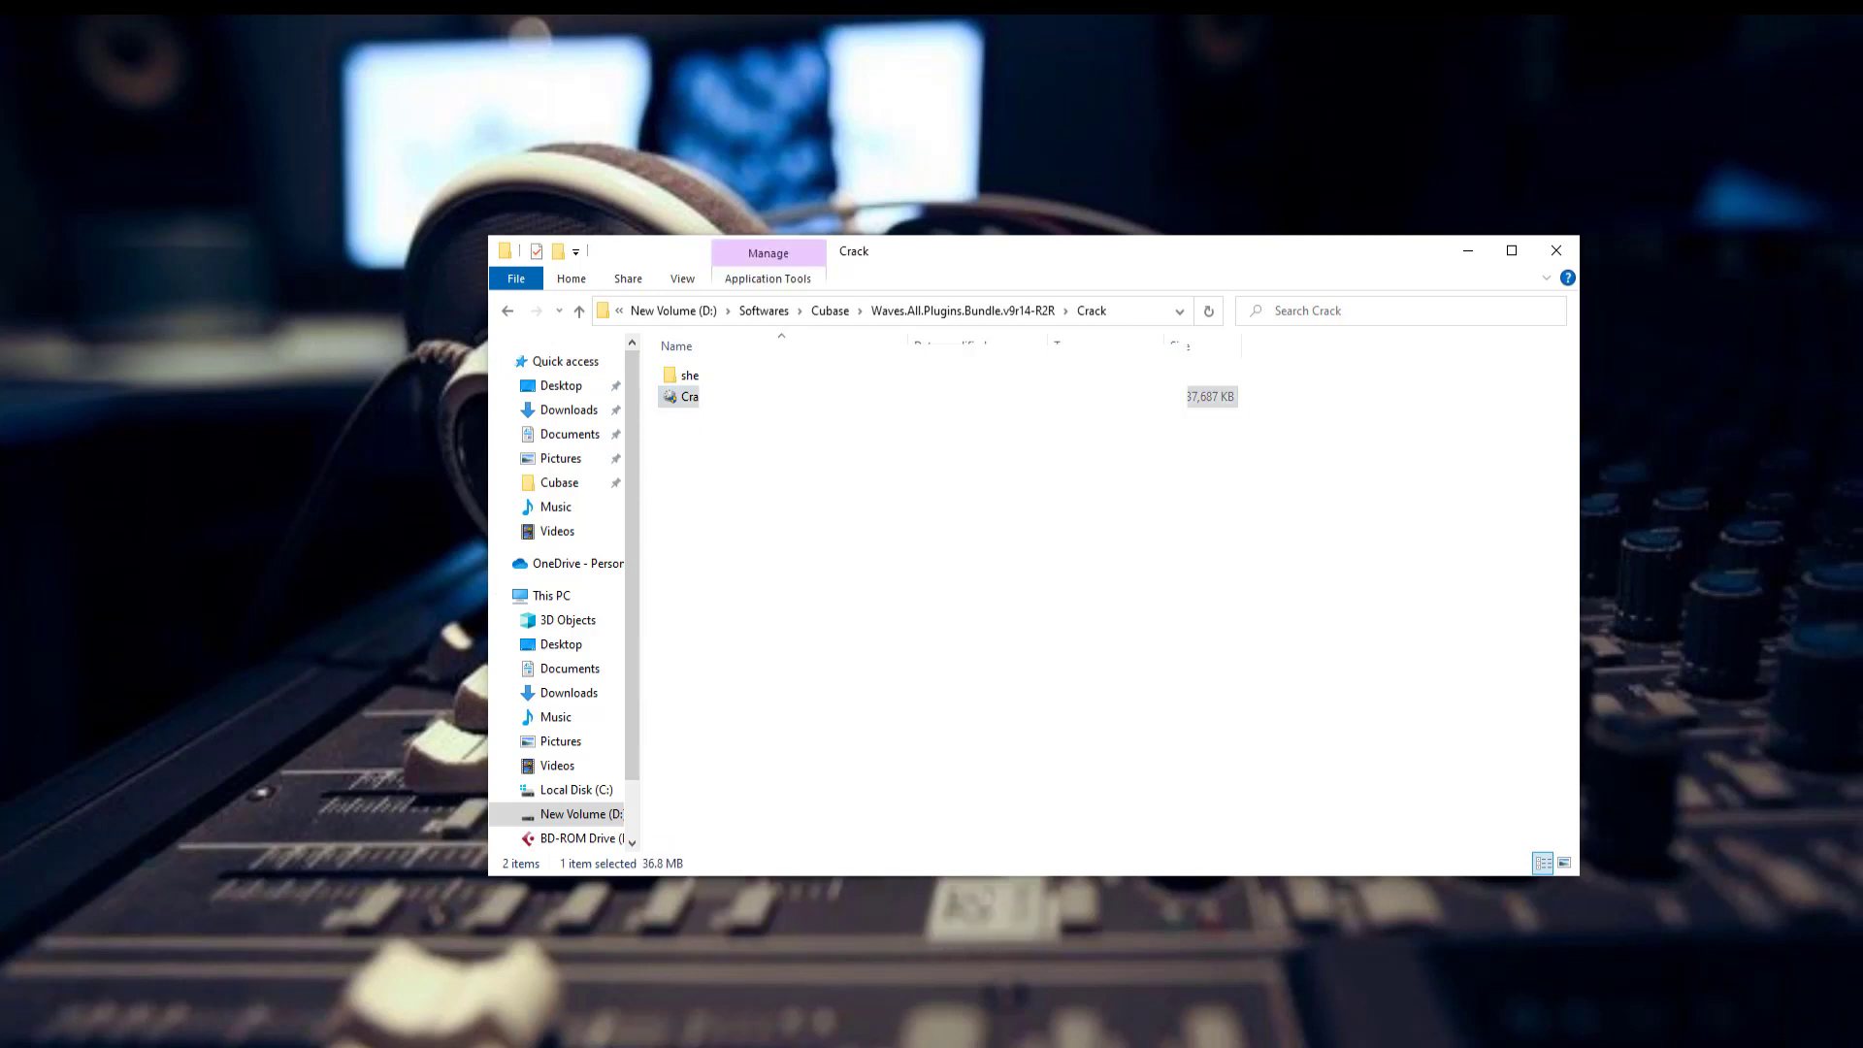
Run the Crack_Waves_9r14 setup through to installation, accept its prompts and close it when done
click(1064, 720)
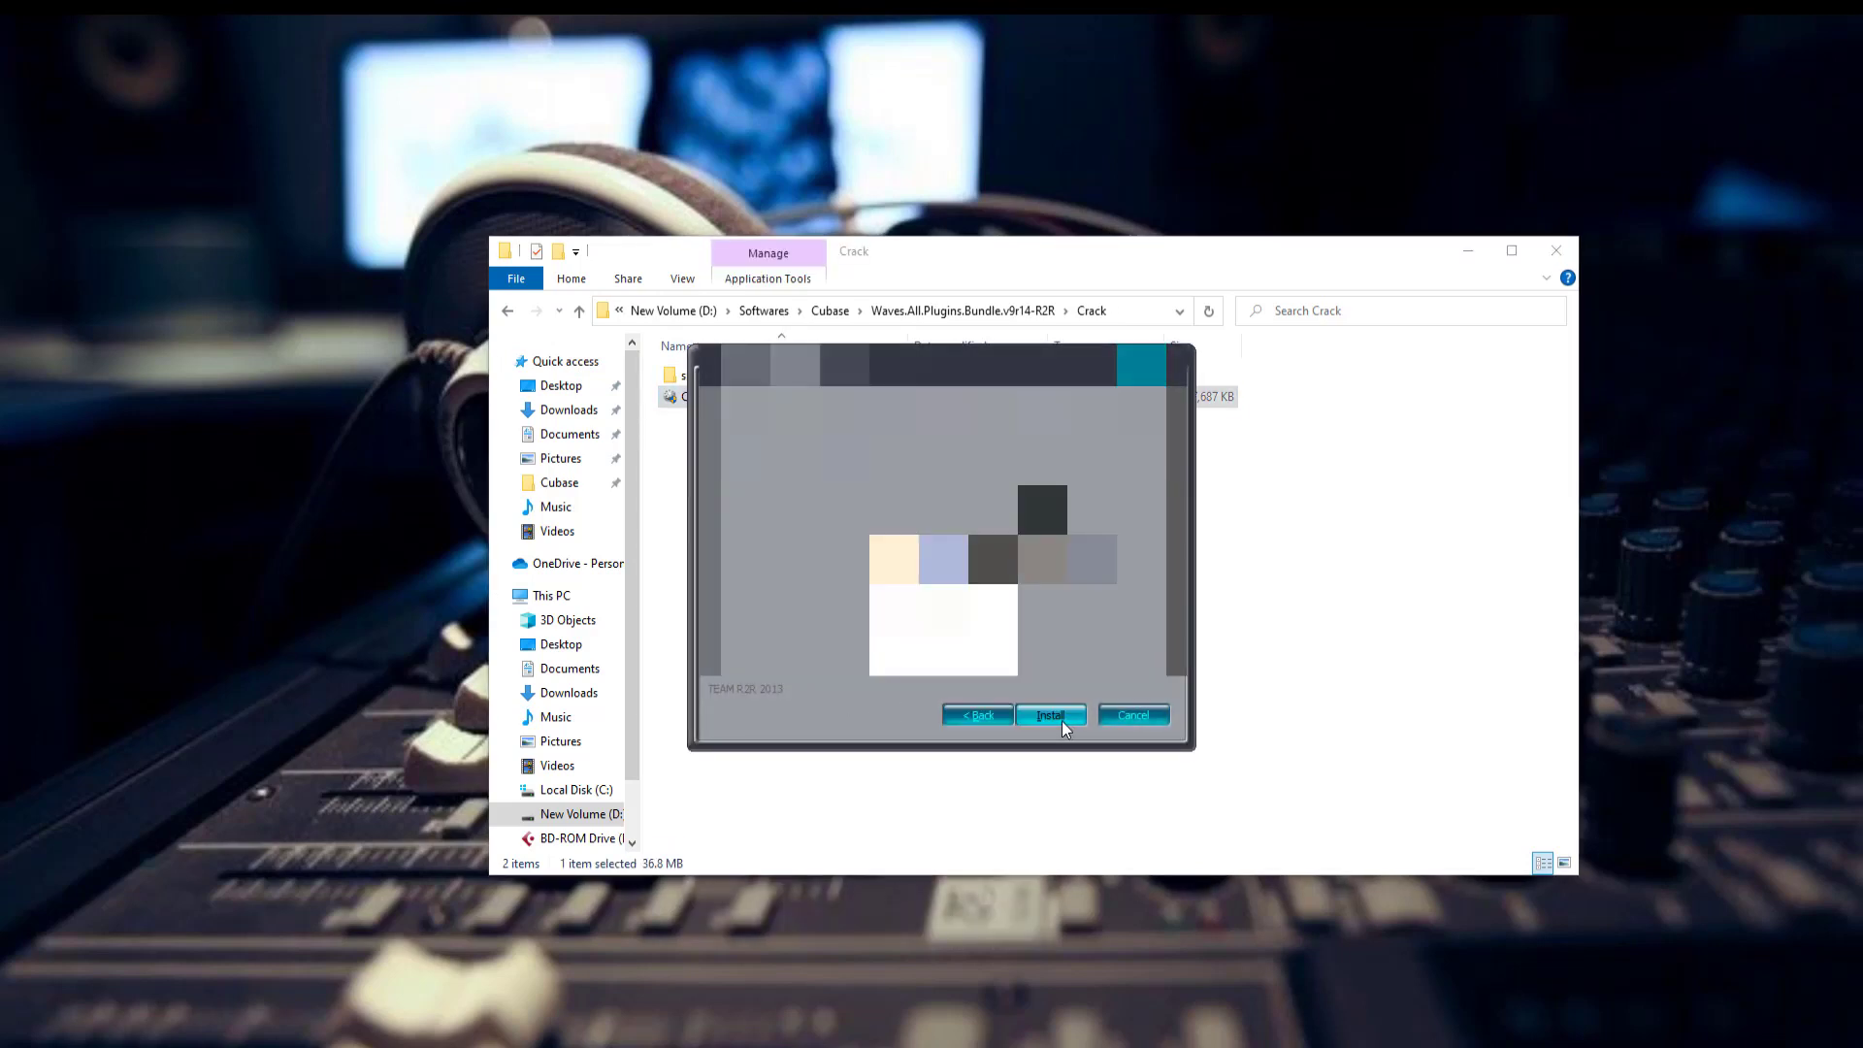
click(1040, 710)
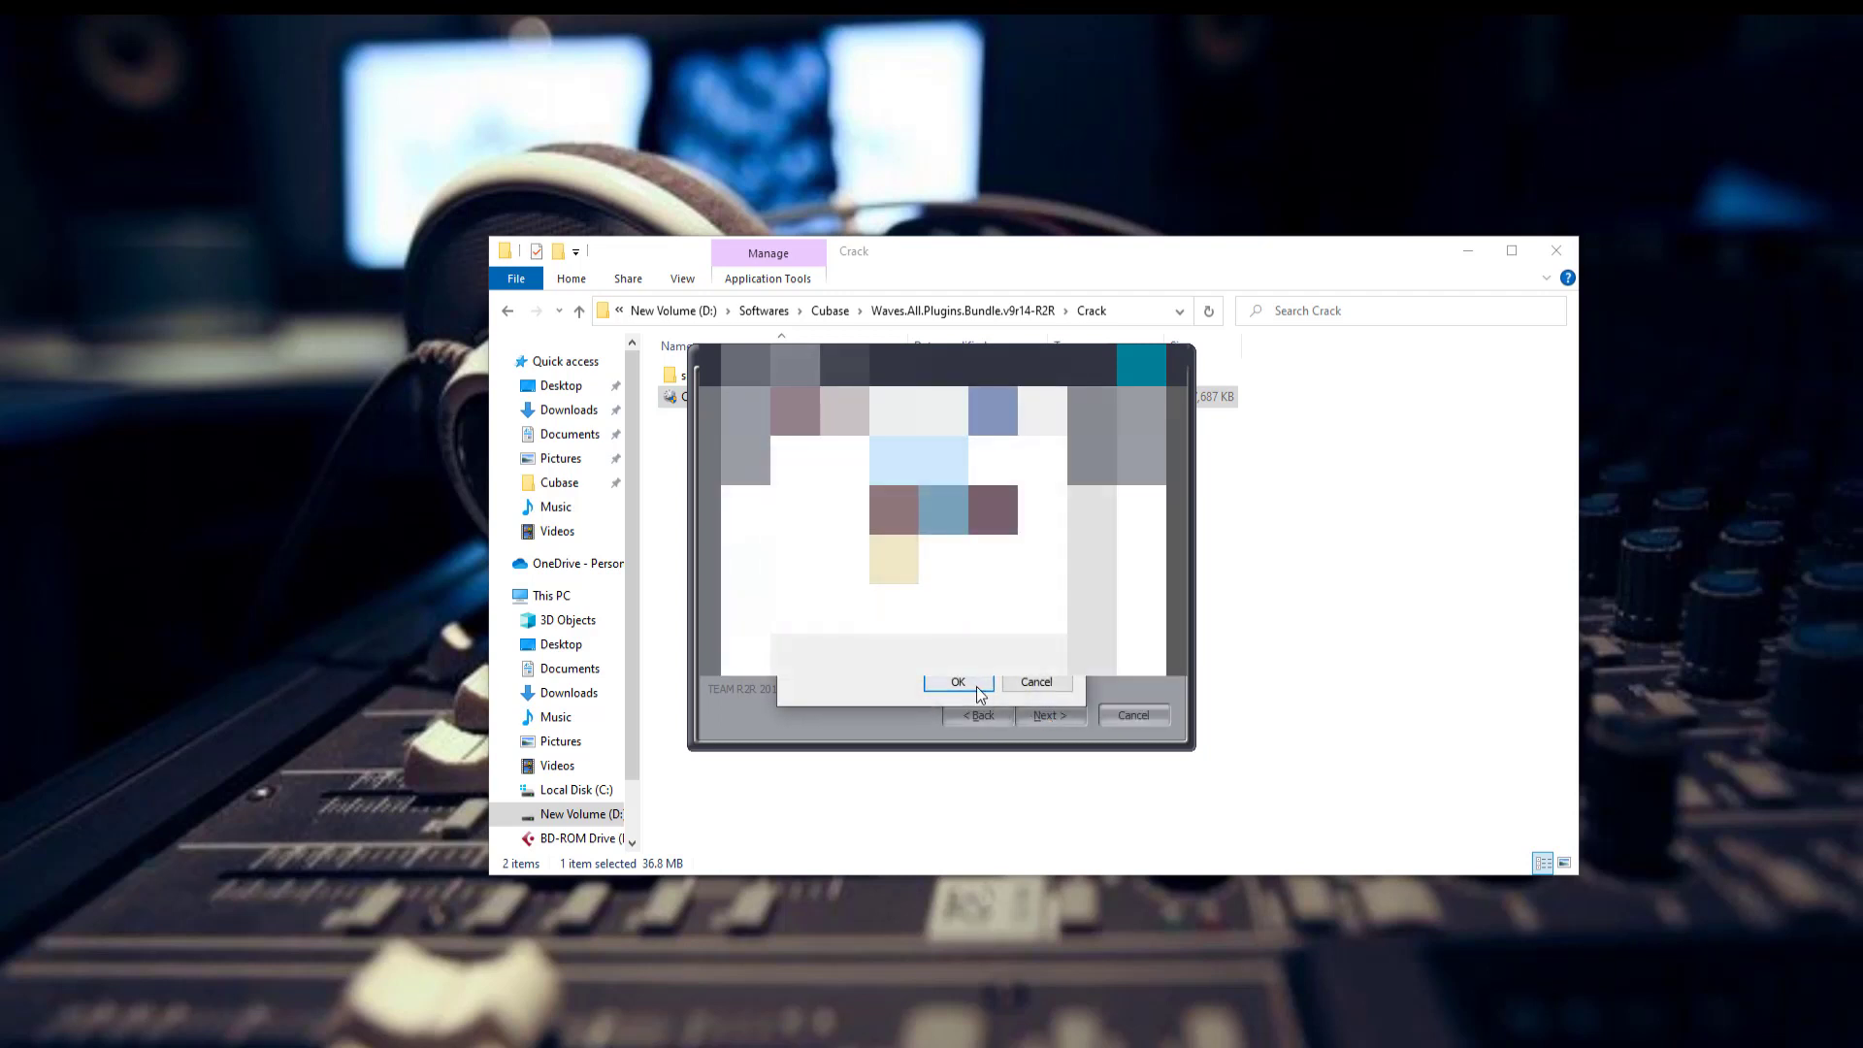
click(973, 685)
click(973, 688)
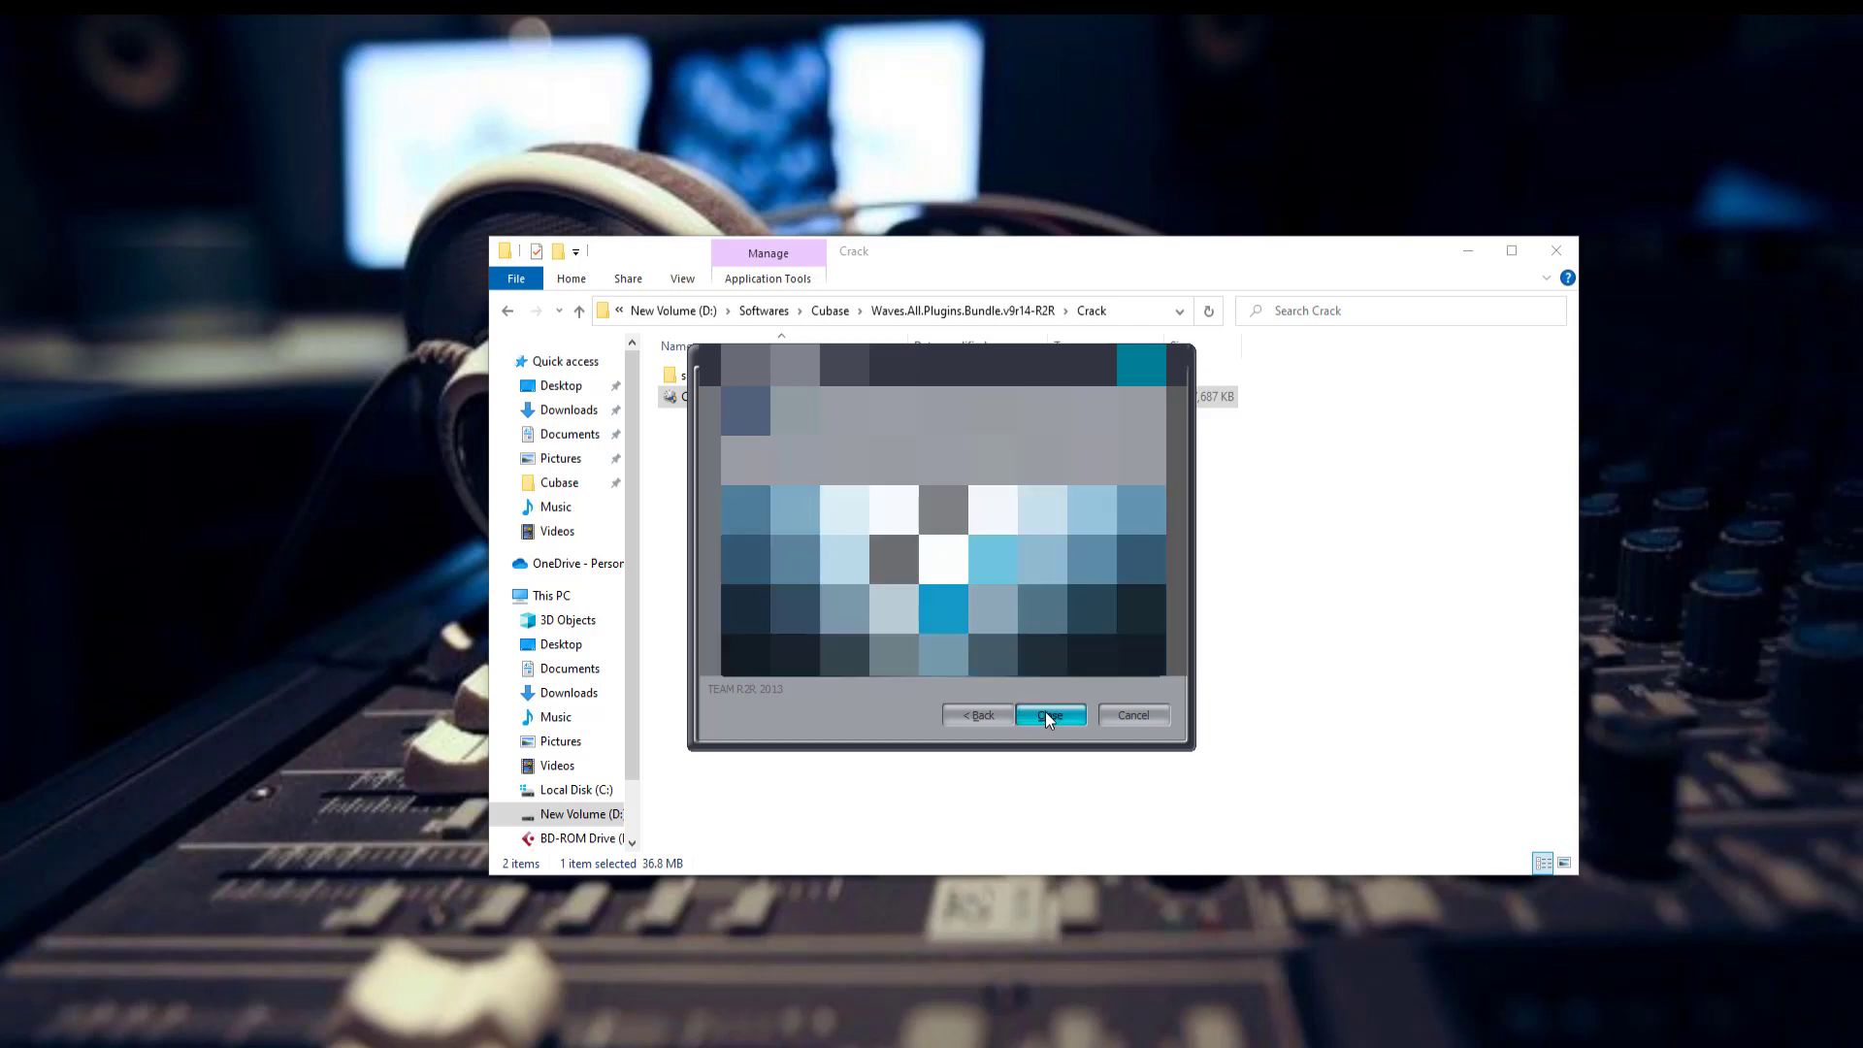
click(1045, 715)
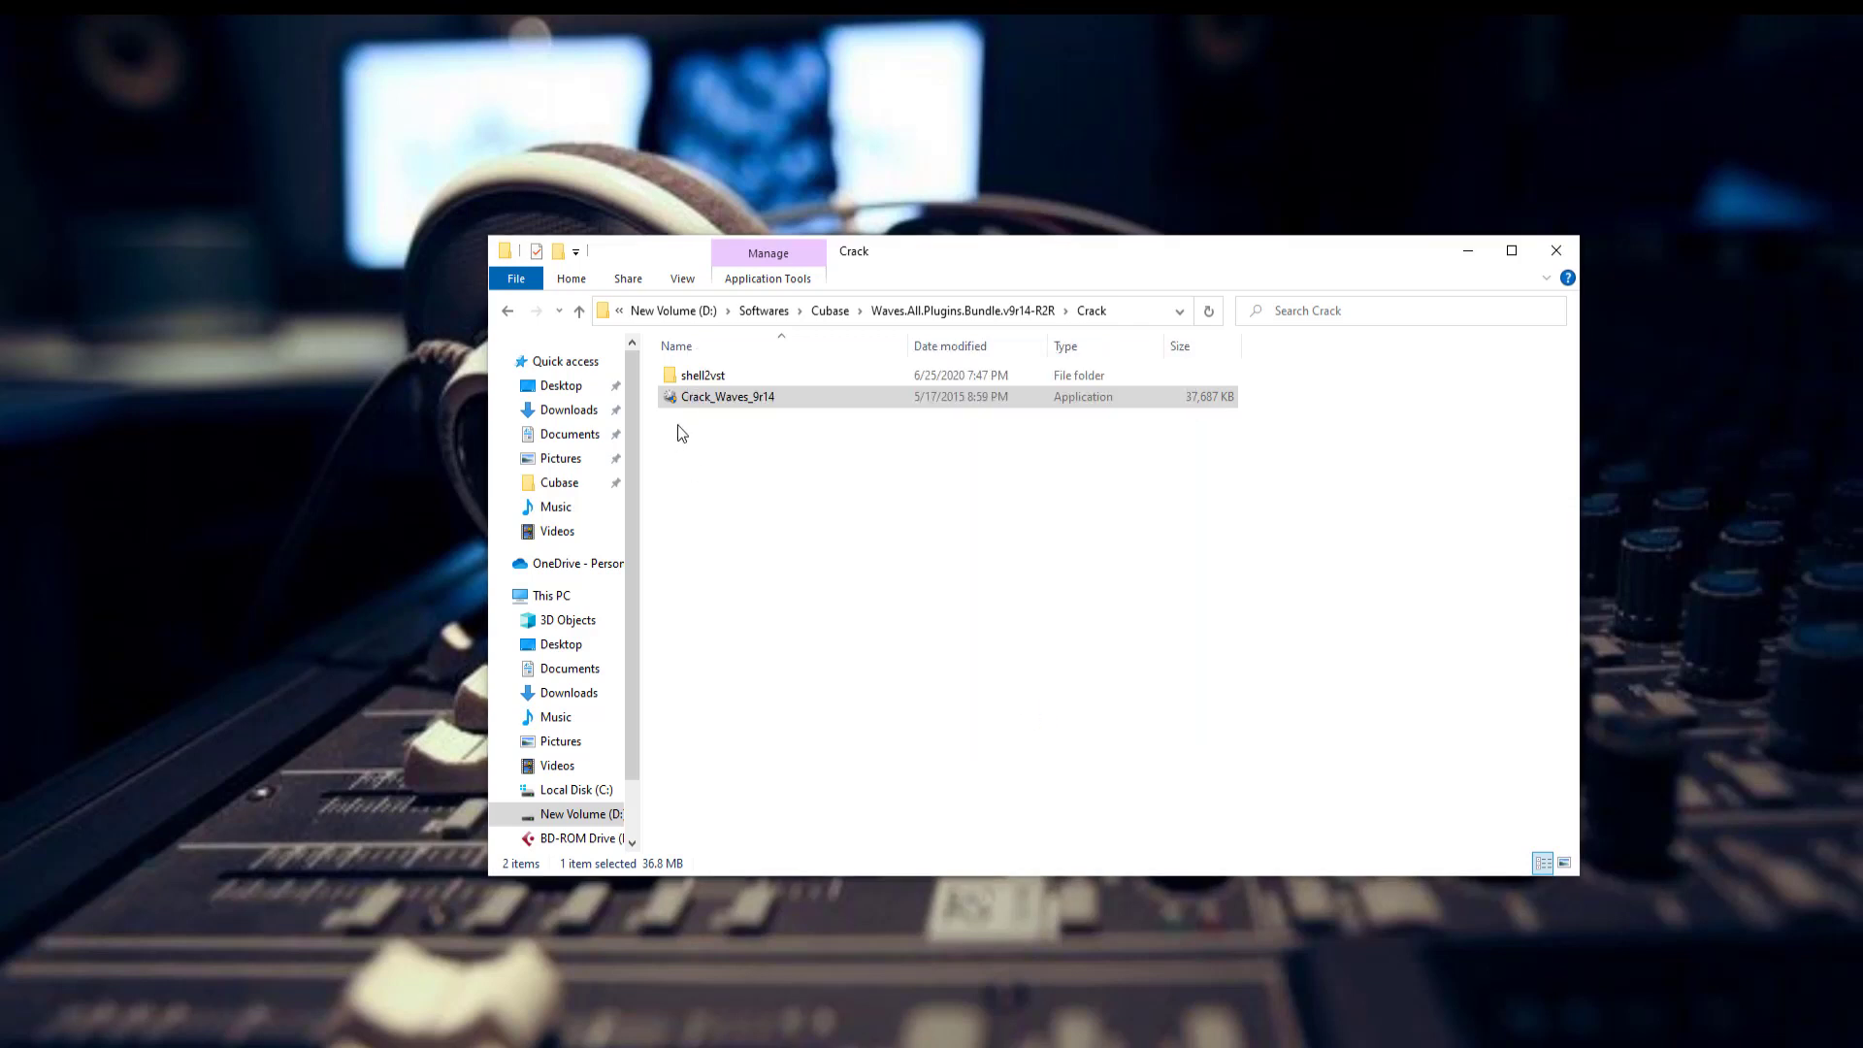
Search Windows for "wa" to check the installed Waves applications, and dismiss the search
click(190, 1041)
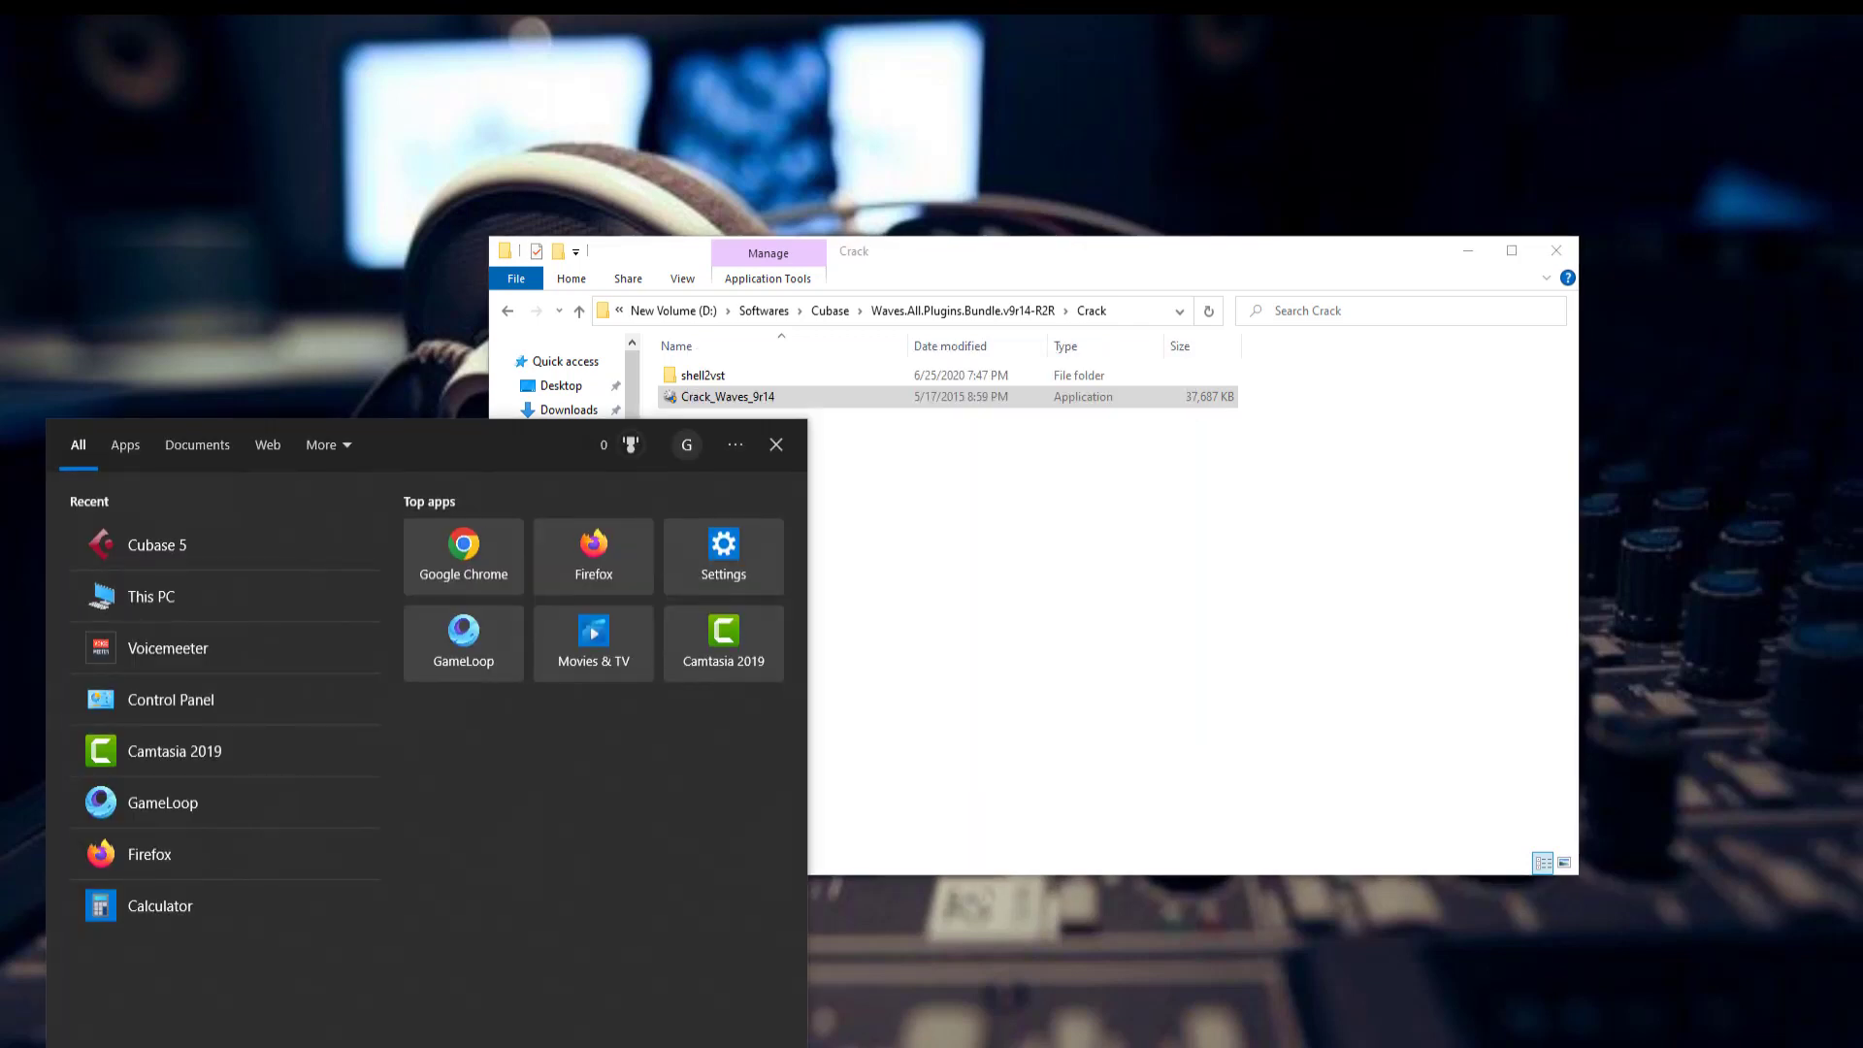
text(wa)
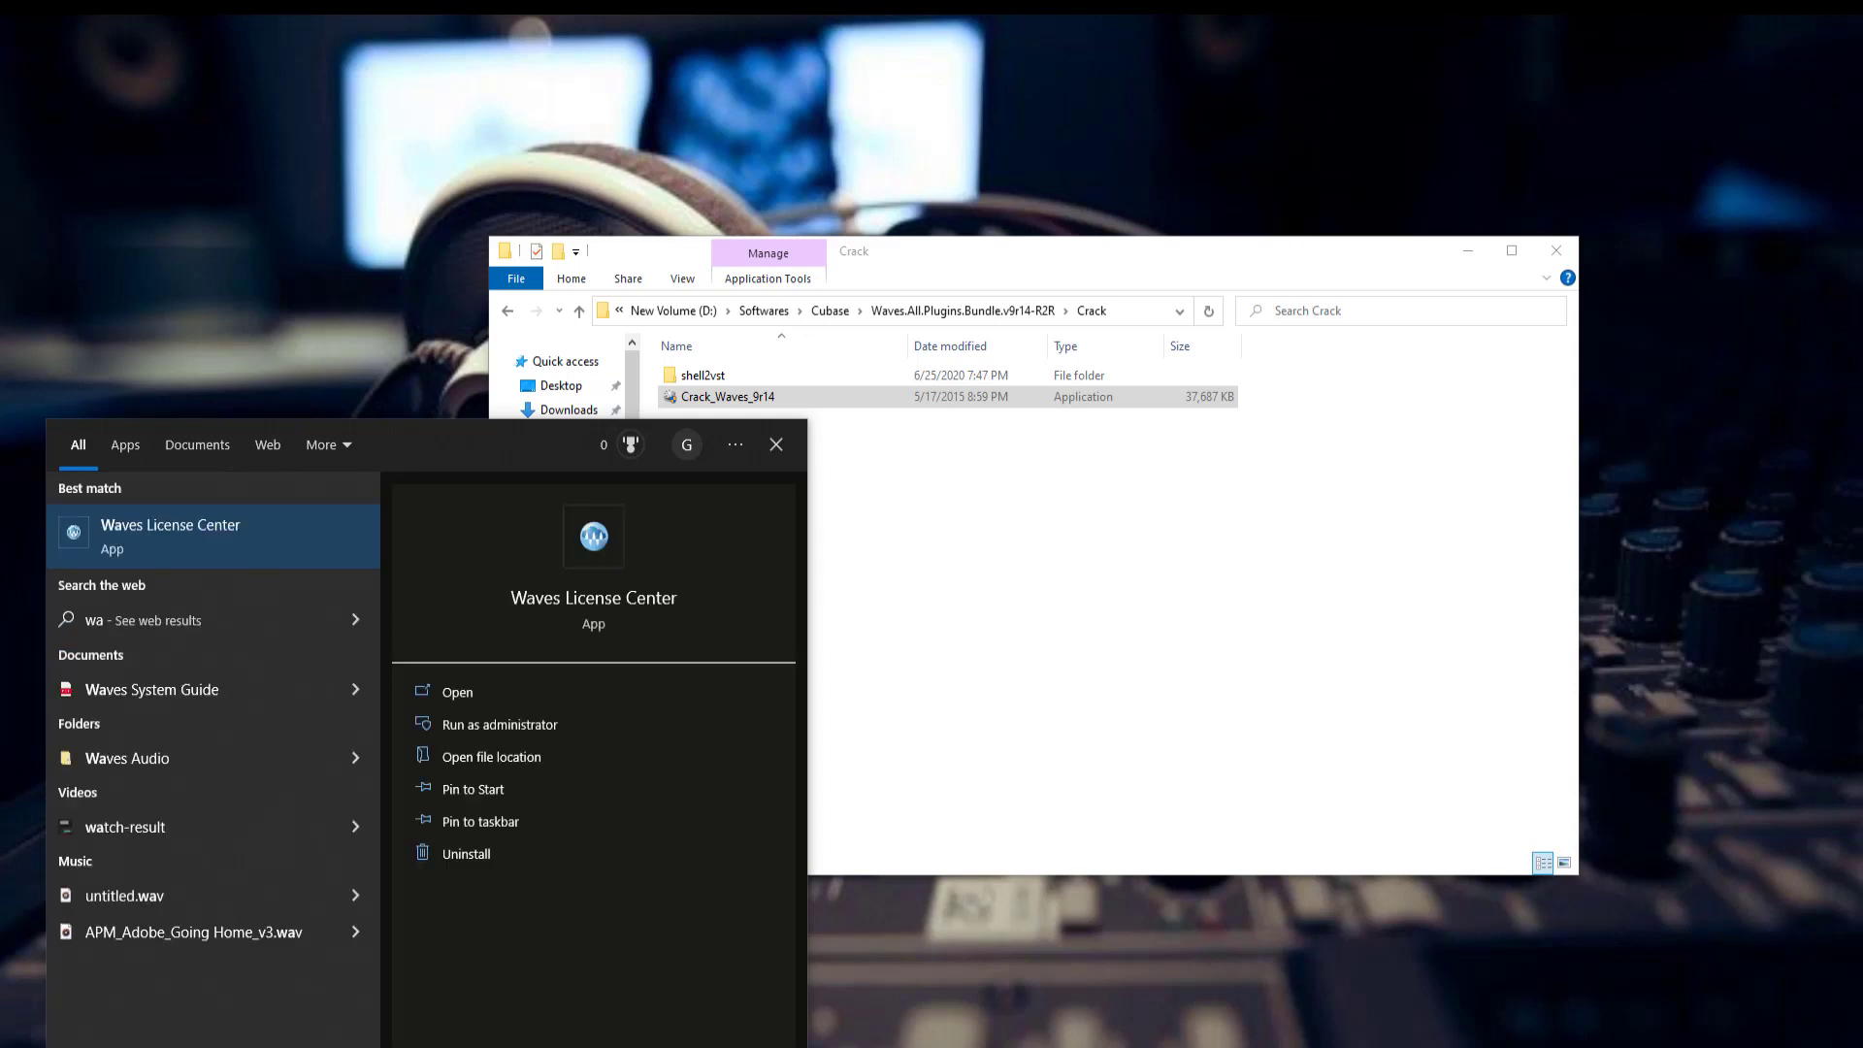
click(991, 202)
Open the shell2vst folder and copy the shell2vst and shell2vst64 applications
double_click(703, 381)
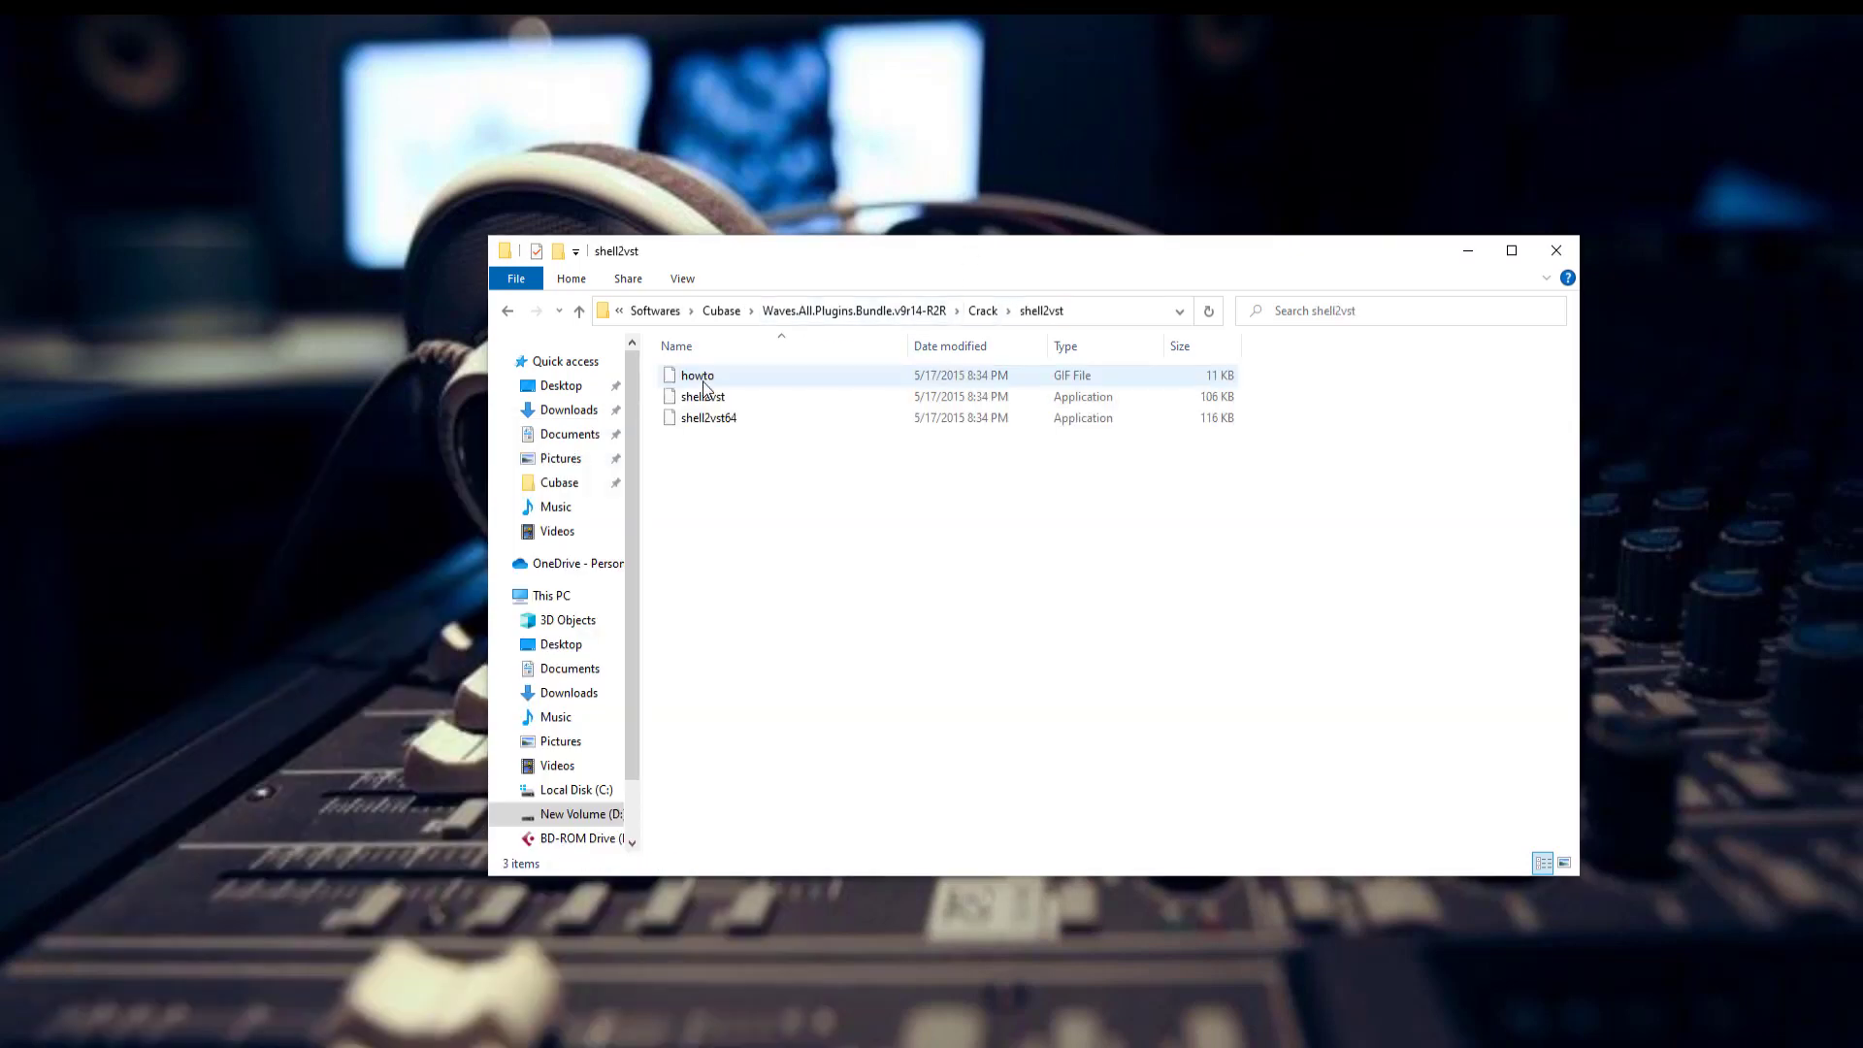
drag(700, 495, 726, 400)
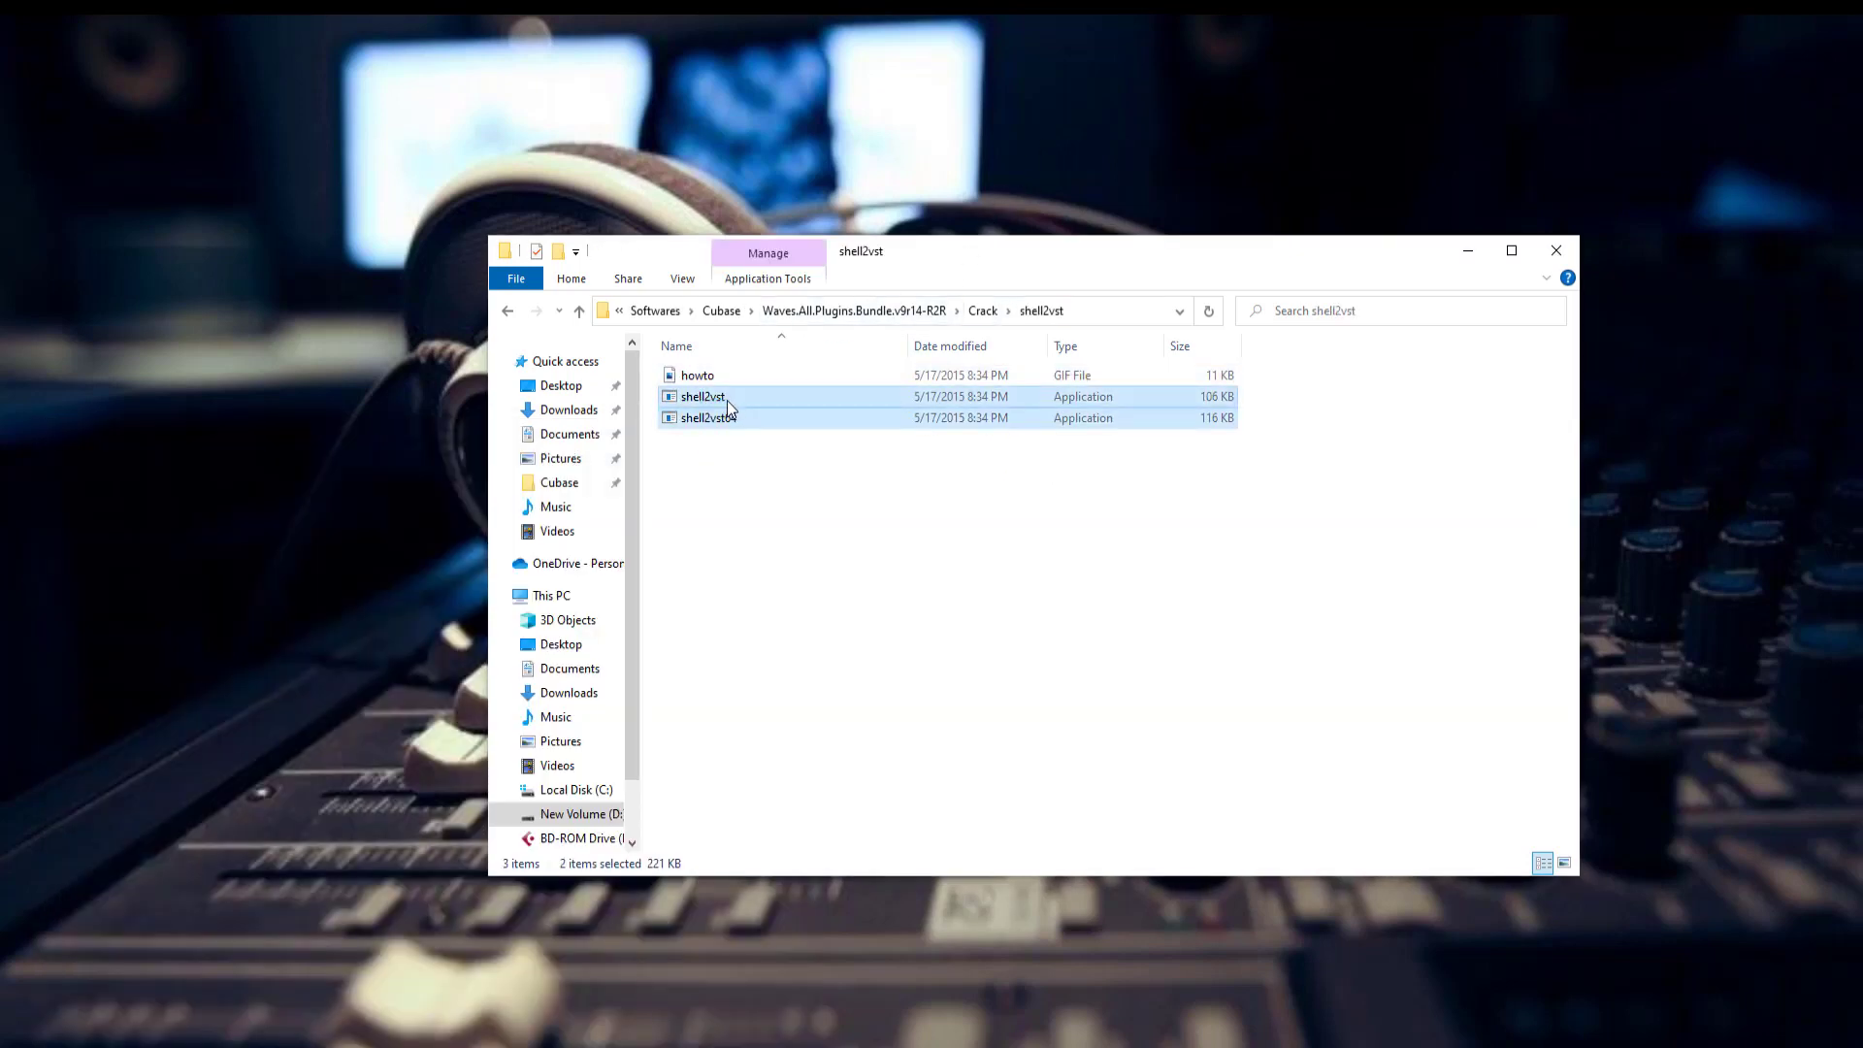
right_click(726, 400)
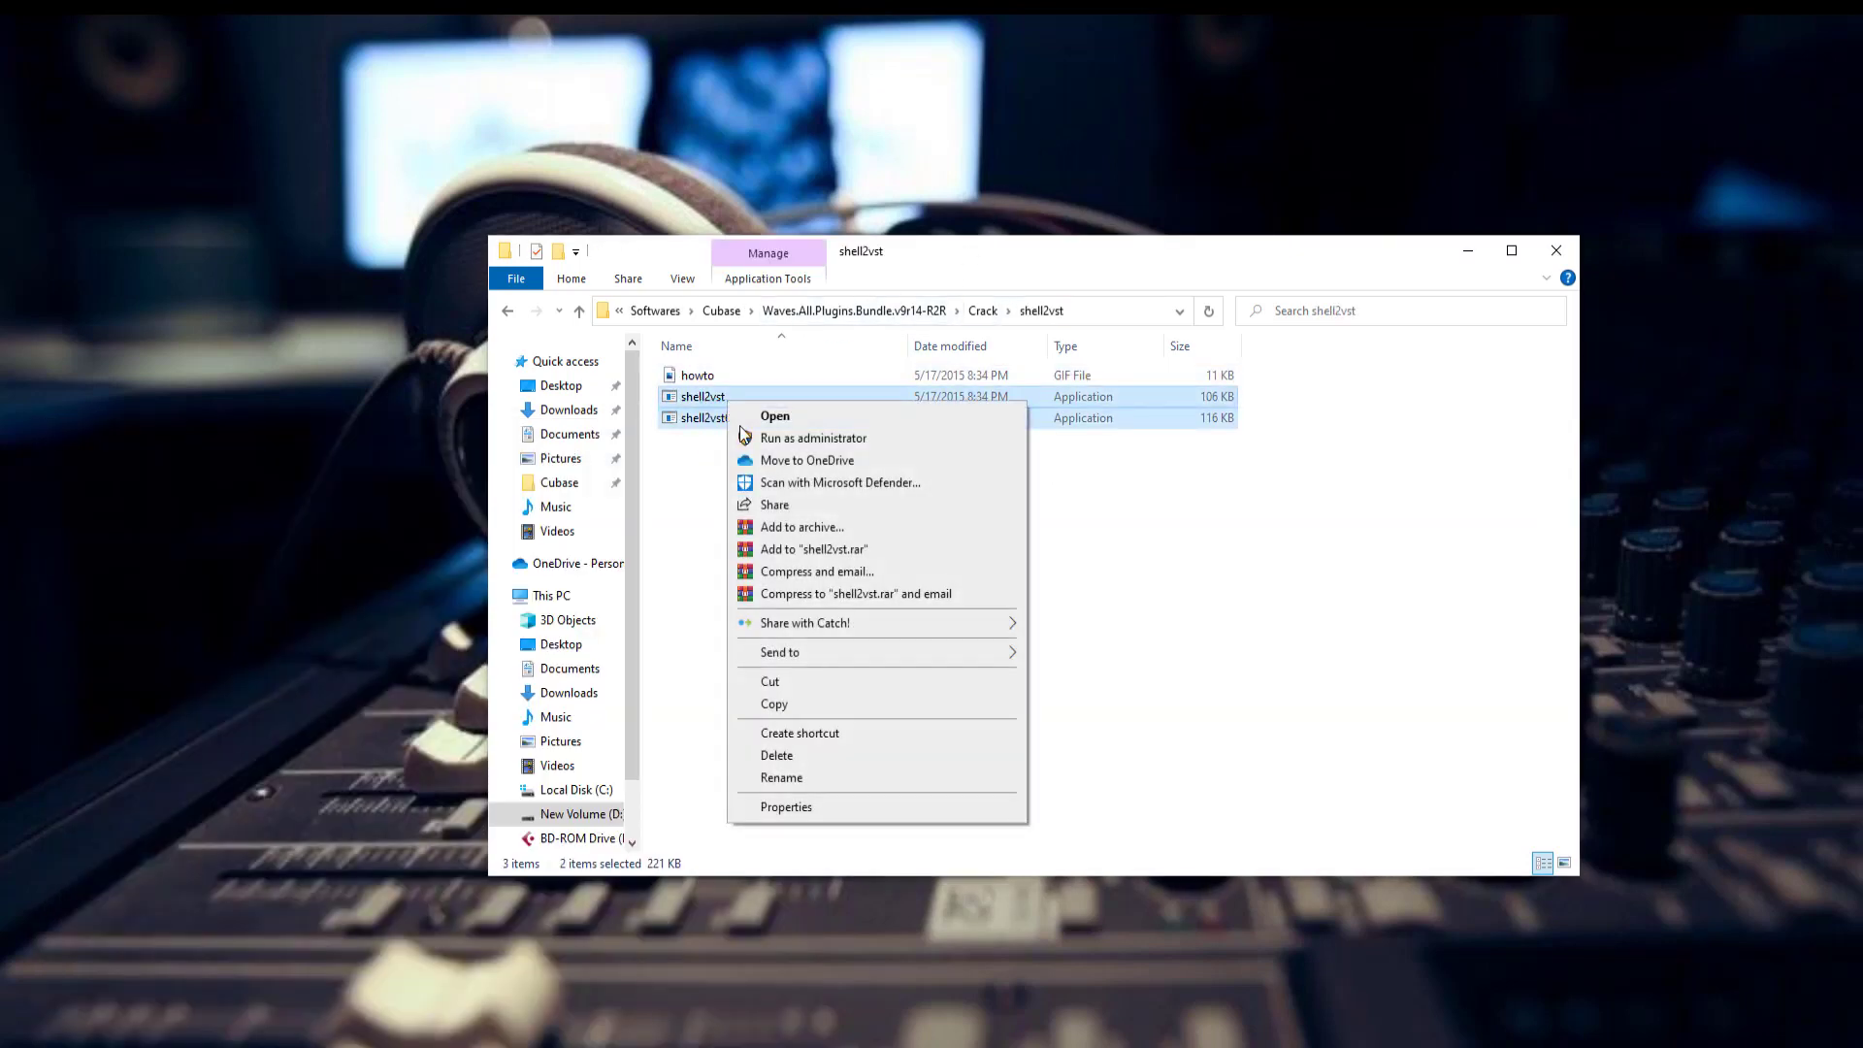
click(802, 702)
Open the Waves folder inside Program Files (x86) on Local Disk (C:) in a new File Explorer window
key(super)
text(thi)
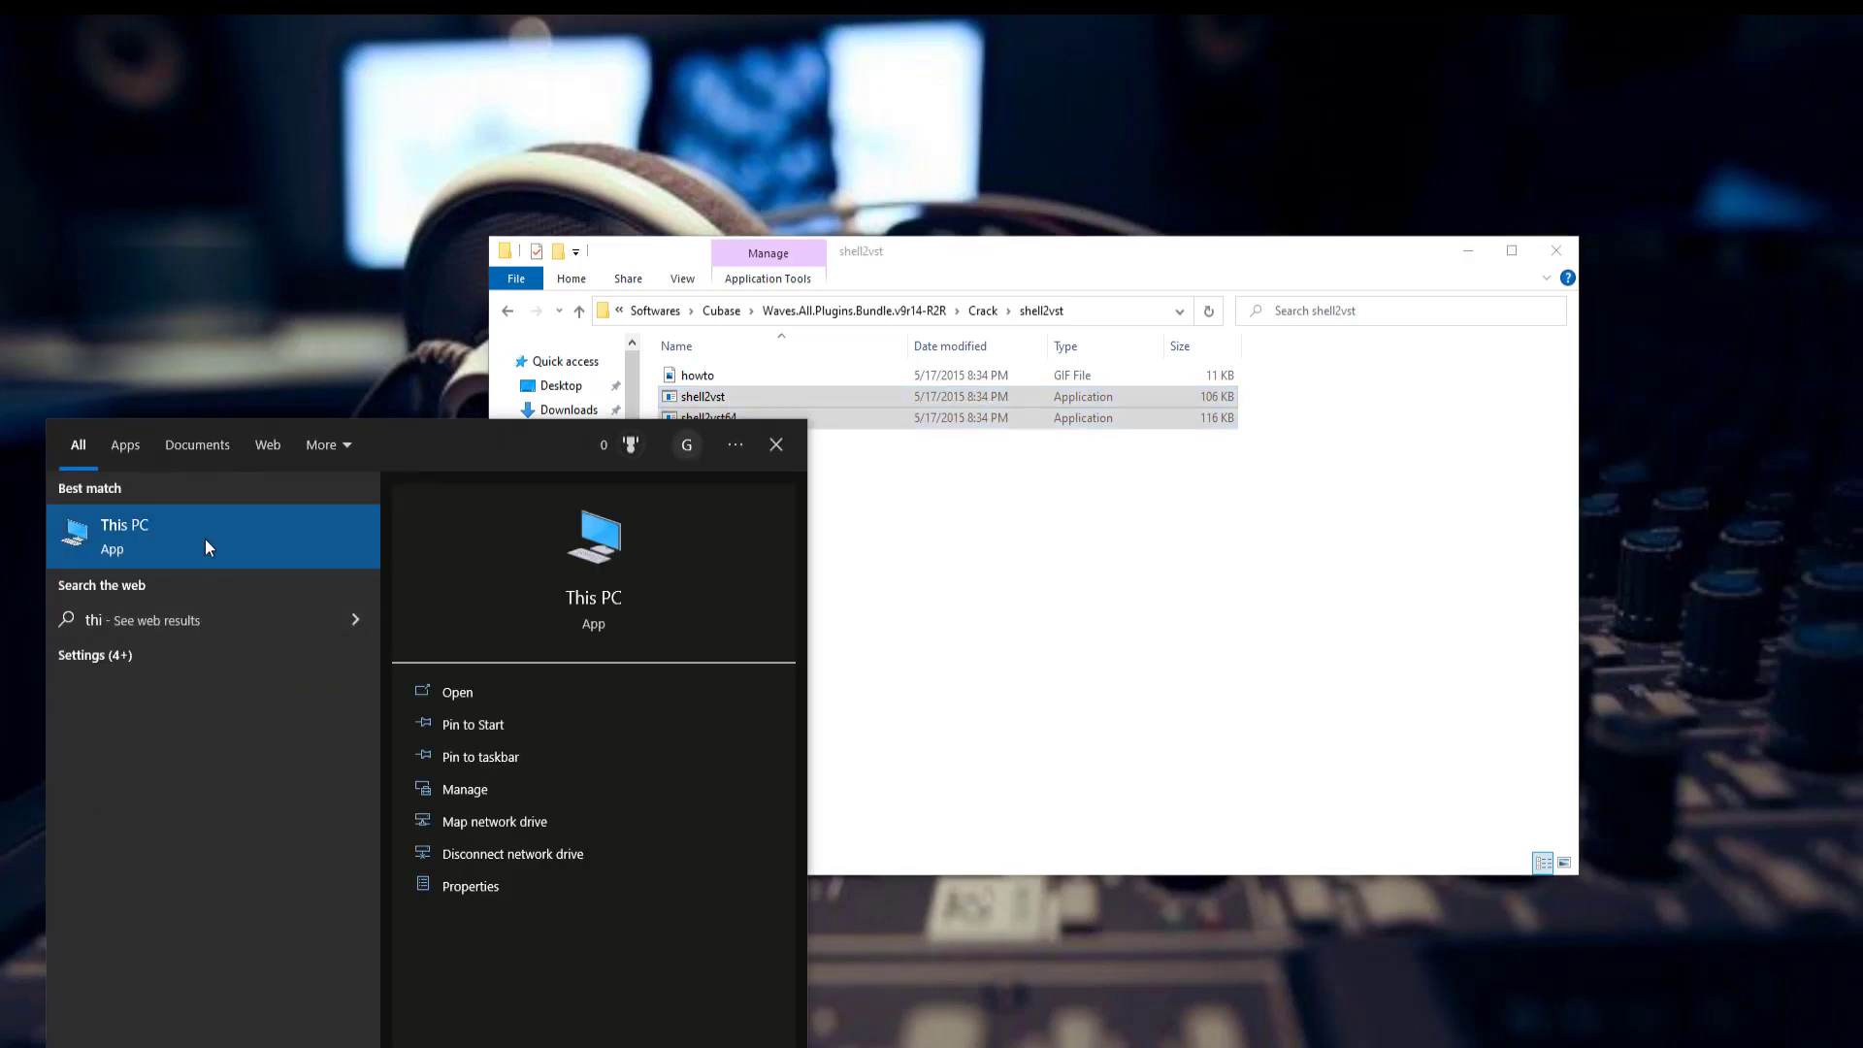
click(206, 551)
double_click(844, 708)
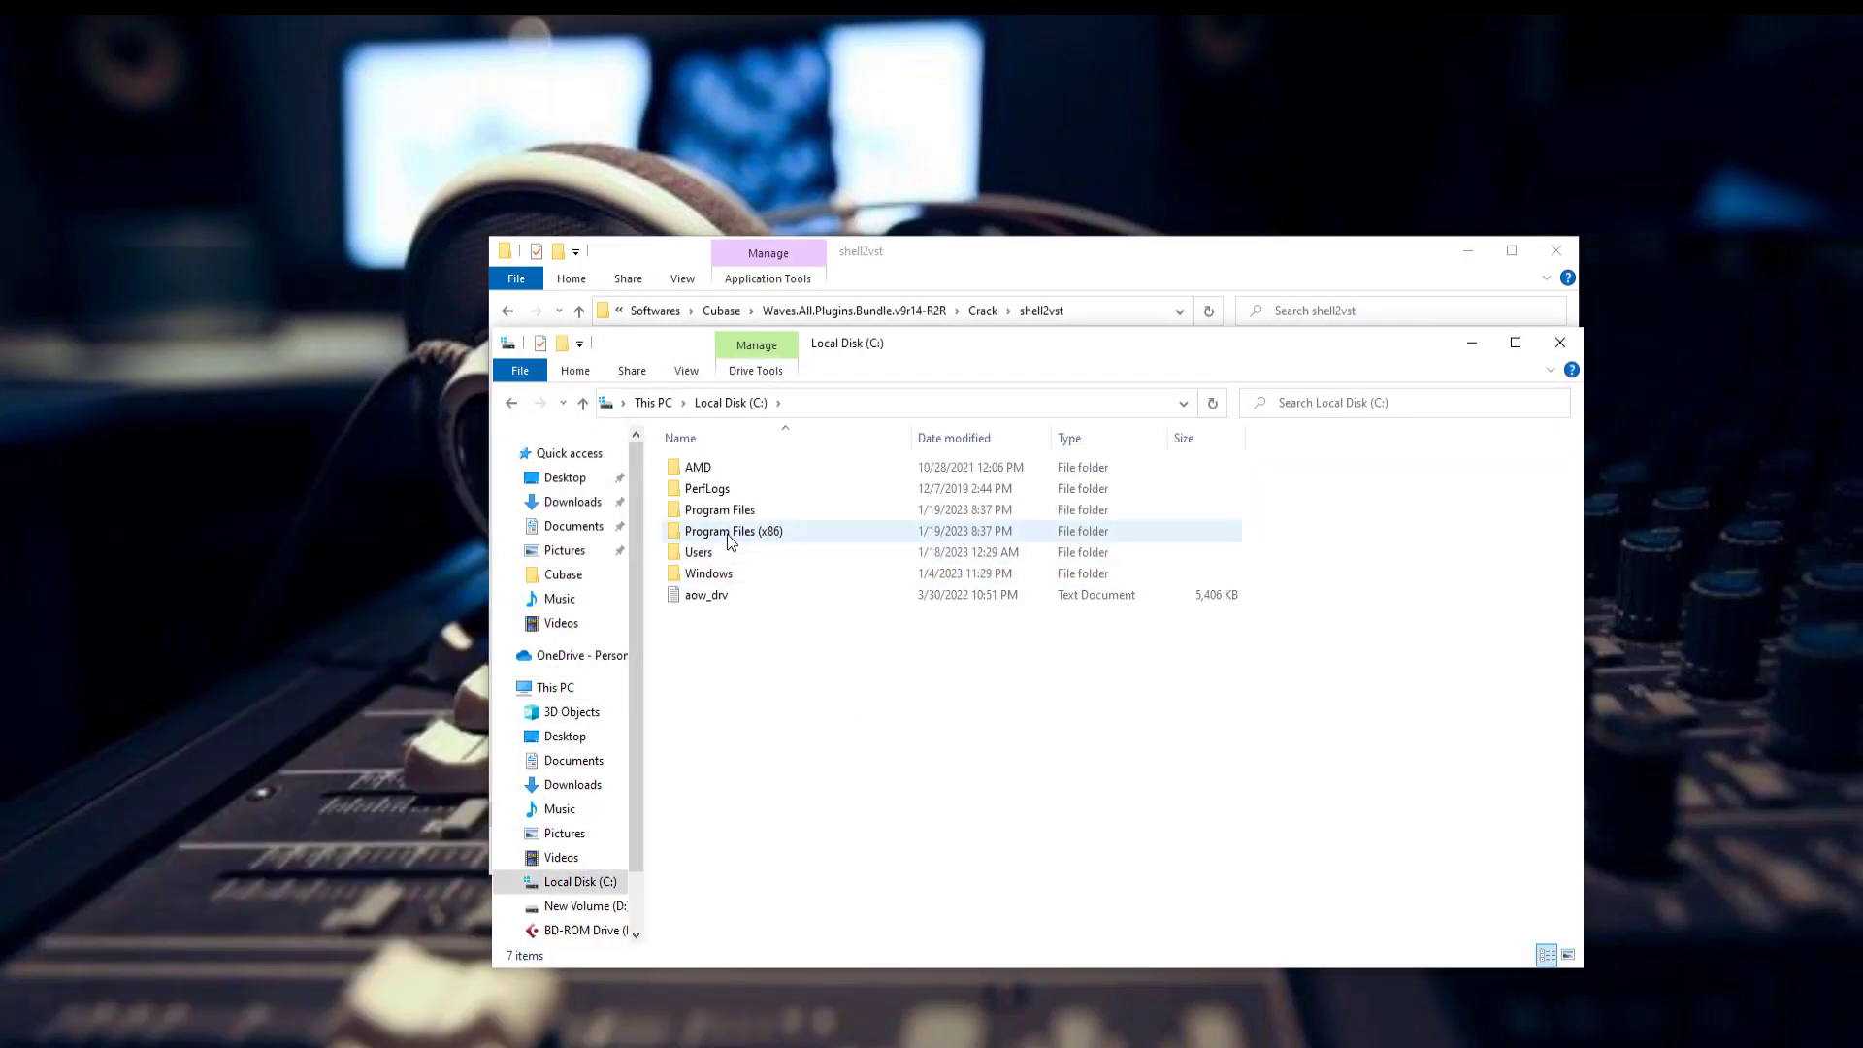
double_click(731, 541)
click(733, 764)
scroll(733, 763, down, 5)
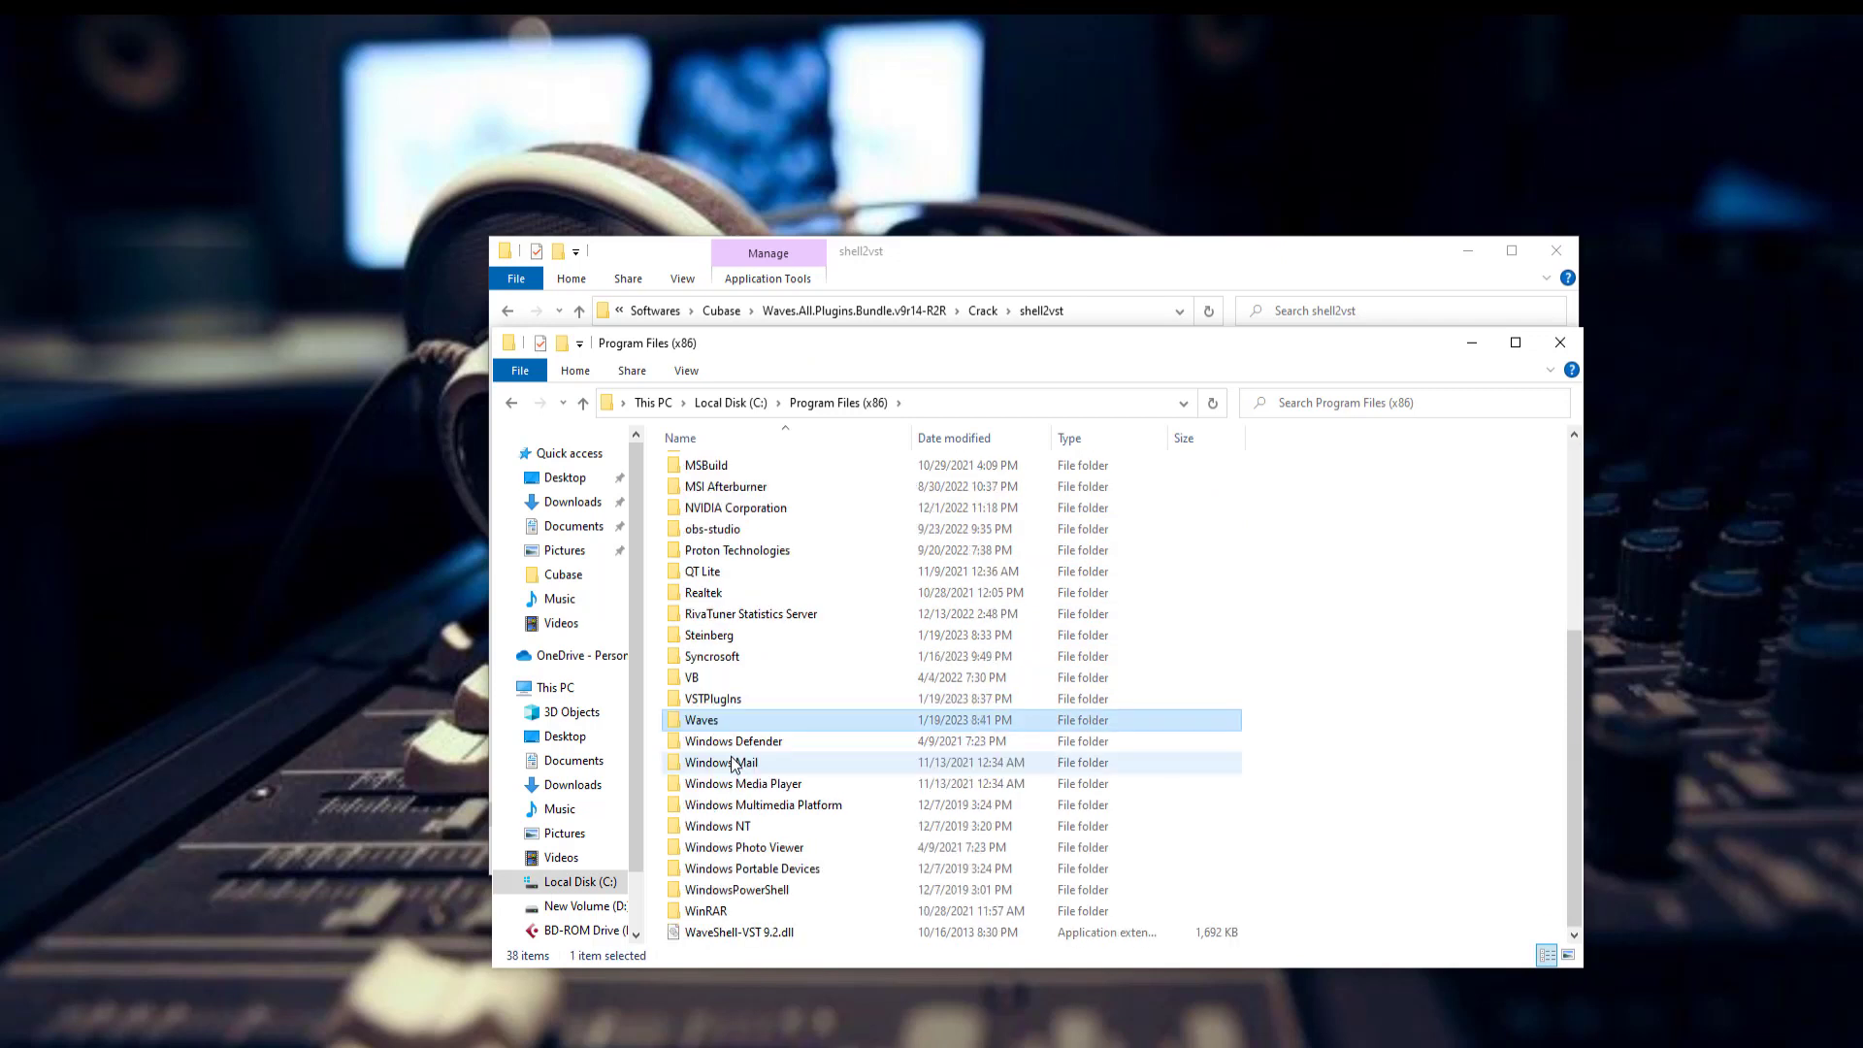
double_click(721, 721)
Paste the copied files into the Waves folder, granting administrator permission, and close both File Explorer windows
key(ctrl+v)
click(323, 394)
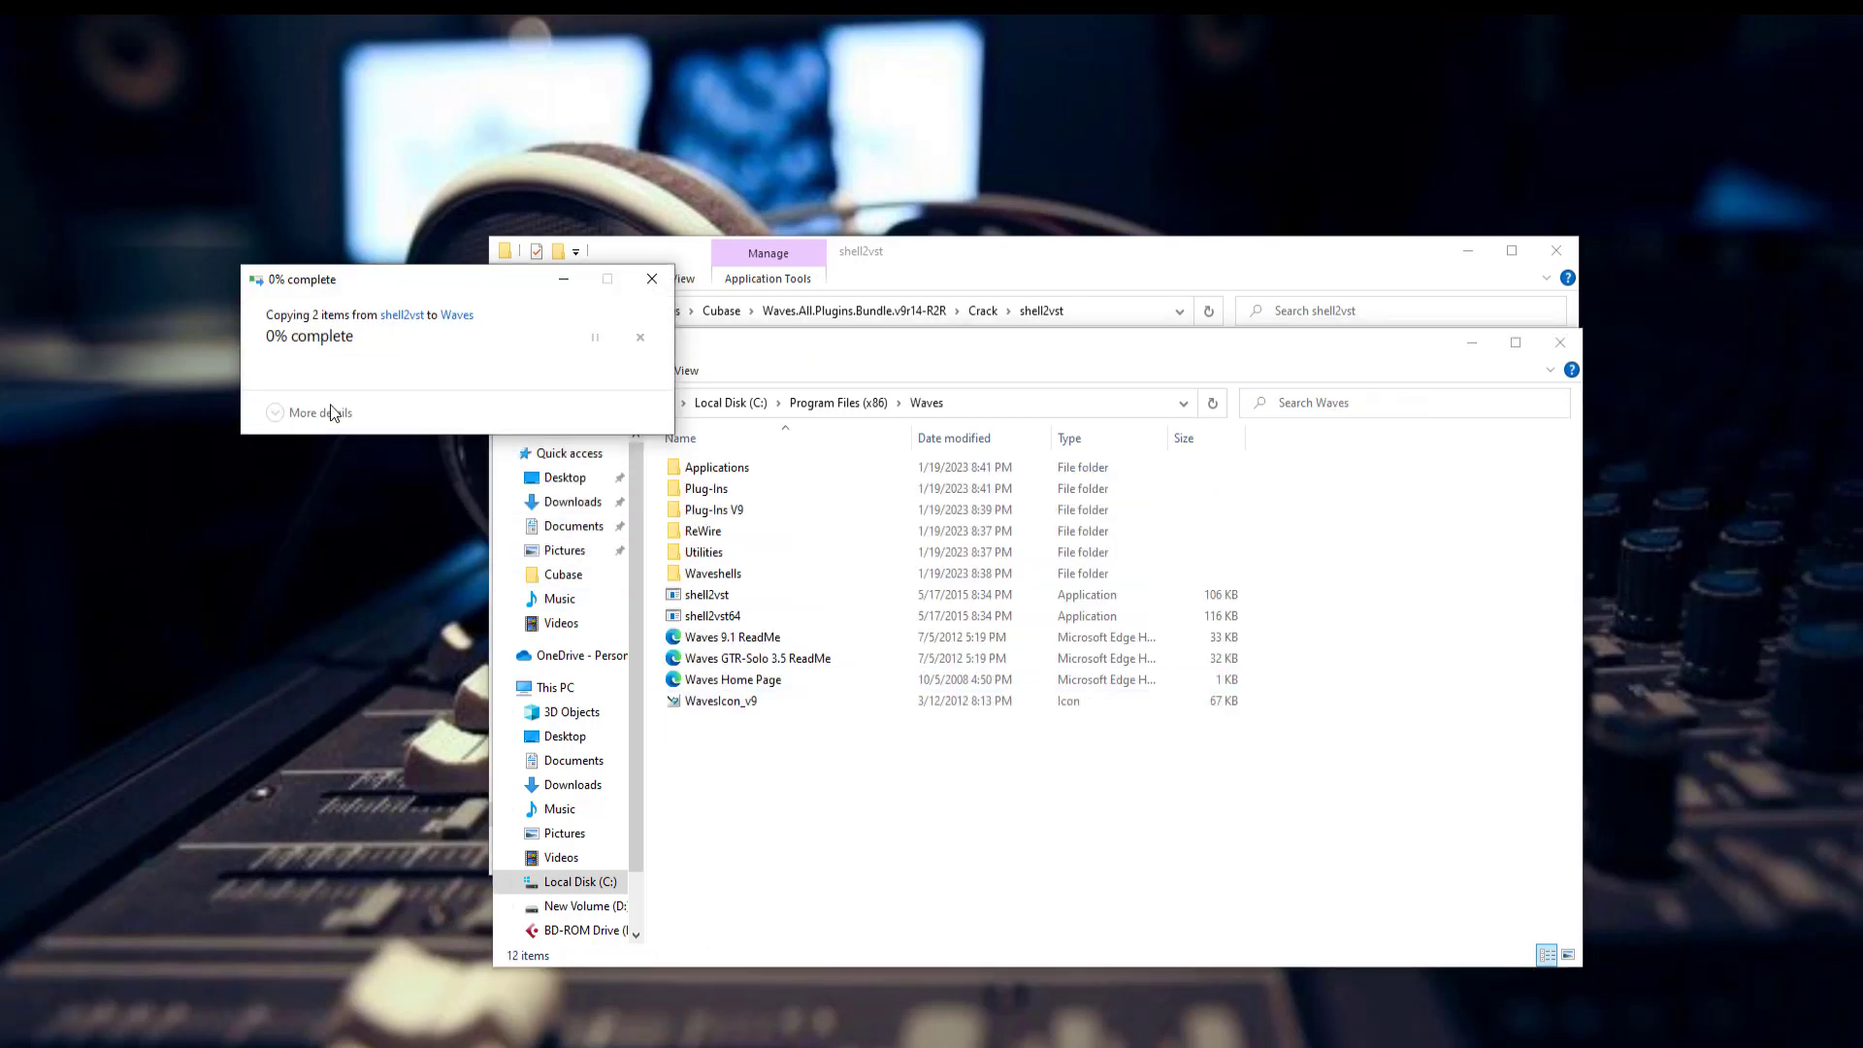
click(388, 450)
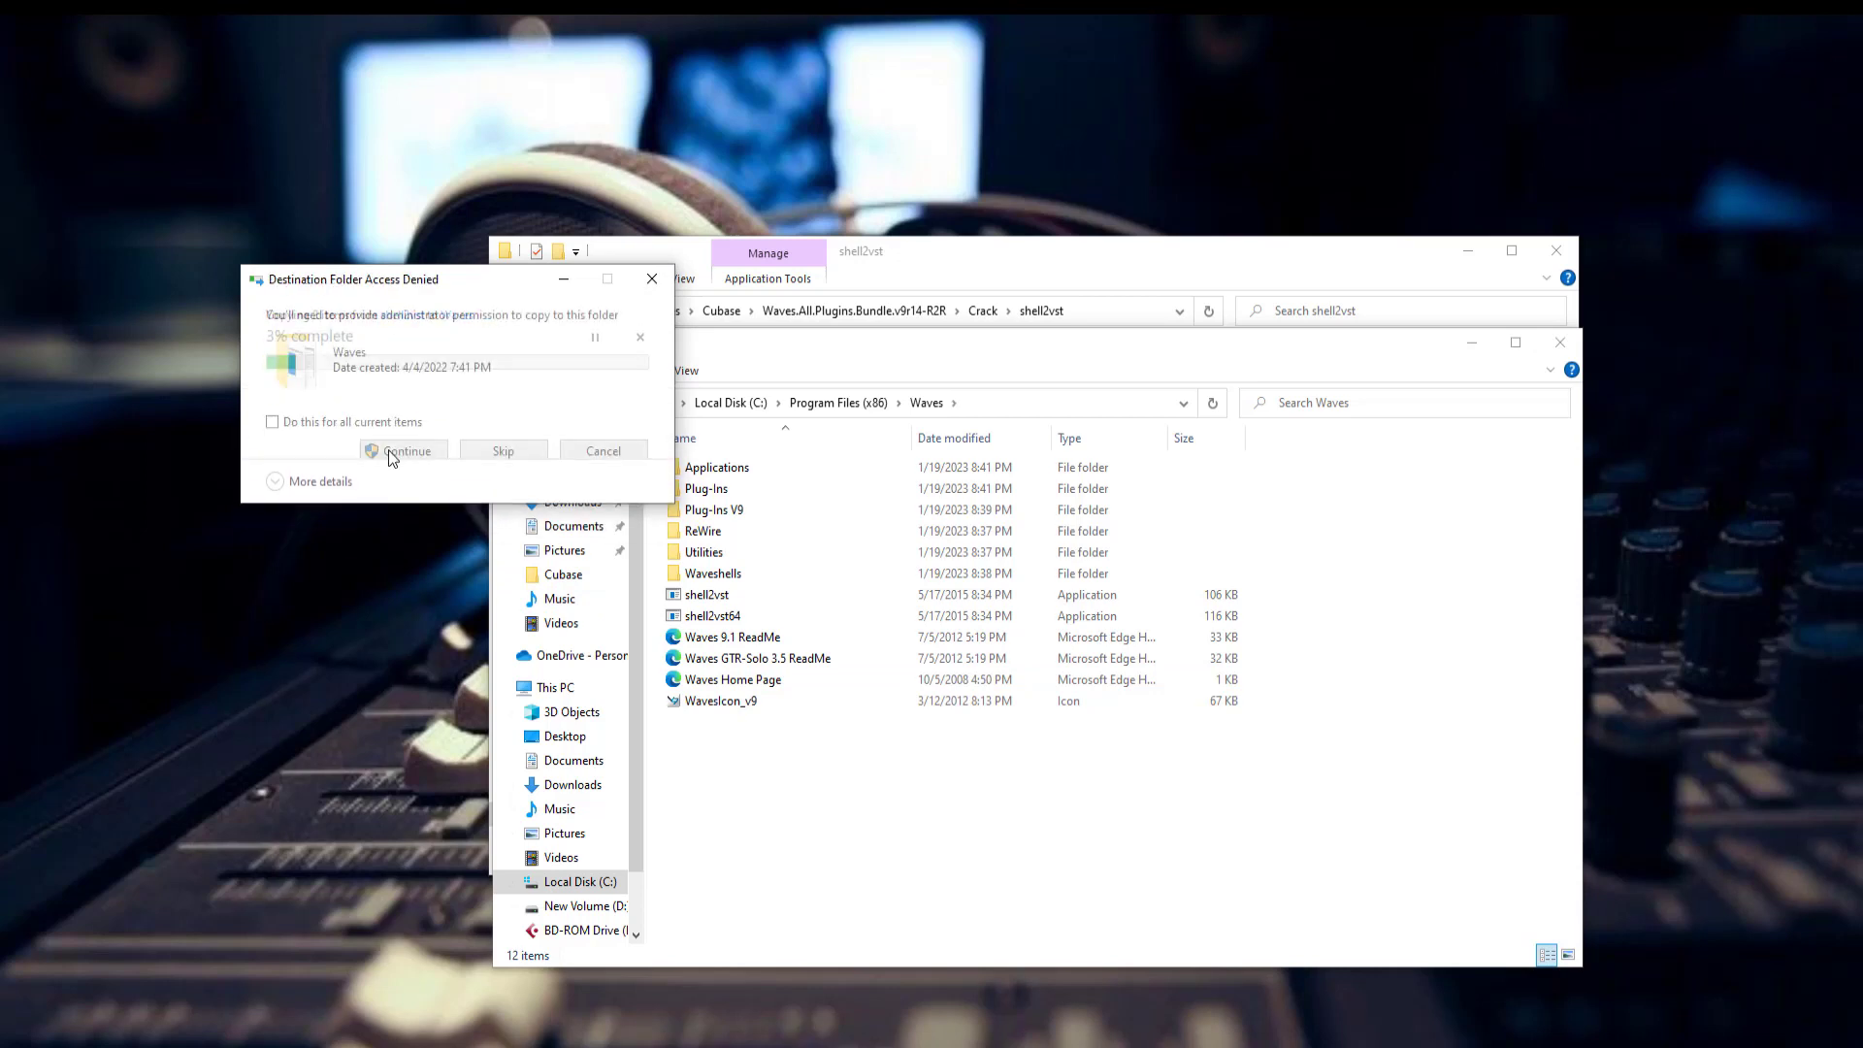
click(392, 457)
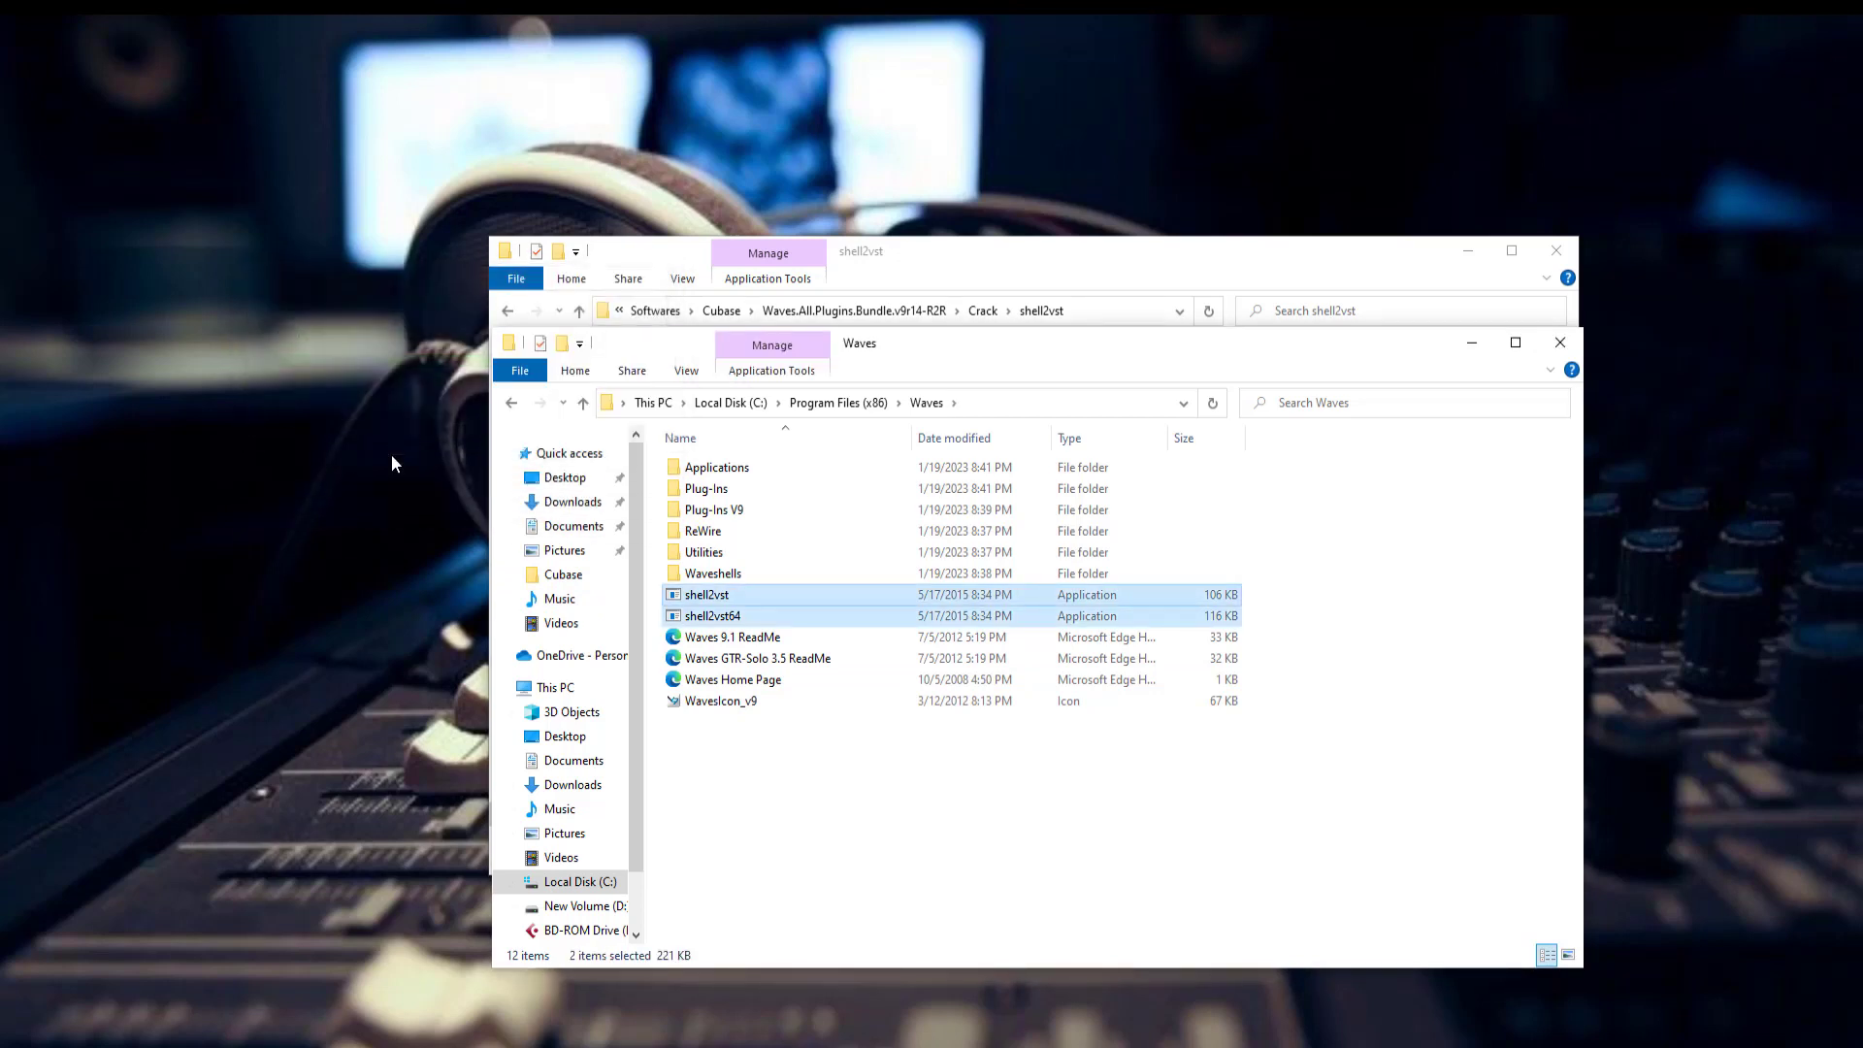
click(1481, 565)
click(1554, 342)
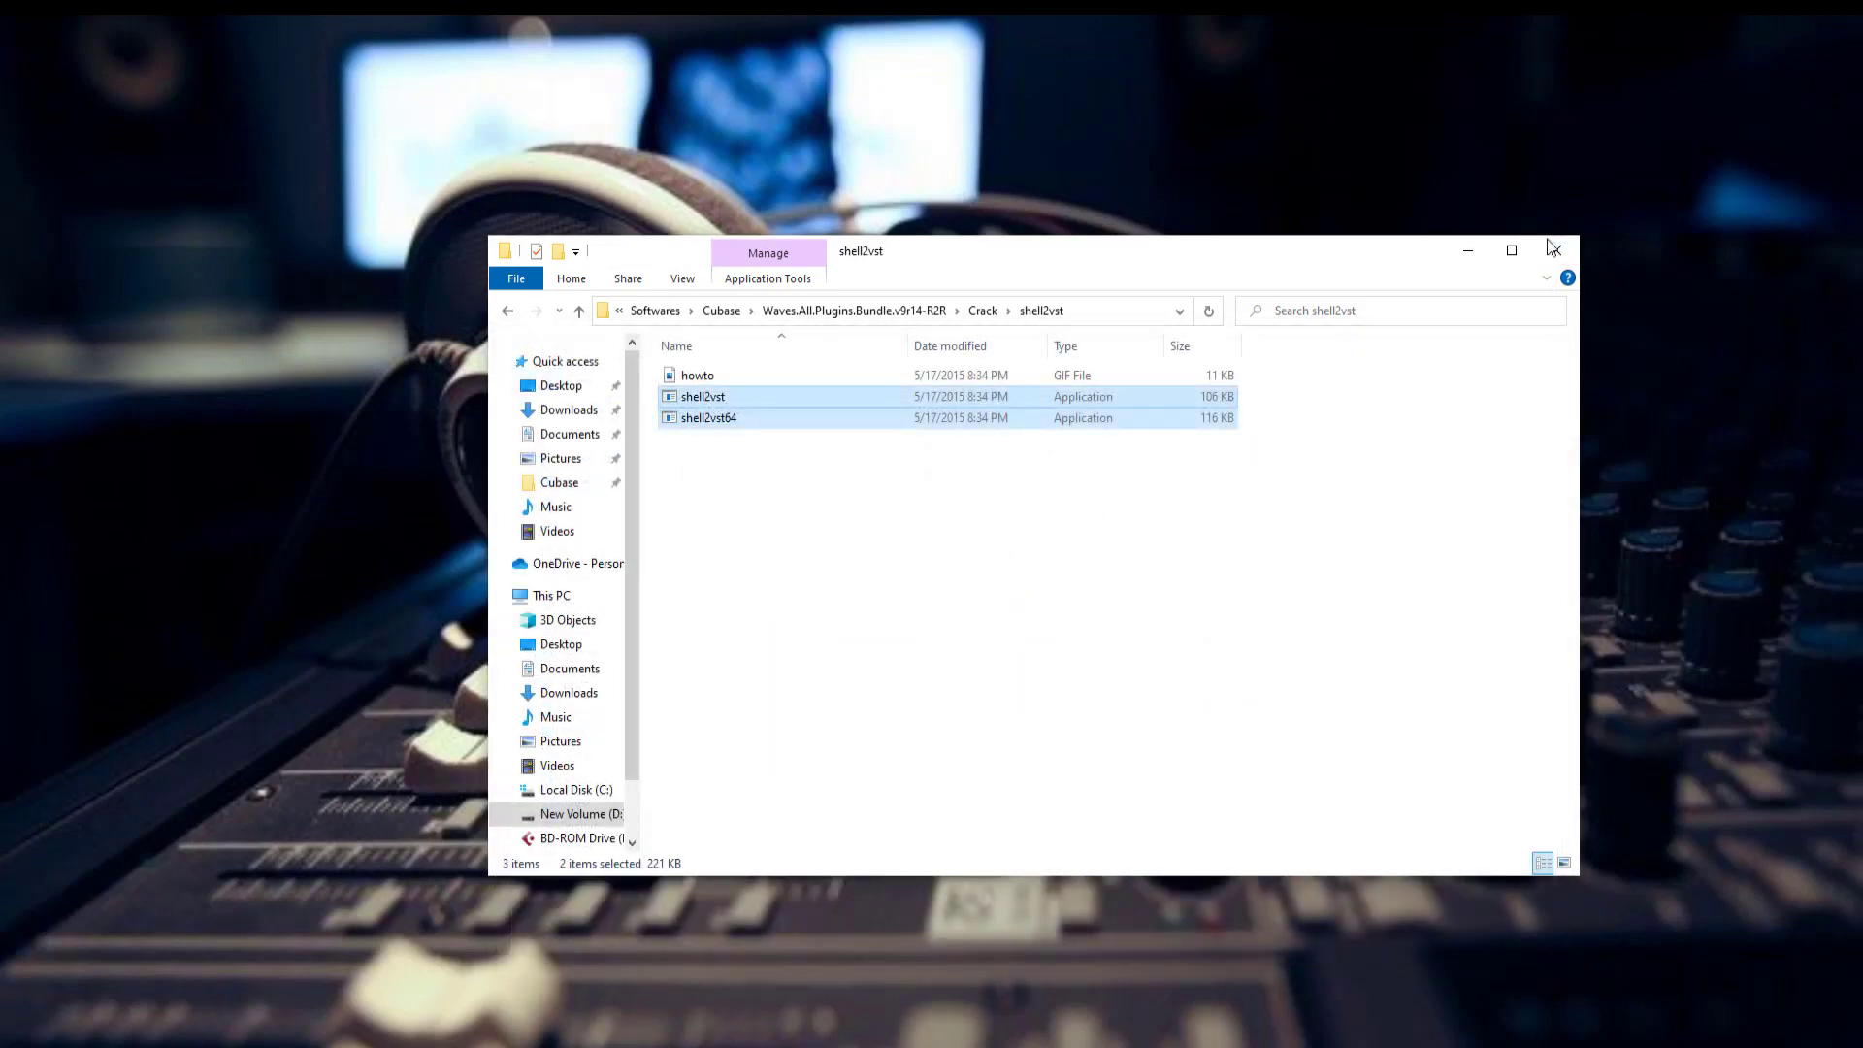
click(1556, 250)
right_click(862, 404)
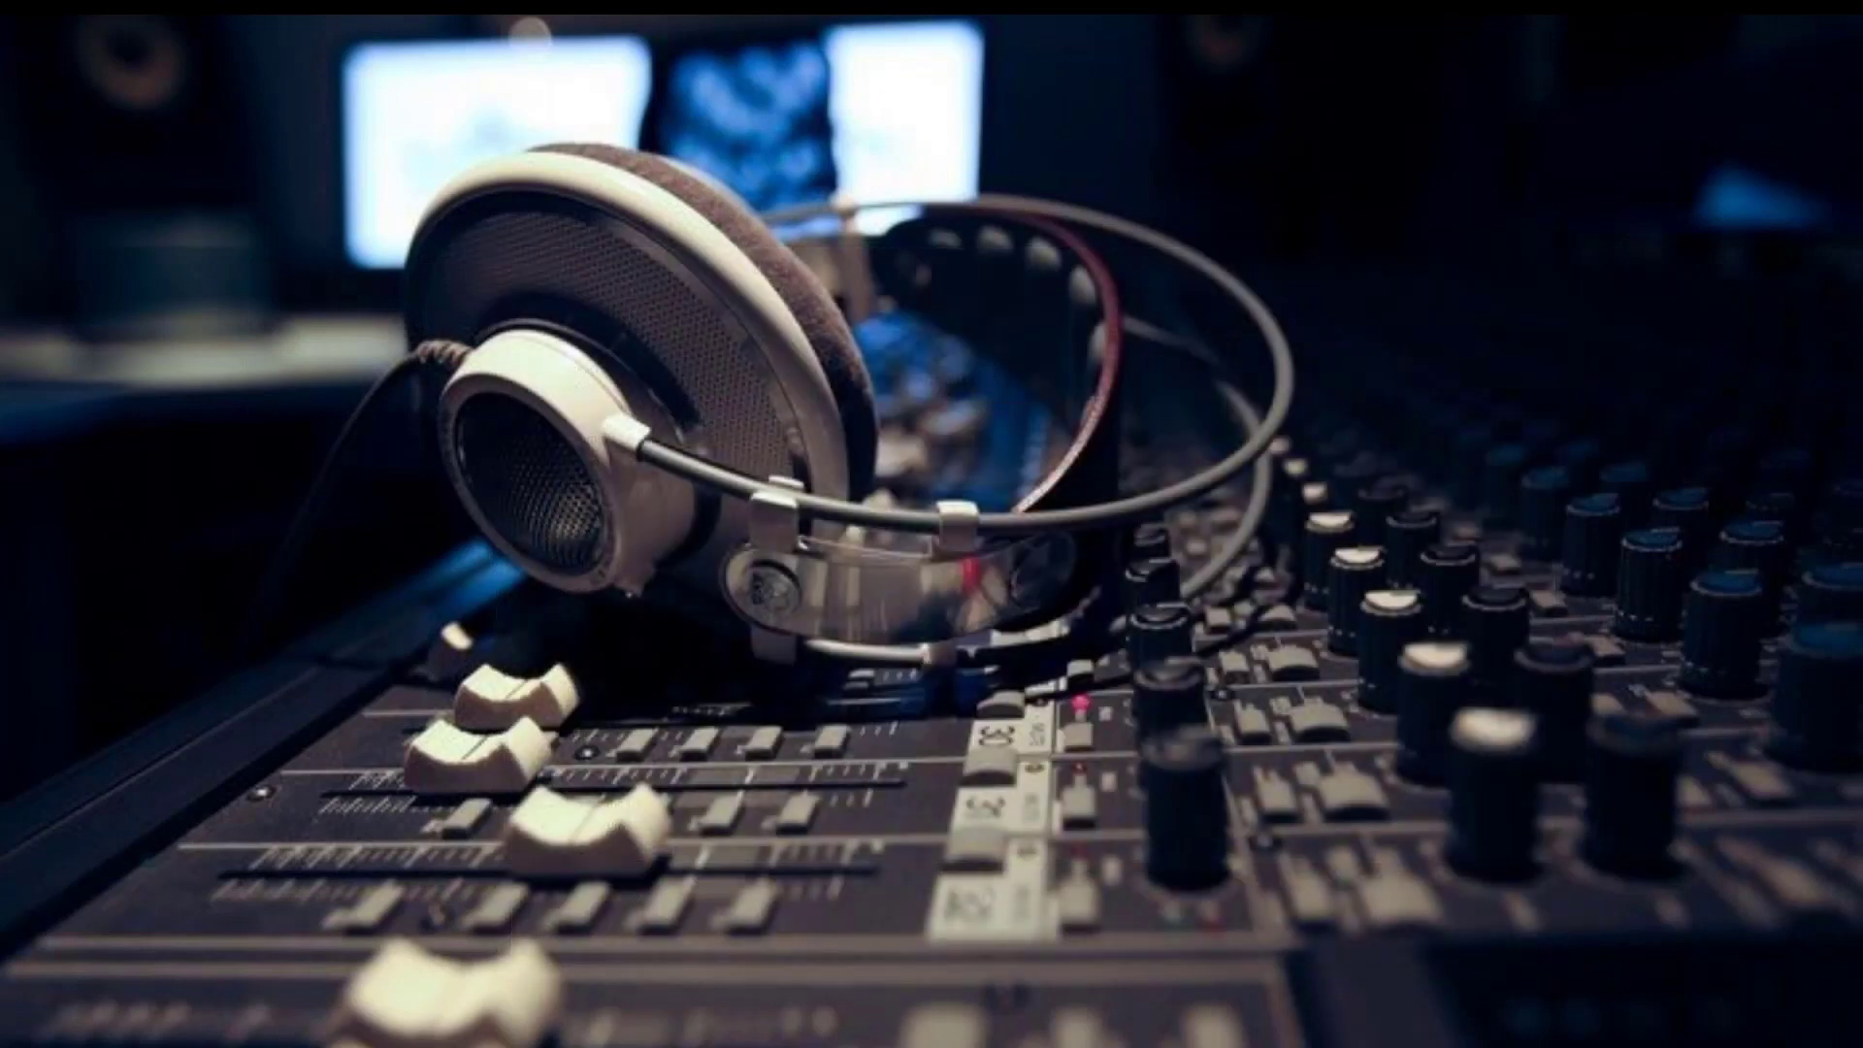
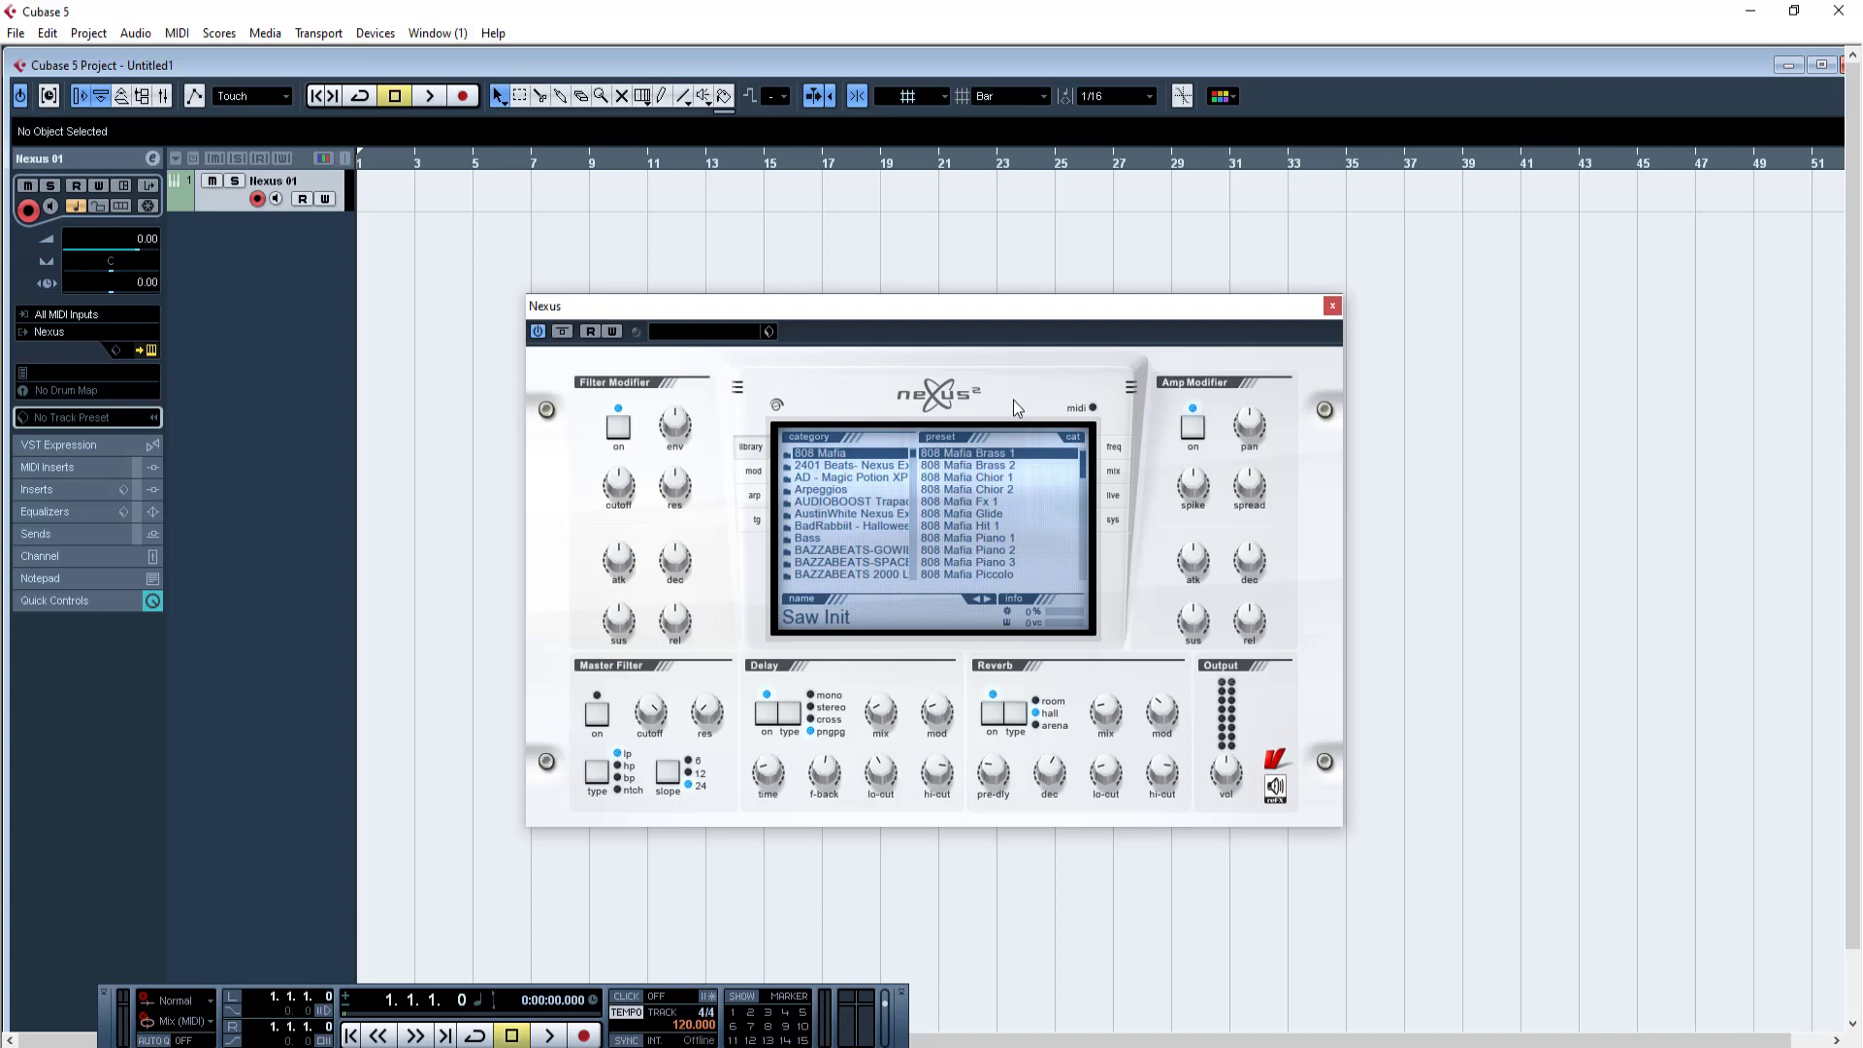
Browse the preset lists of several Nexus library categories, including XP Hard Core, and close the plug-in window
click(963, 466)
drag(1087, 474, 915, 524)
click(905, 501)
drag(1085, 468, 1075, 554)
click(878, 514)
drag(1085, 480, 1084, 565)
click(881, 466)
drag(1085, 456, 1067, 567)
scroll(883, 524, down, 5)
click(882, 517)
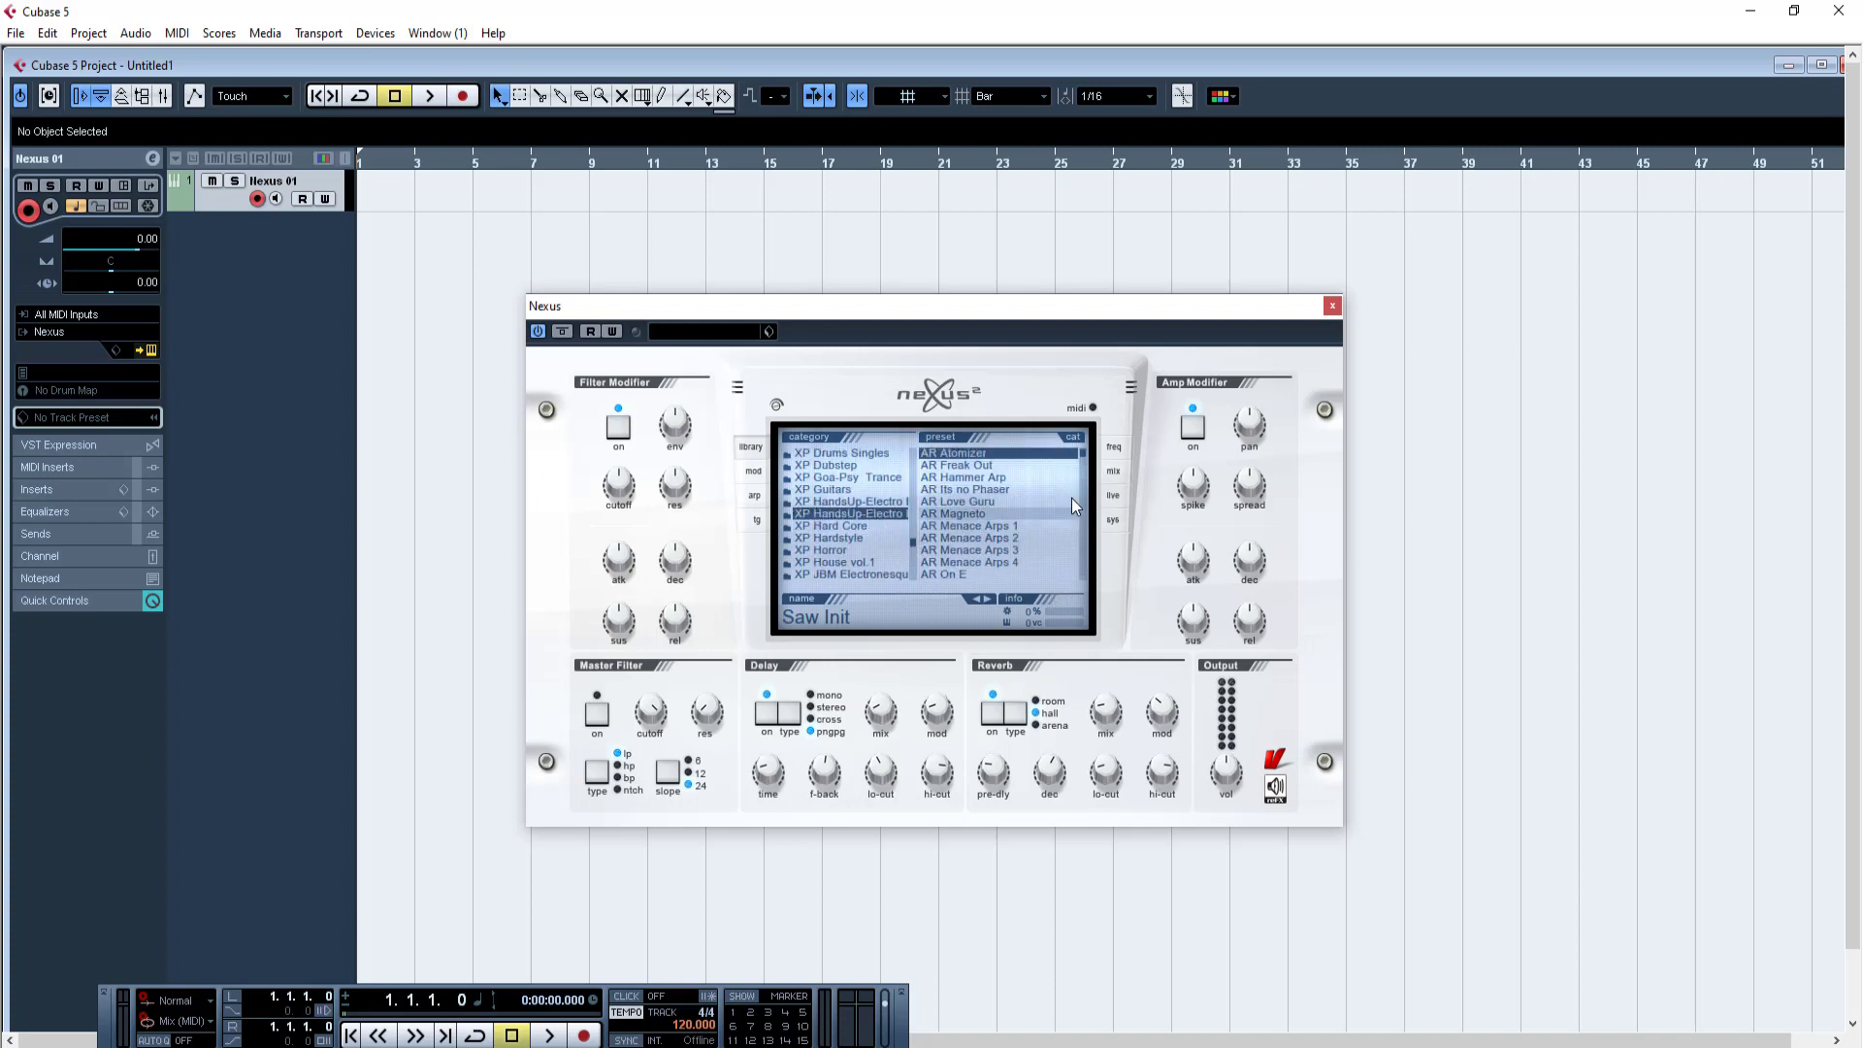
drag(1085, 453, 1079, 572)
click(881, 525)
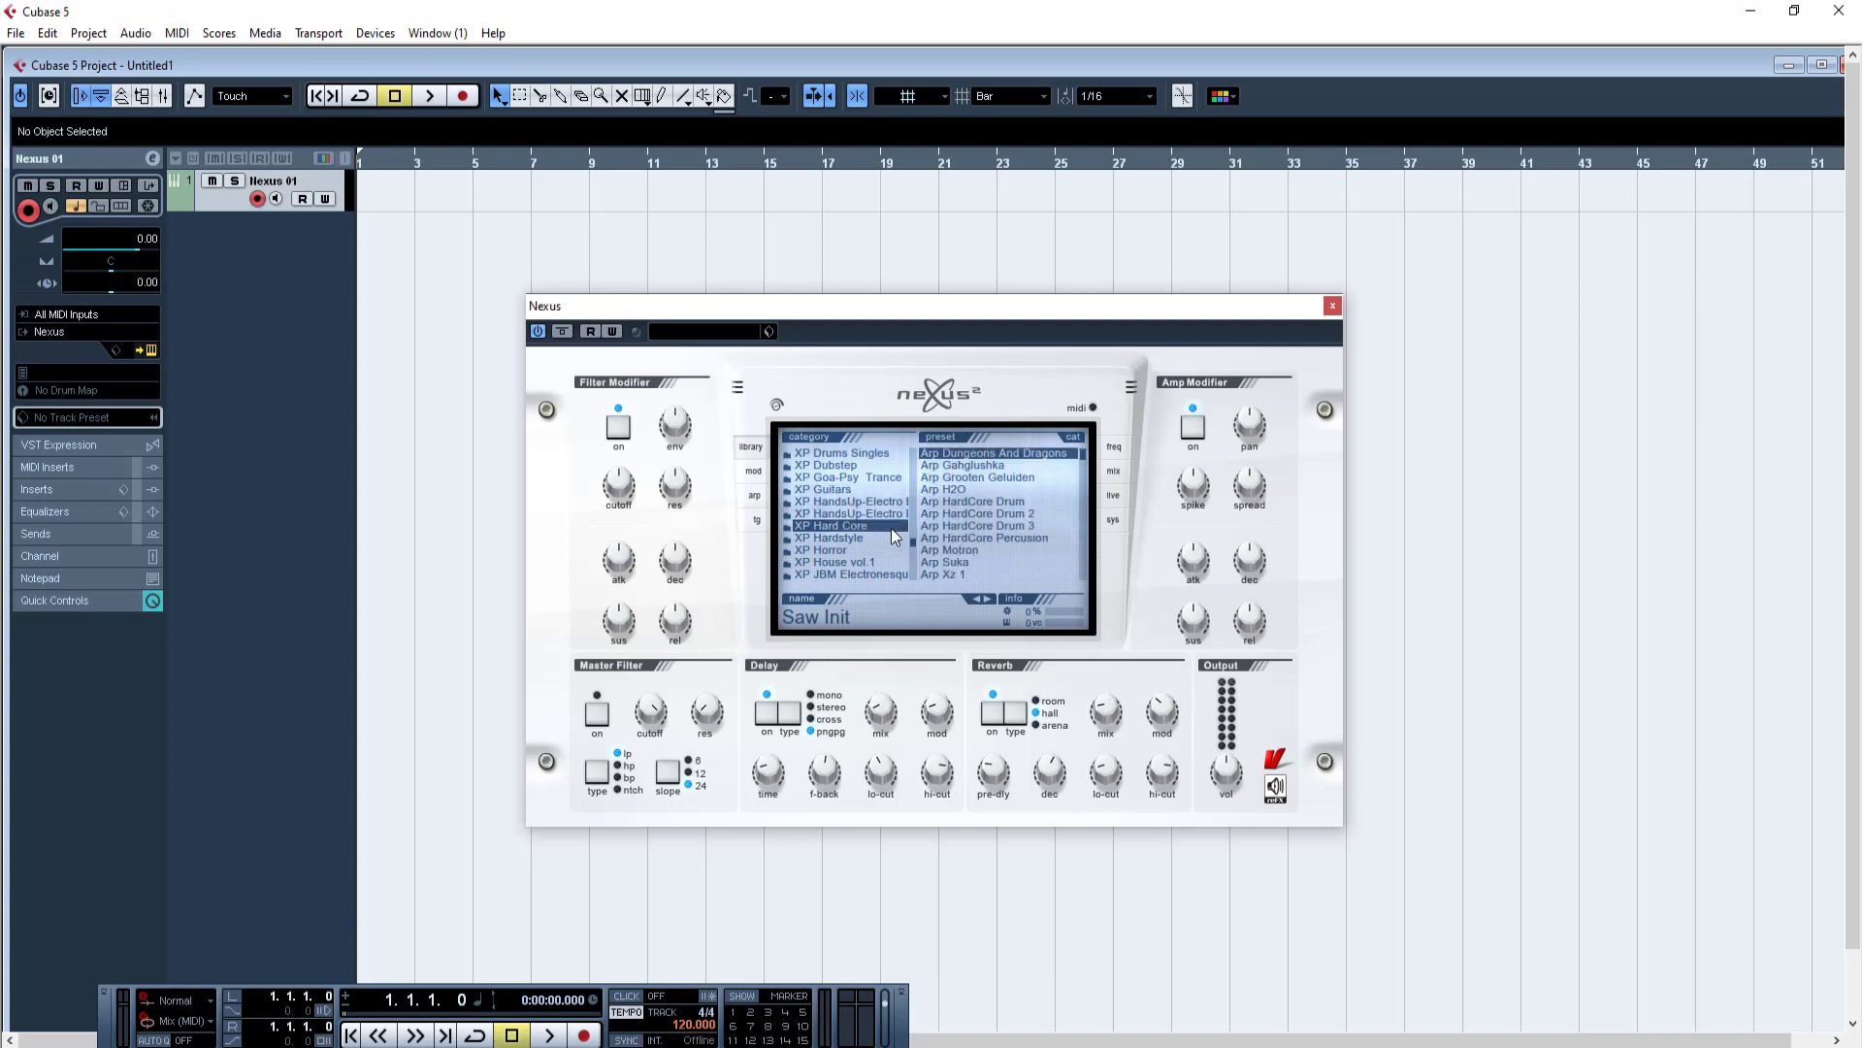
click(1332, 307)
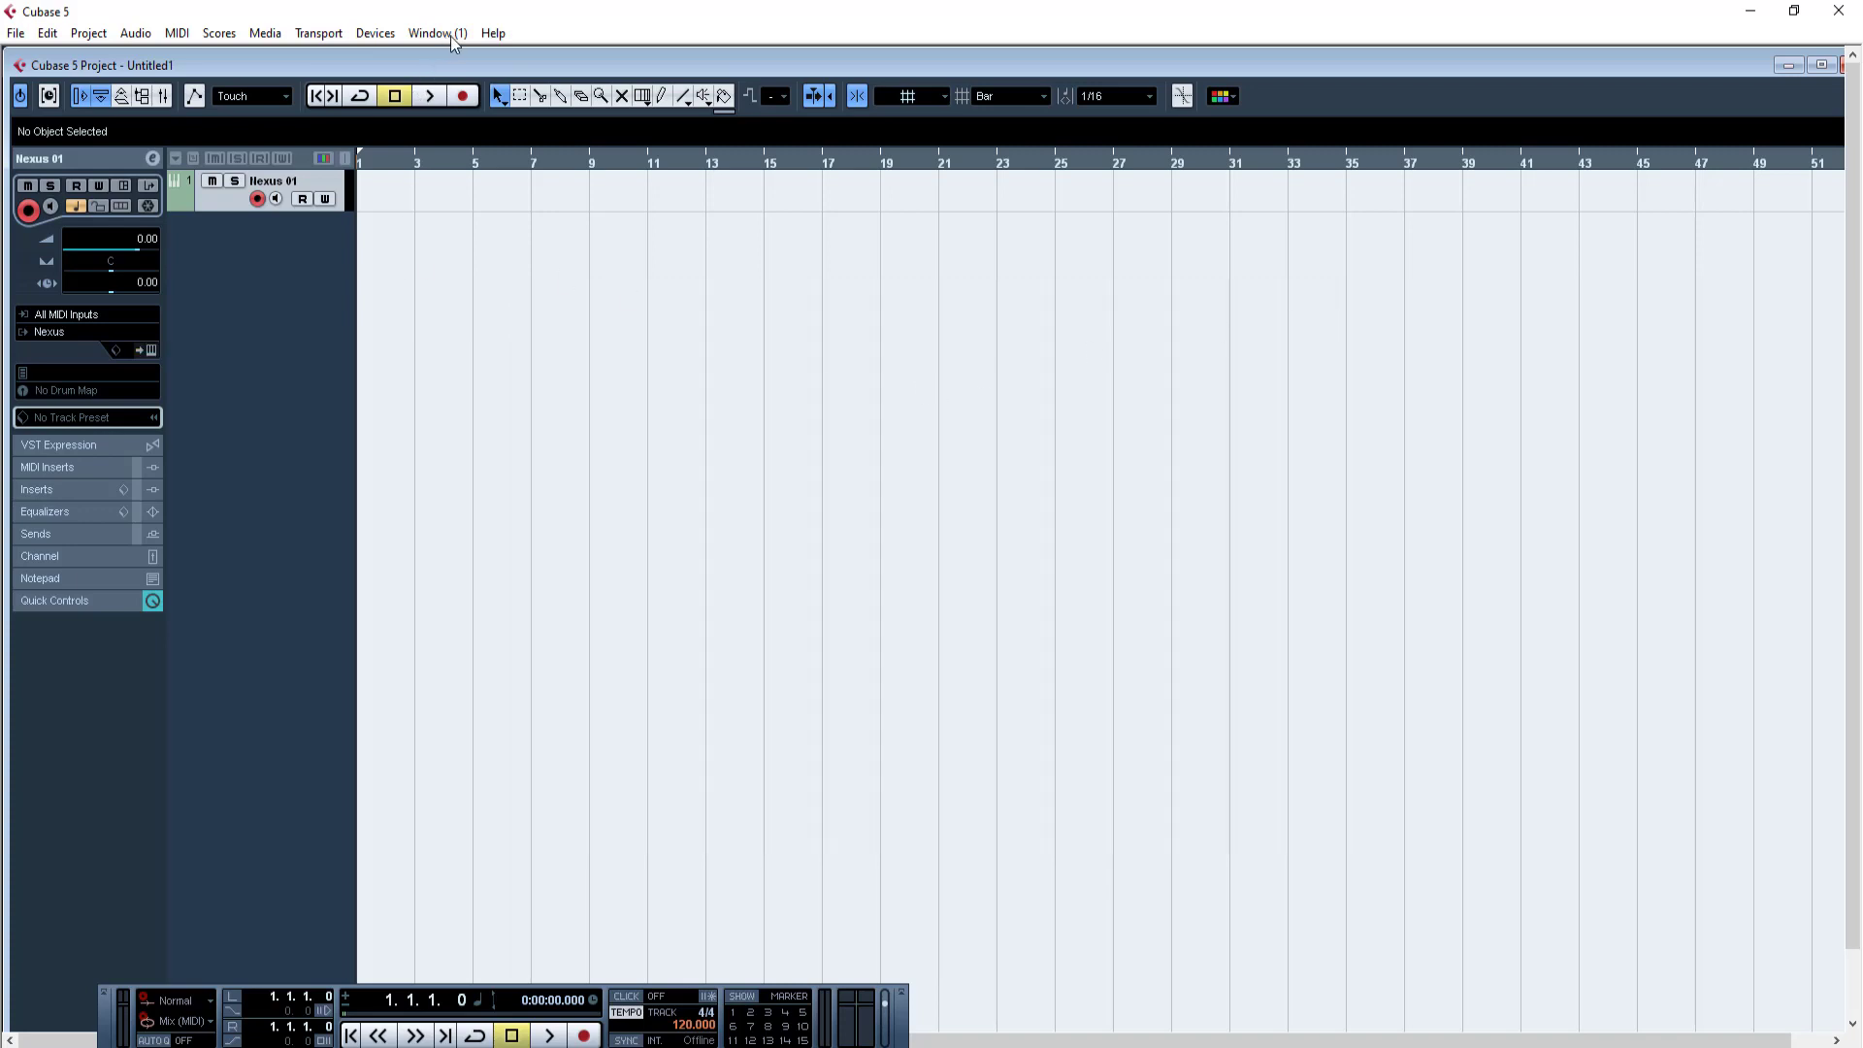
Open Cubase's Plug-in Information and display the VST 2.x plug-in paths
click(376, 33)
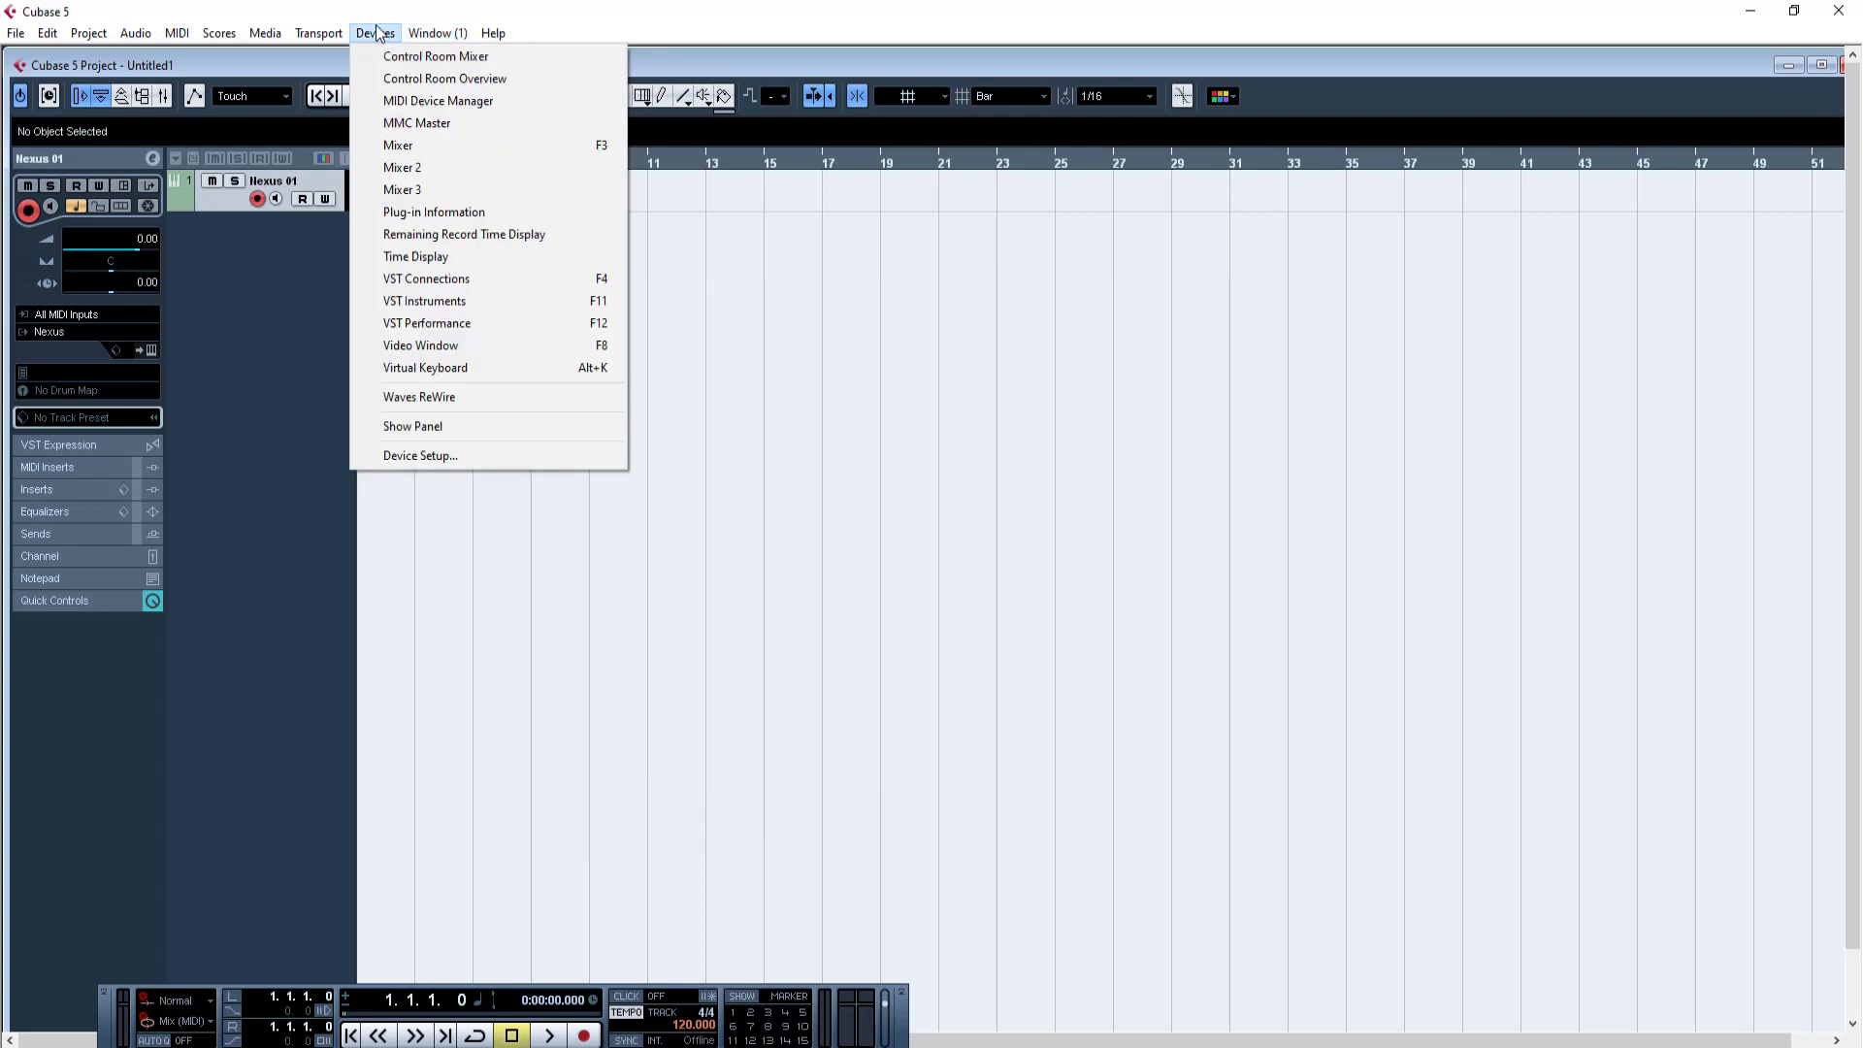
click(406, 216)
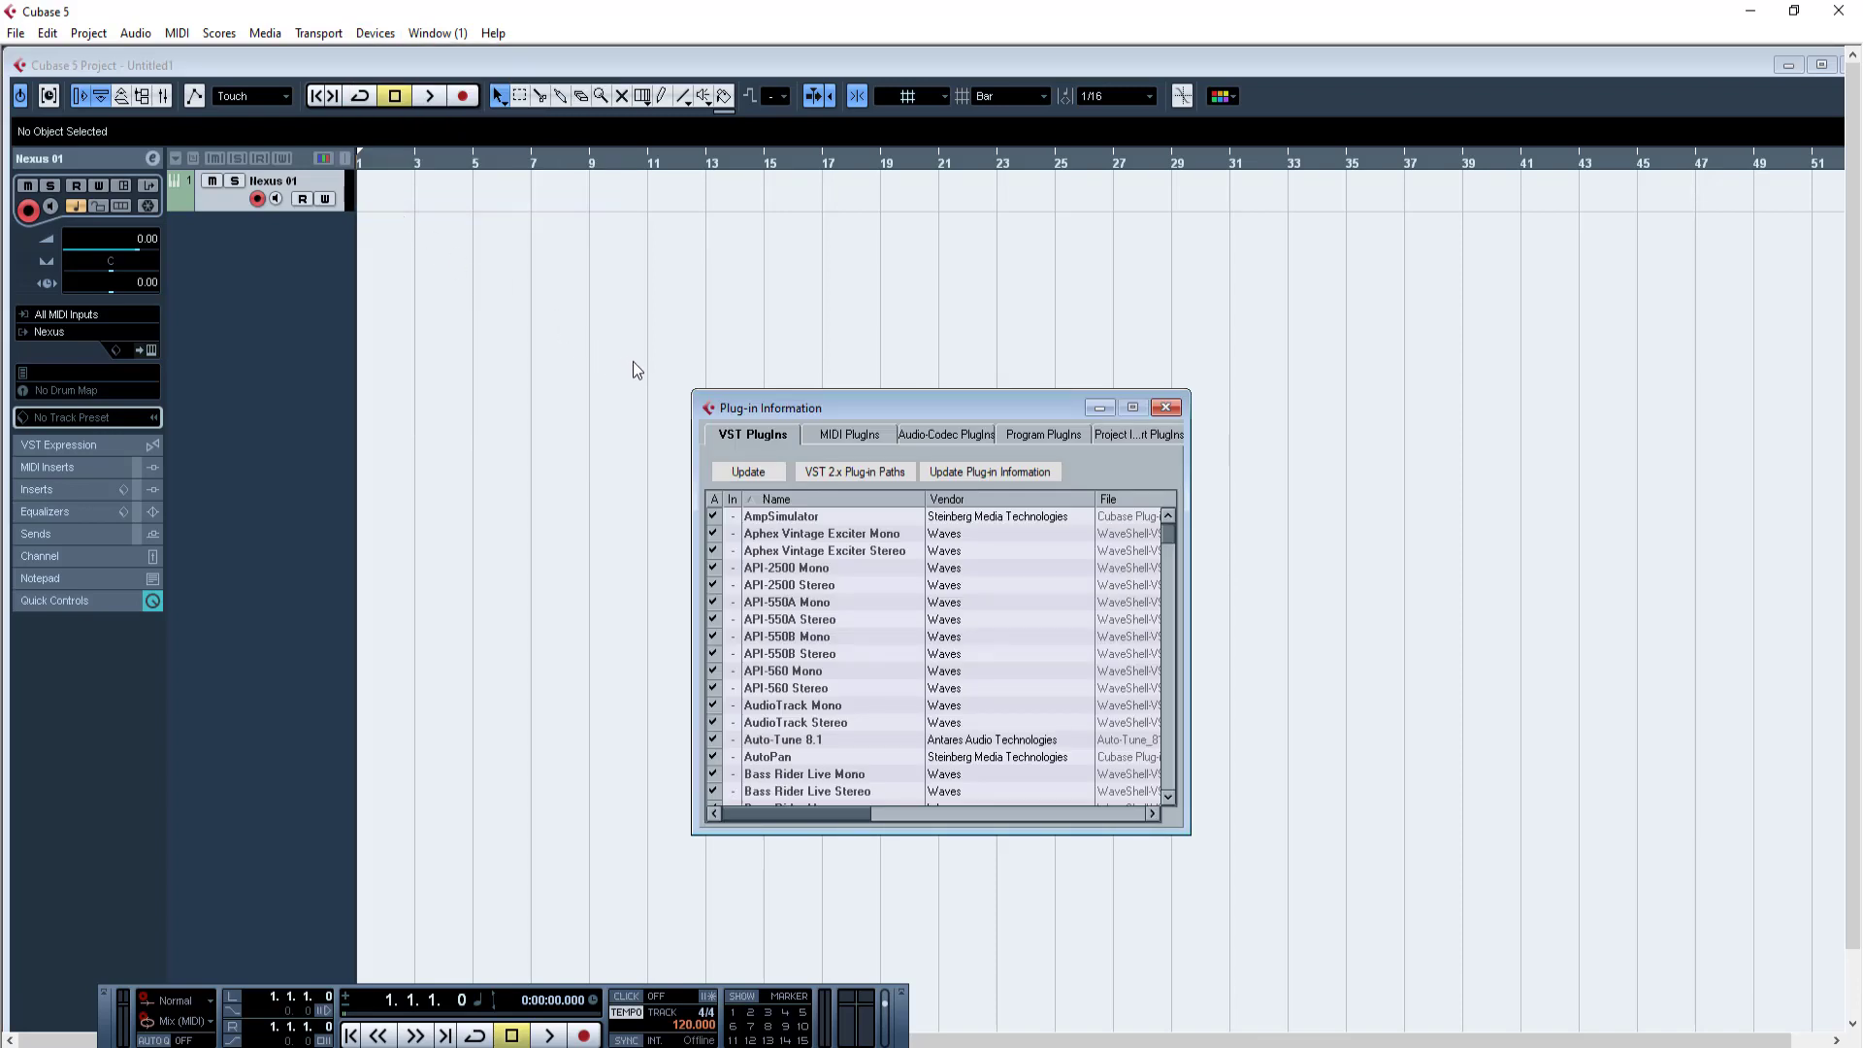
drag(945, 404, 1021, 404)
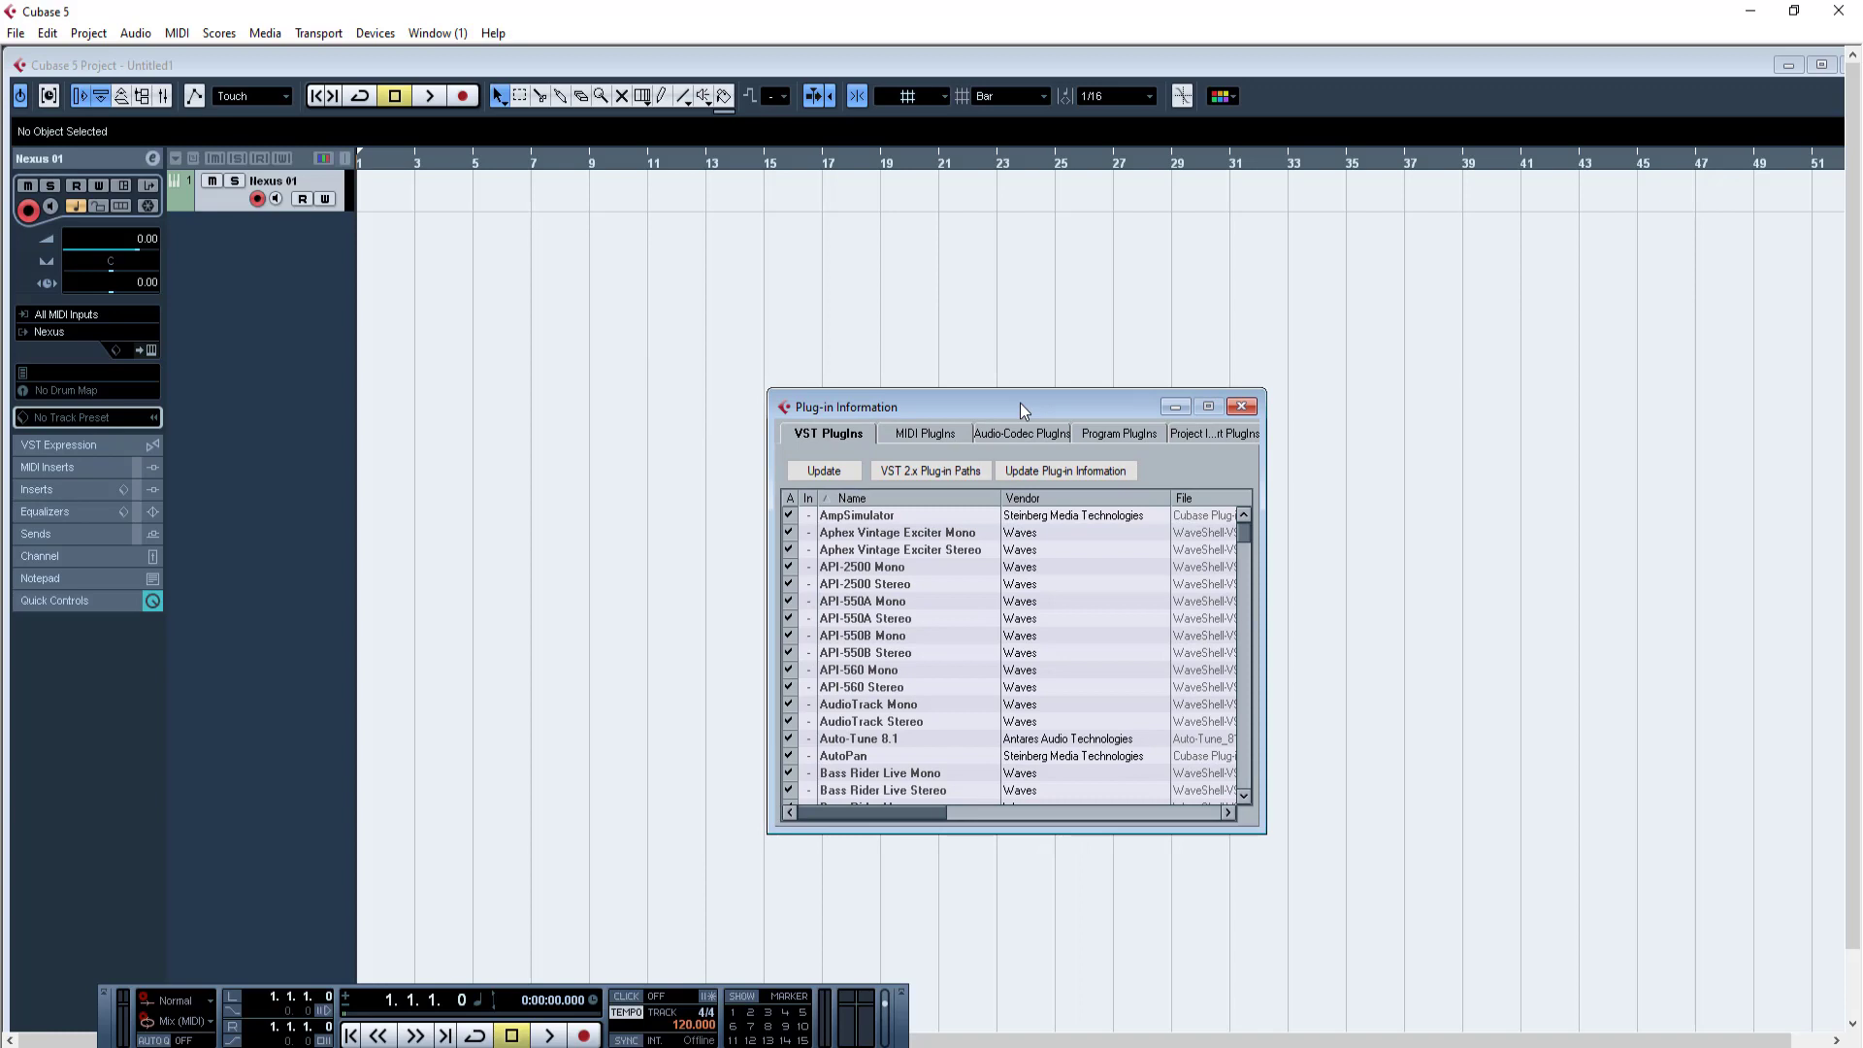
click(932, 479)
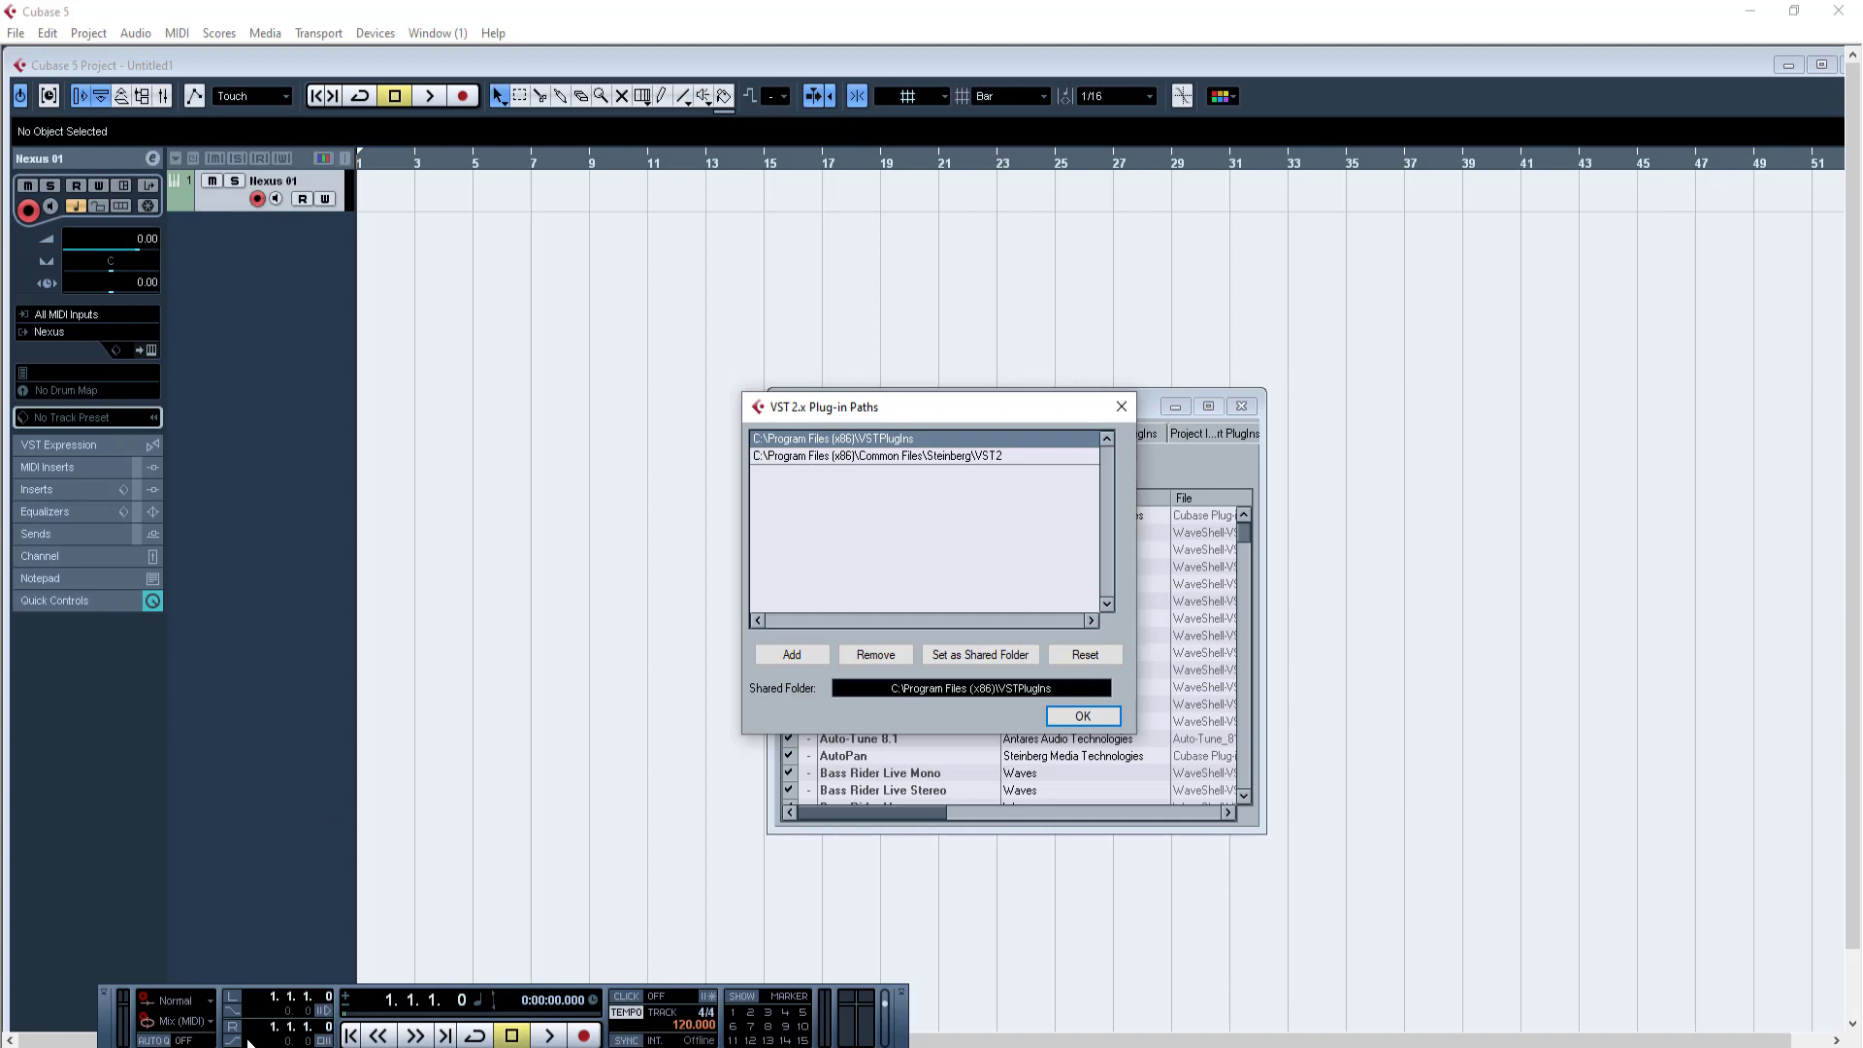
Open the folder c:\Program Files (x86)\VSTPlugIns through Windows Run, check Nexus.dll in it and close the folder
key(super+r)
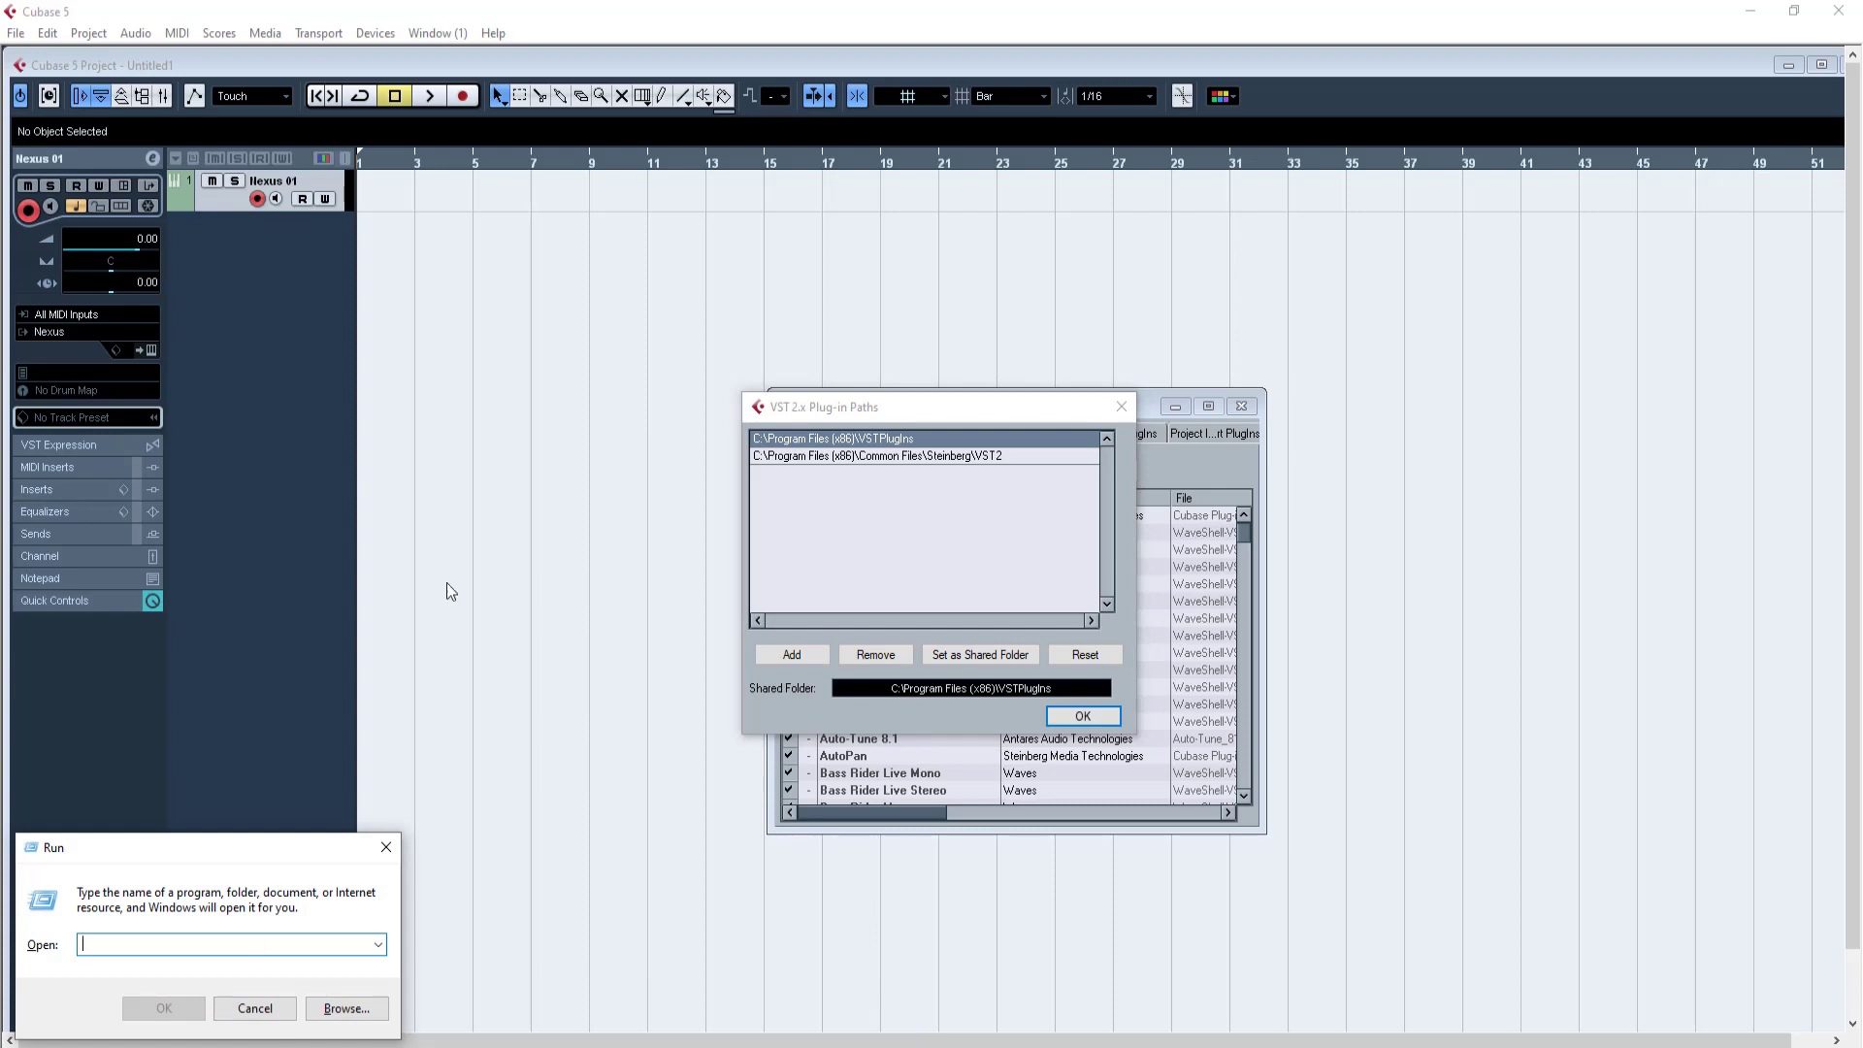
text(c)
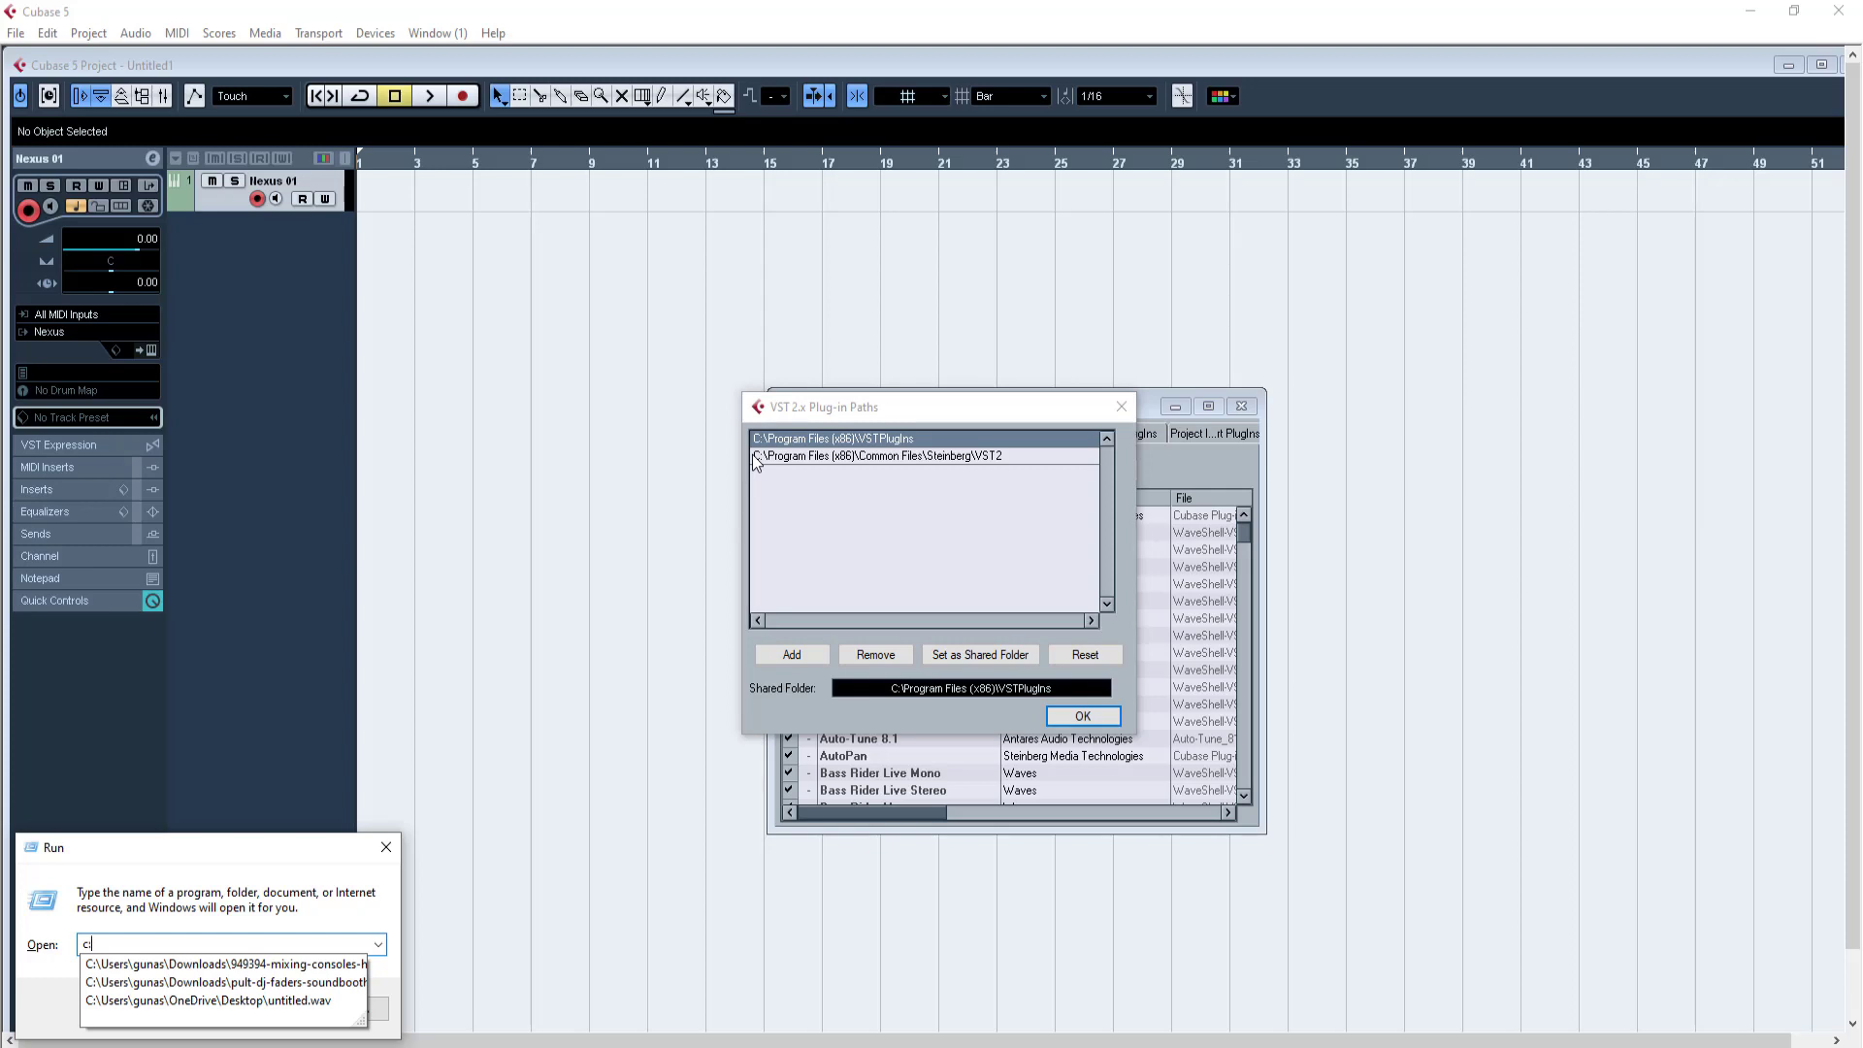
text(:\pr)
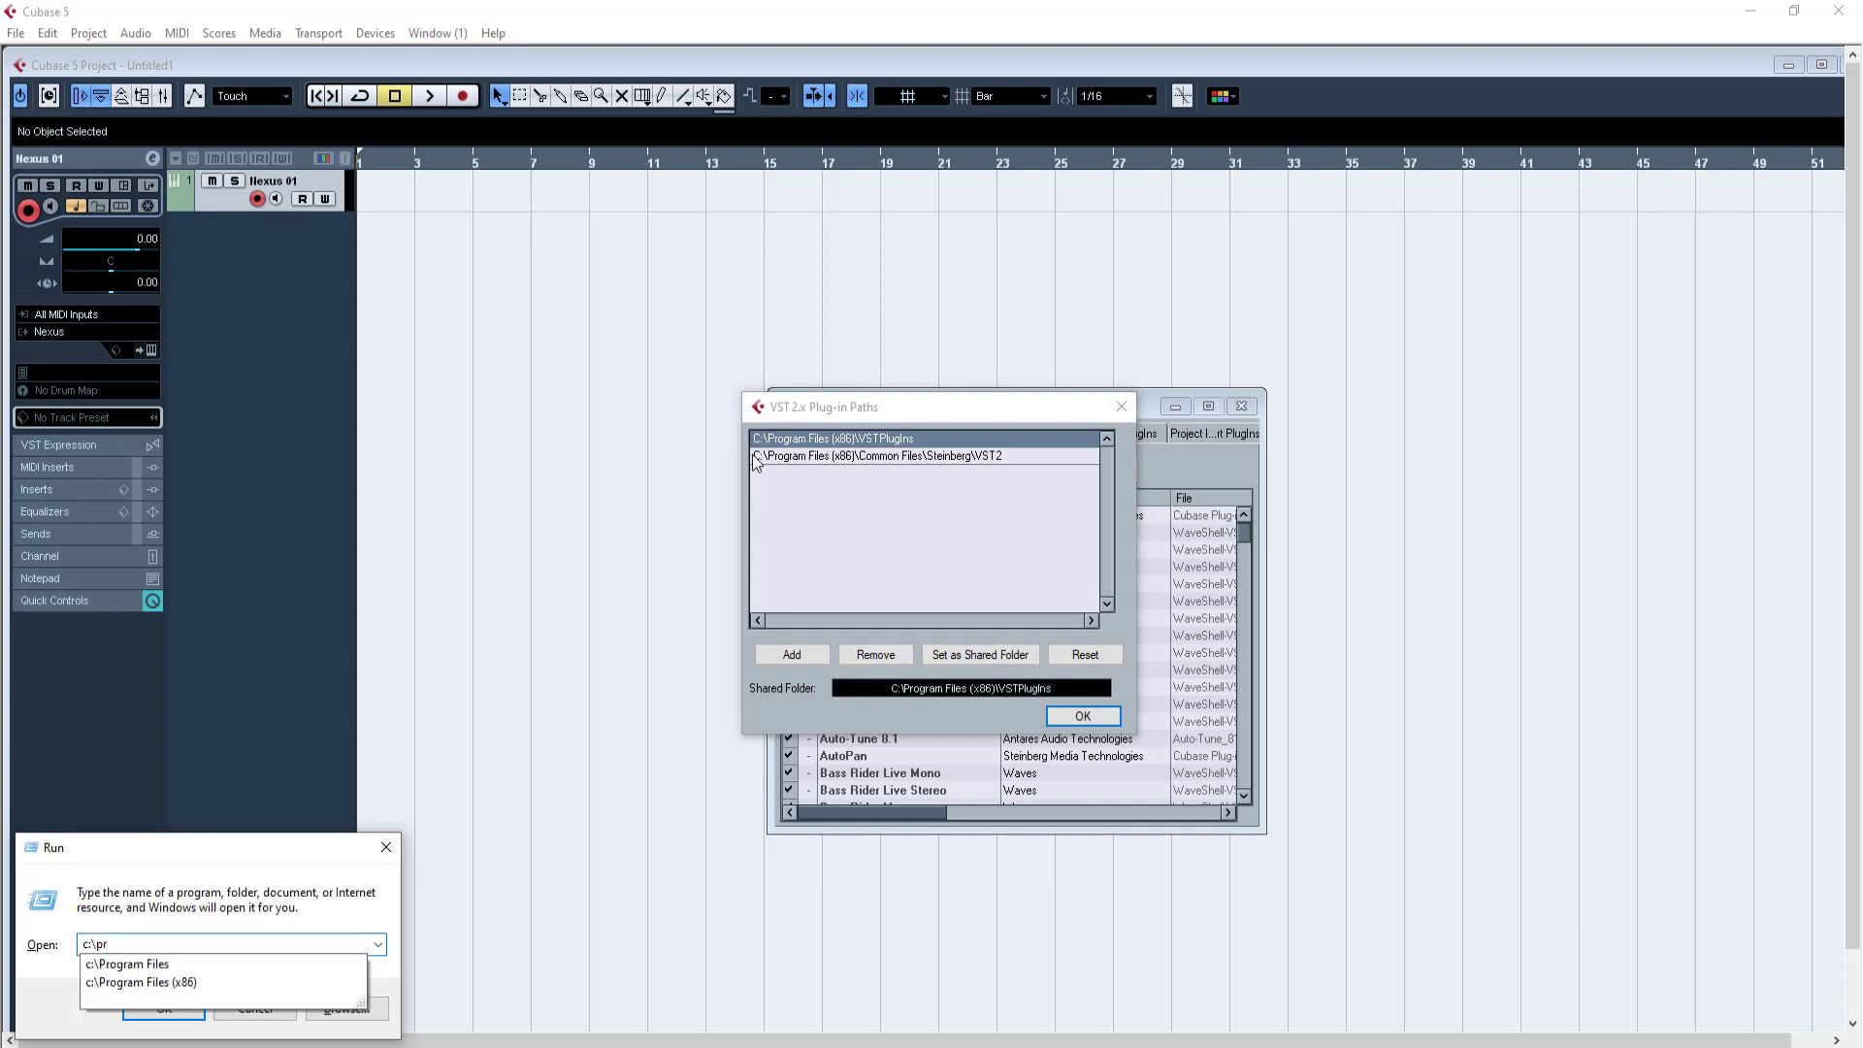
key(Down)
key(Down)
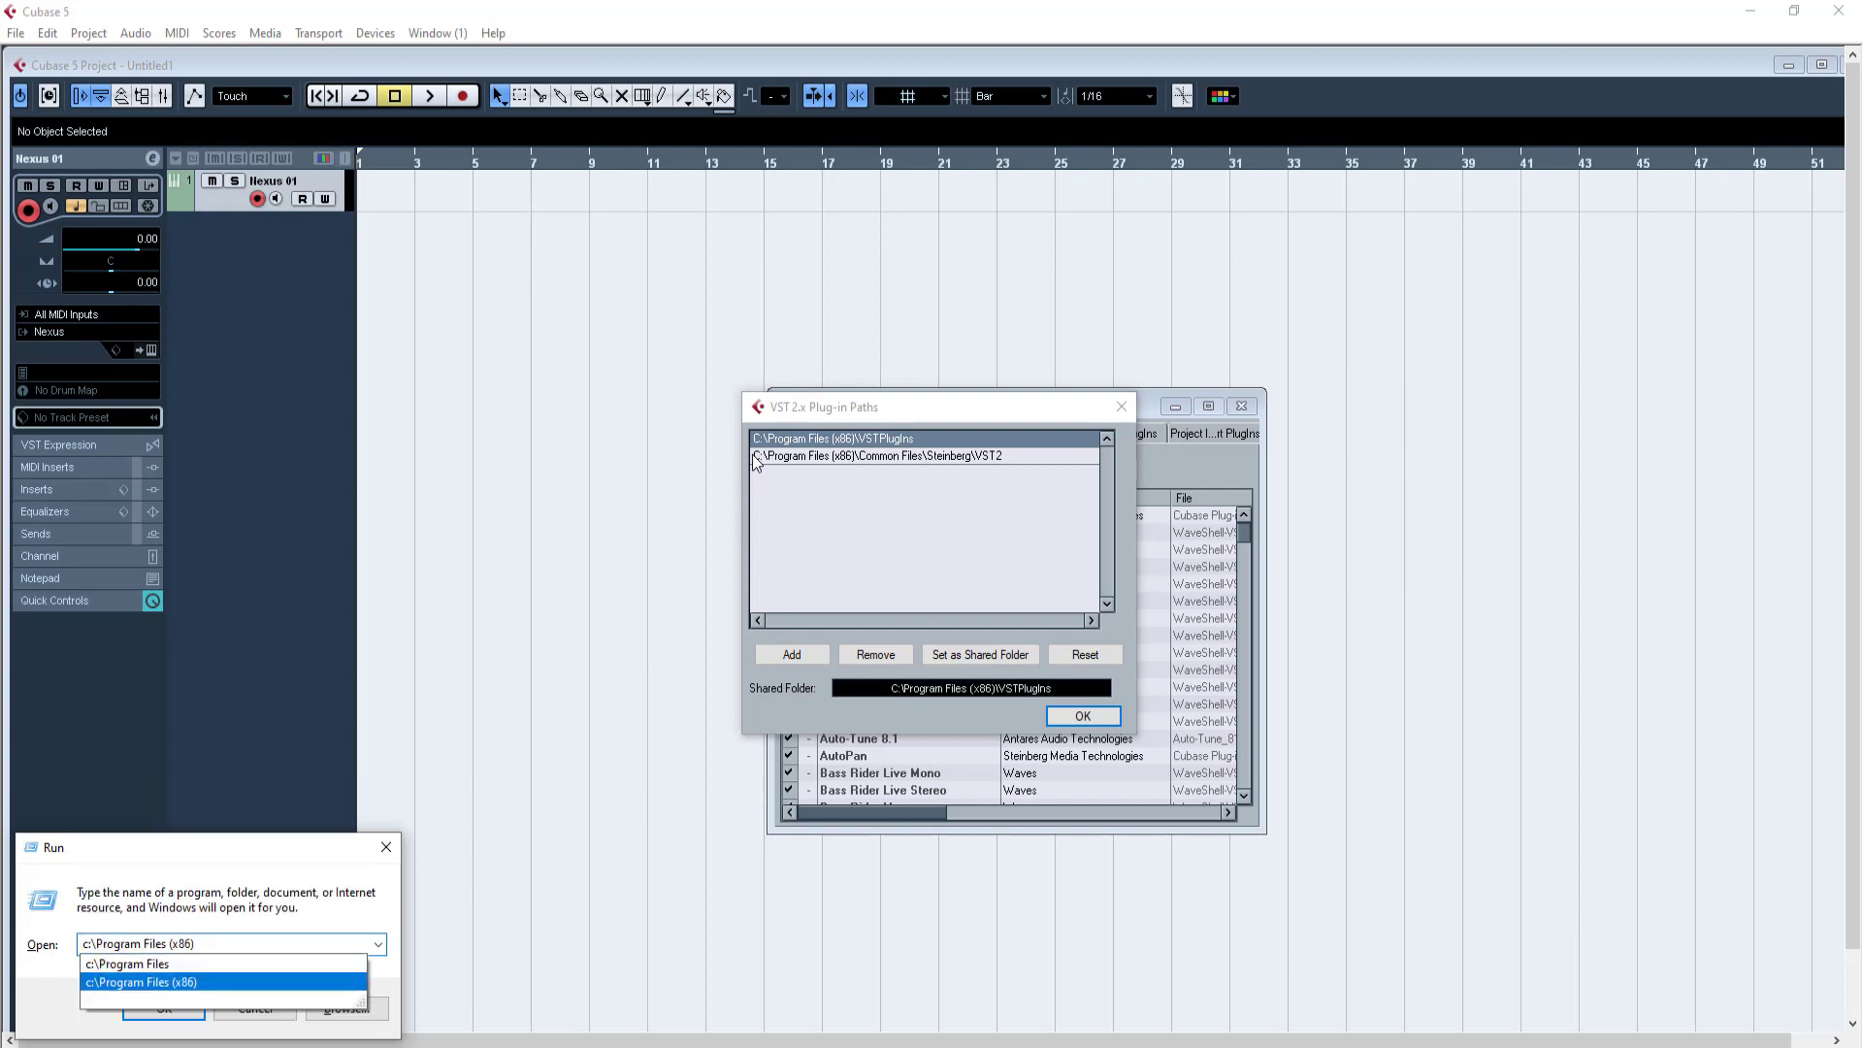
text(\)
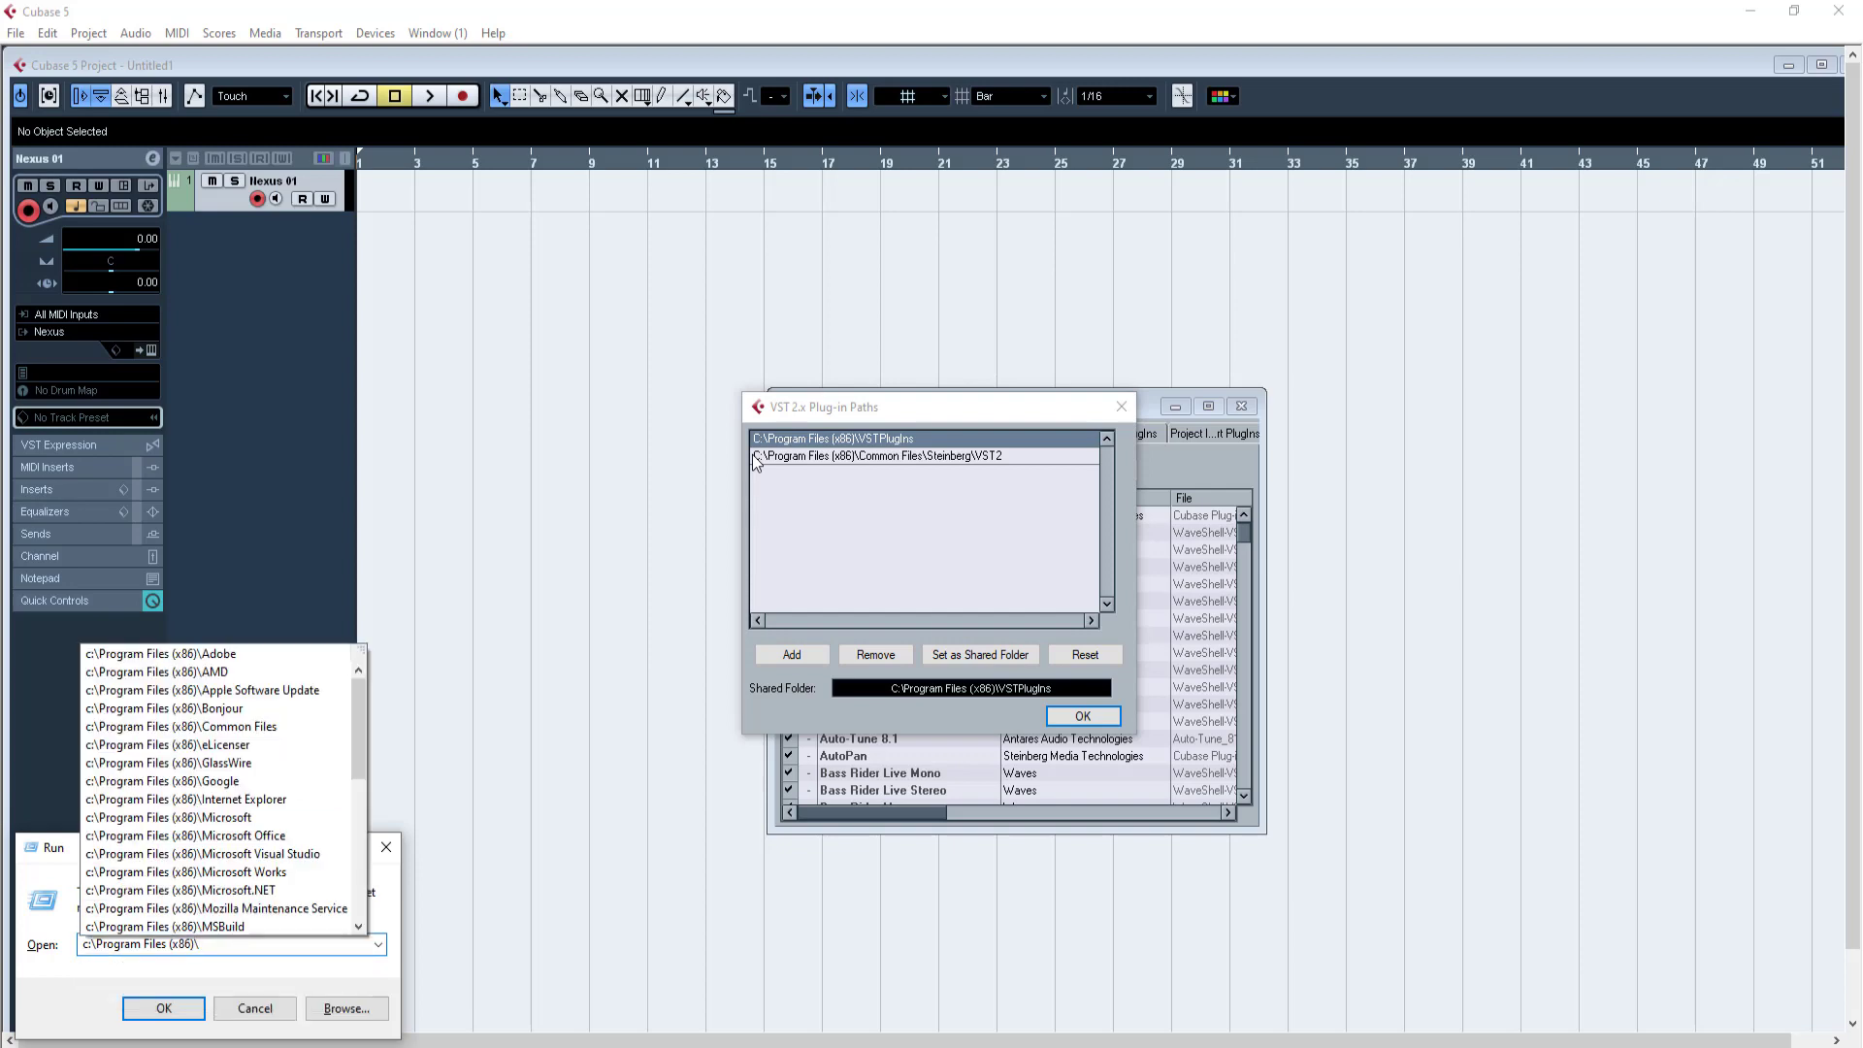
text(v)
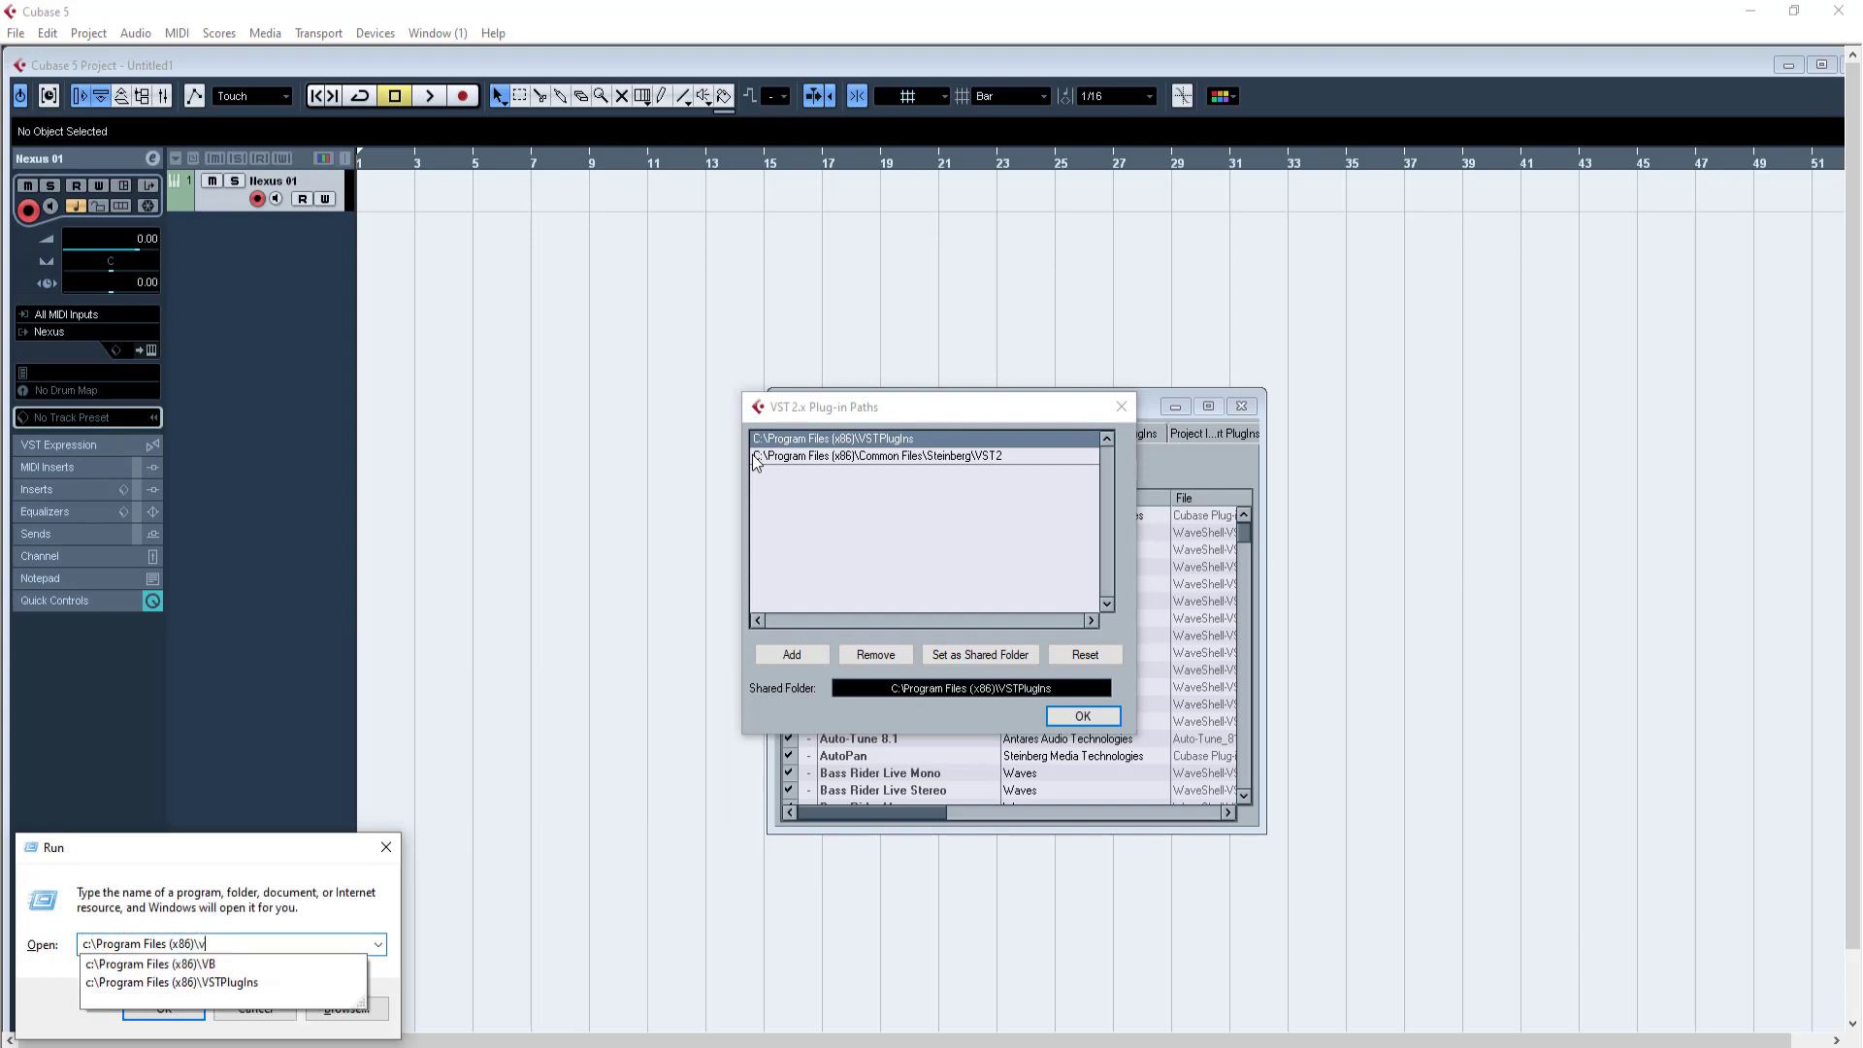
key(Down)
key(Down)
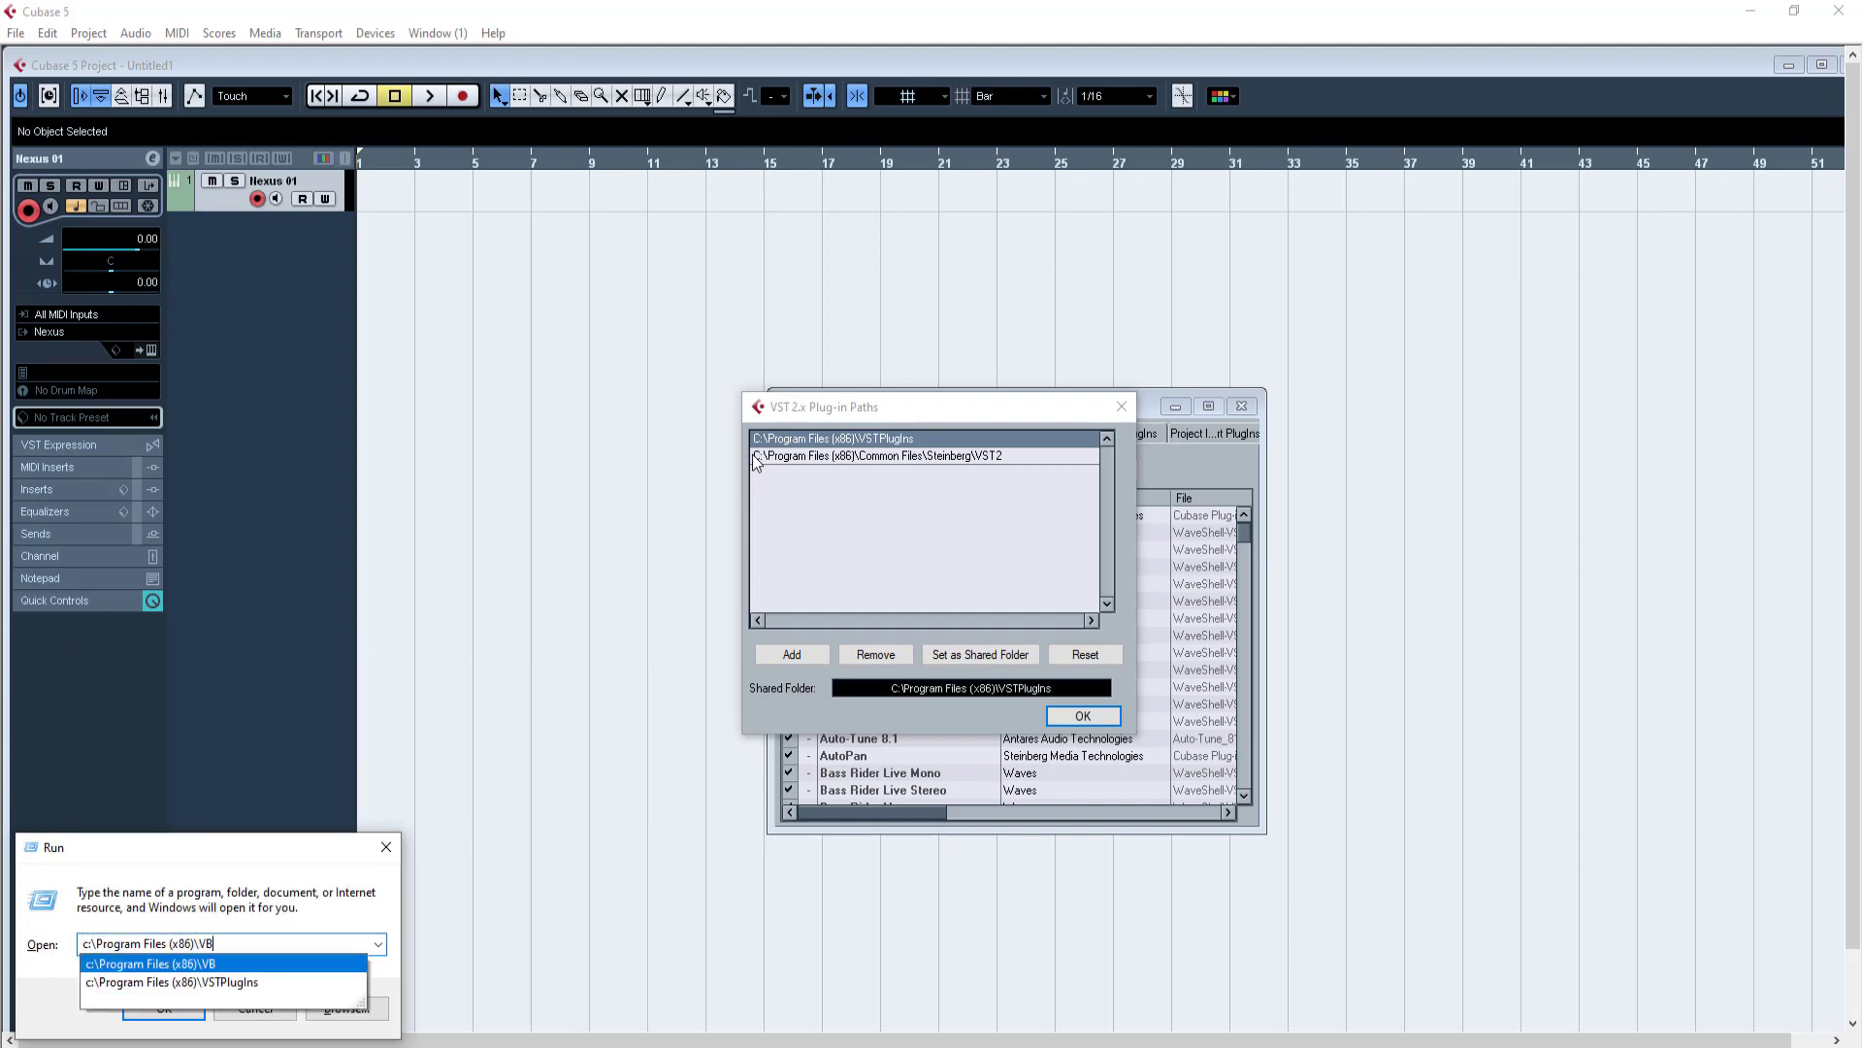
key(Return)
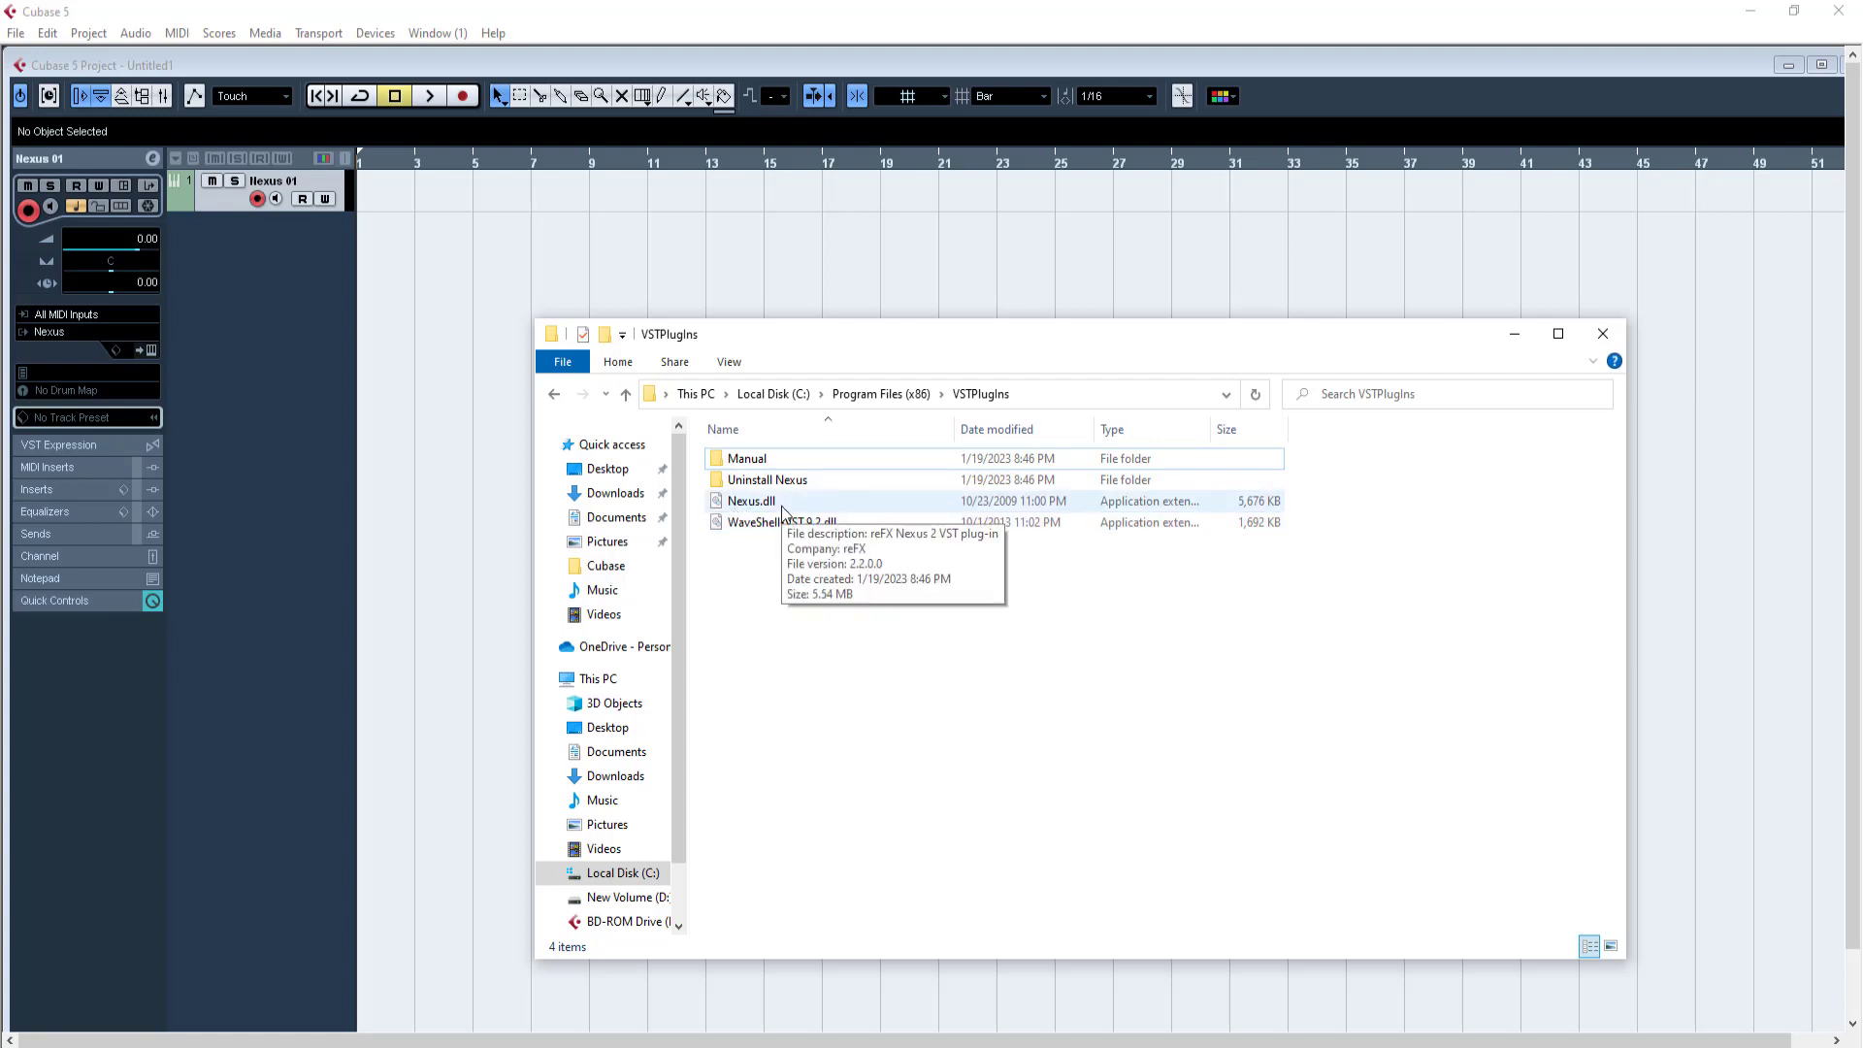
click(719, 507)
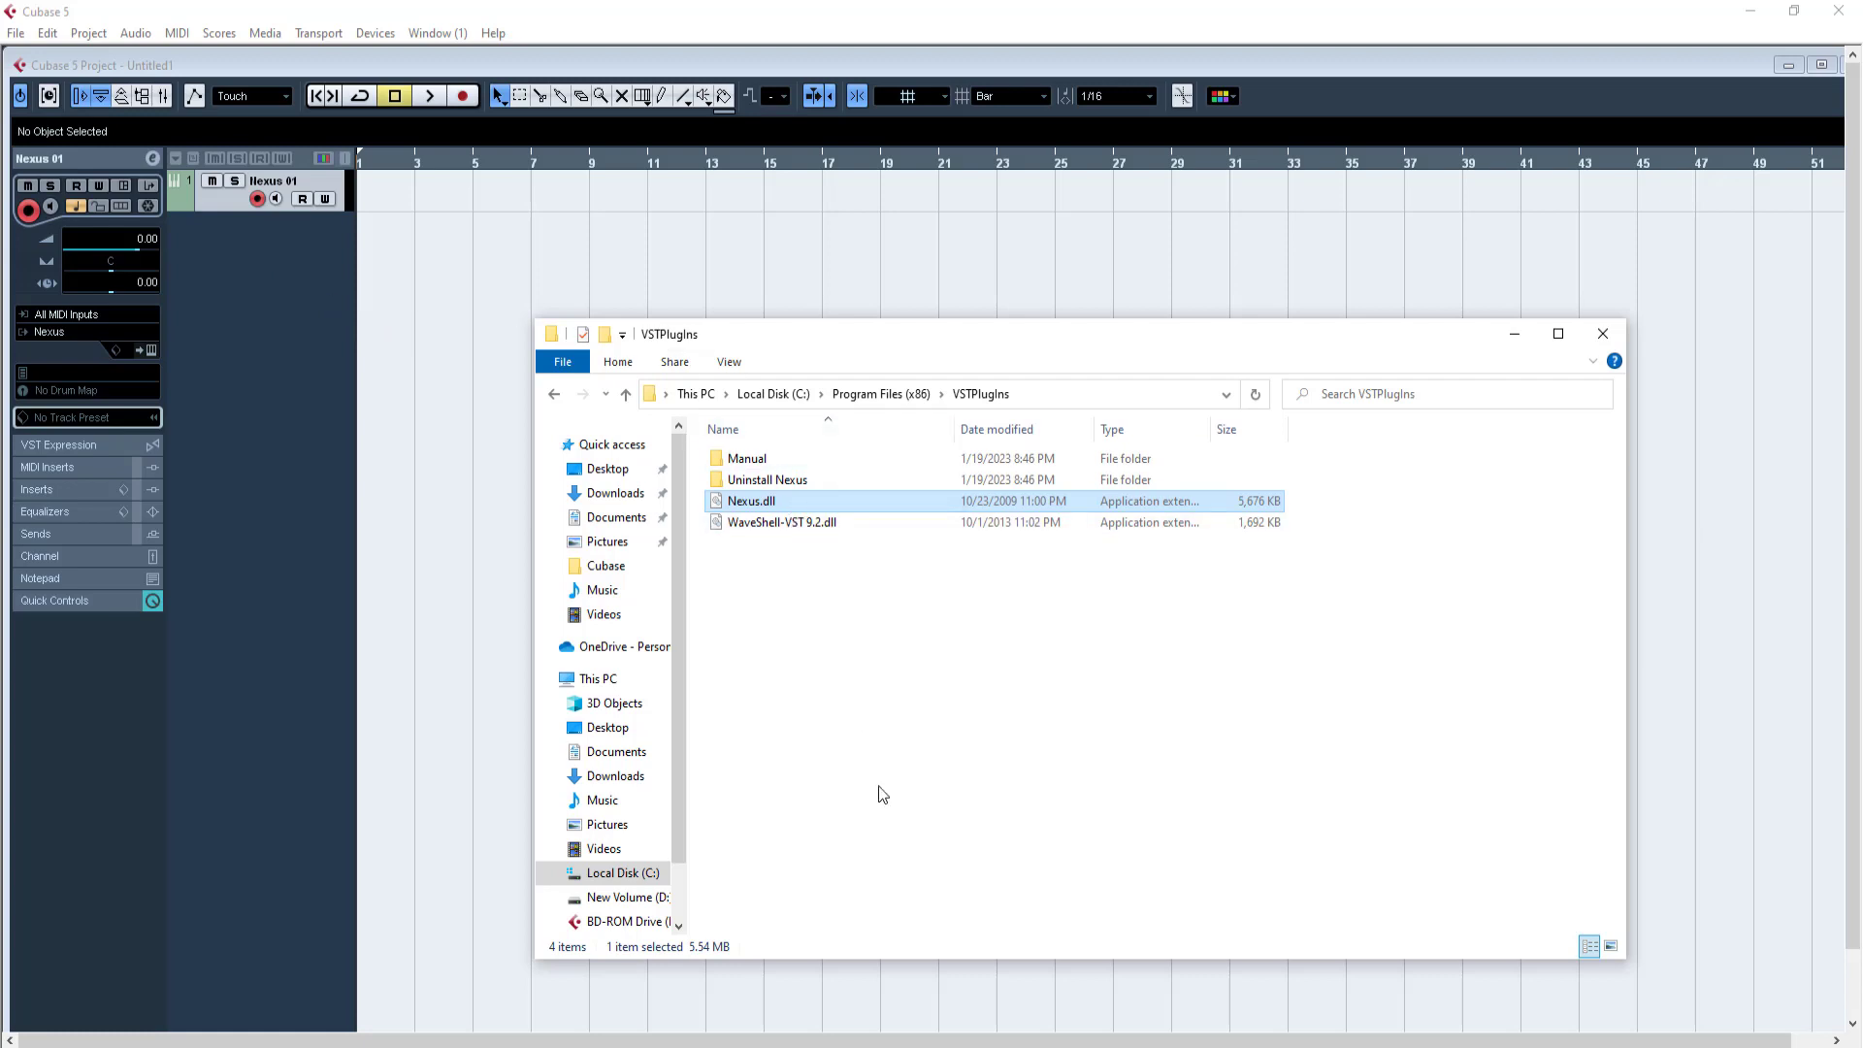
click(1602, 336)
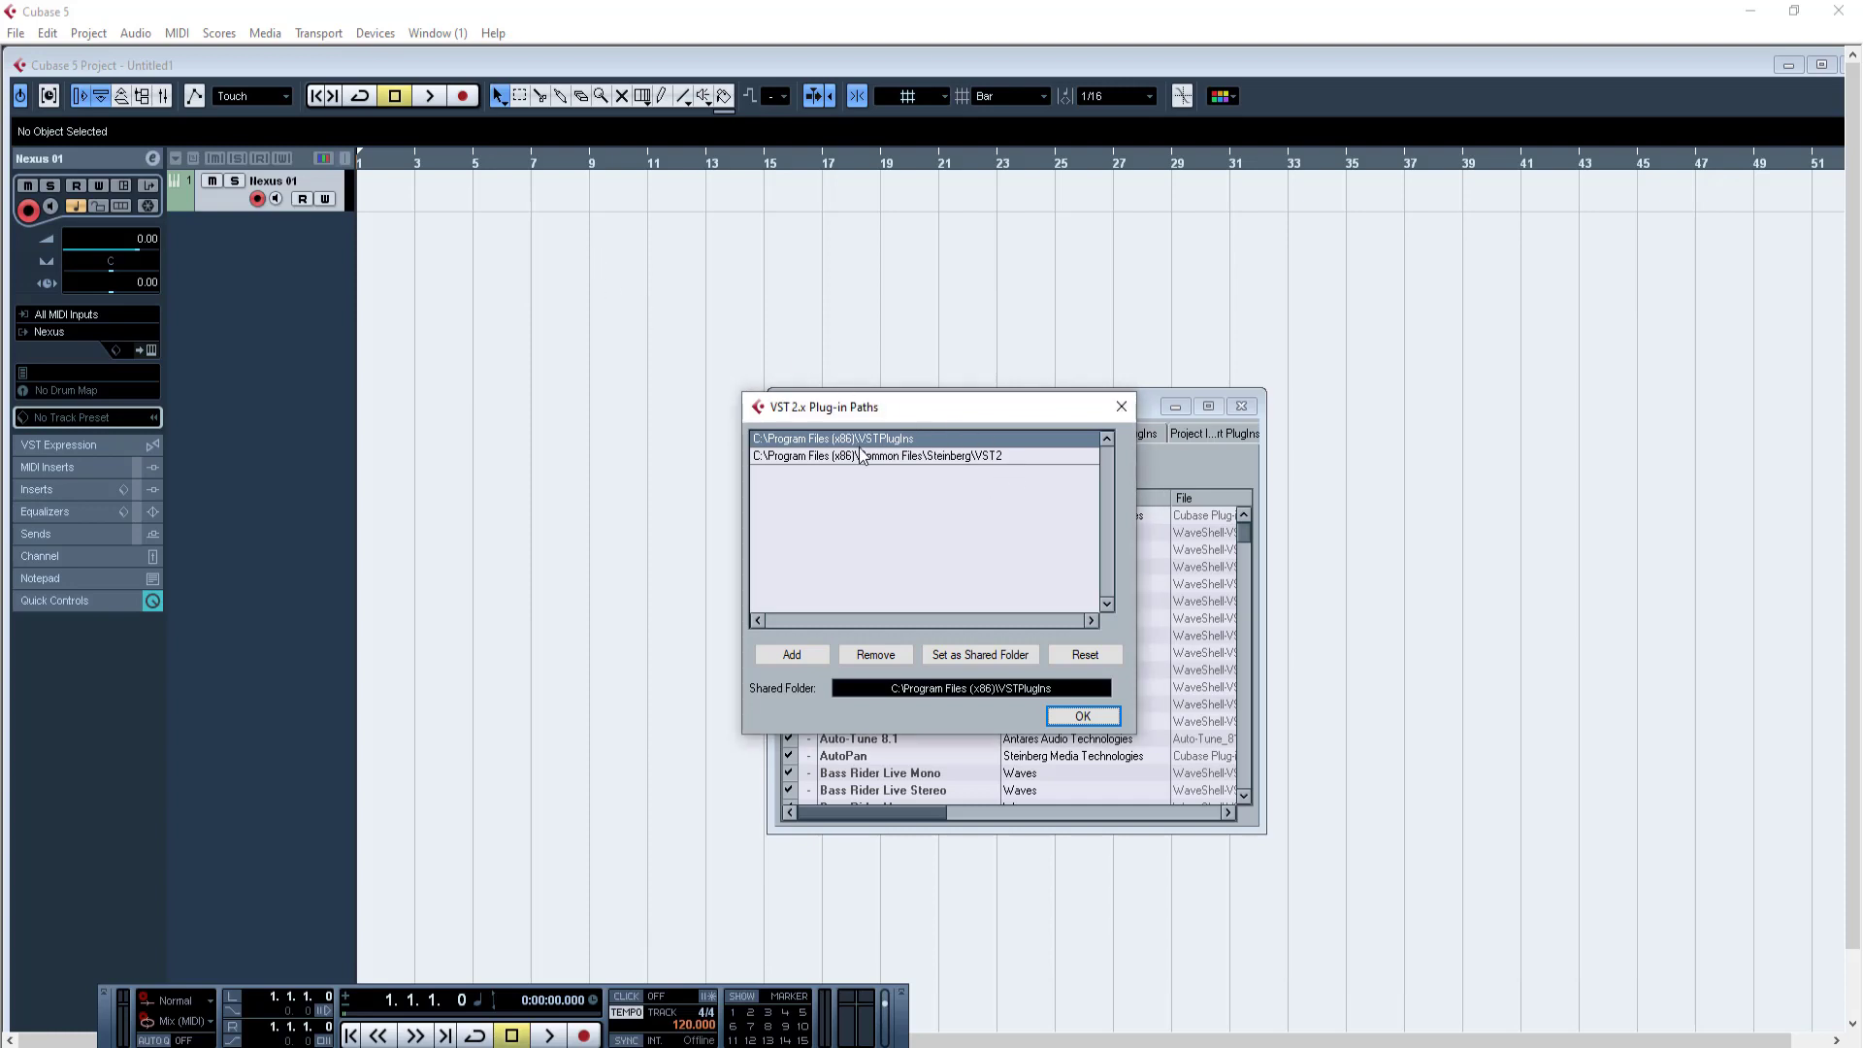
Reopen c:\Program Files (x86)\VSTPlugIns through Windows Run, view the file details of Nexus.dll and close the folder
key(super)
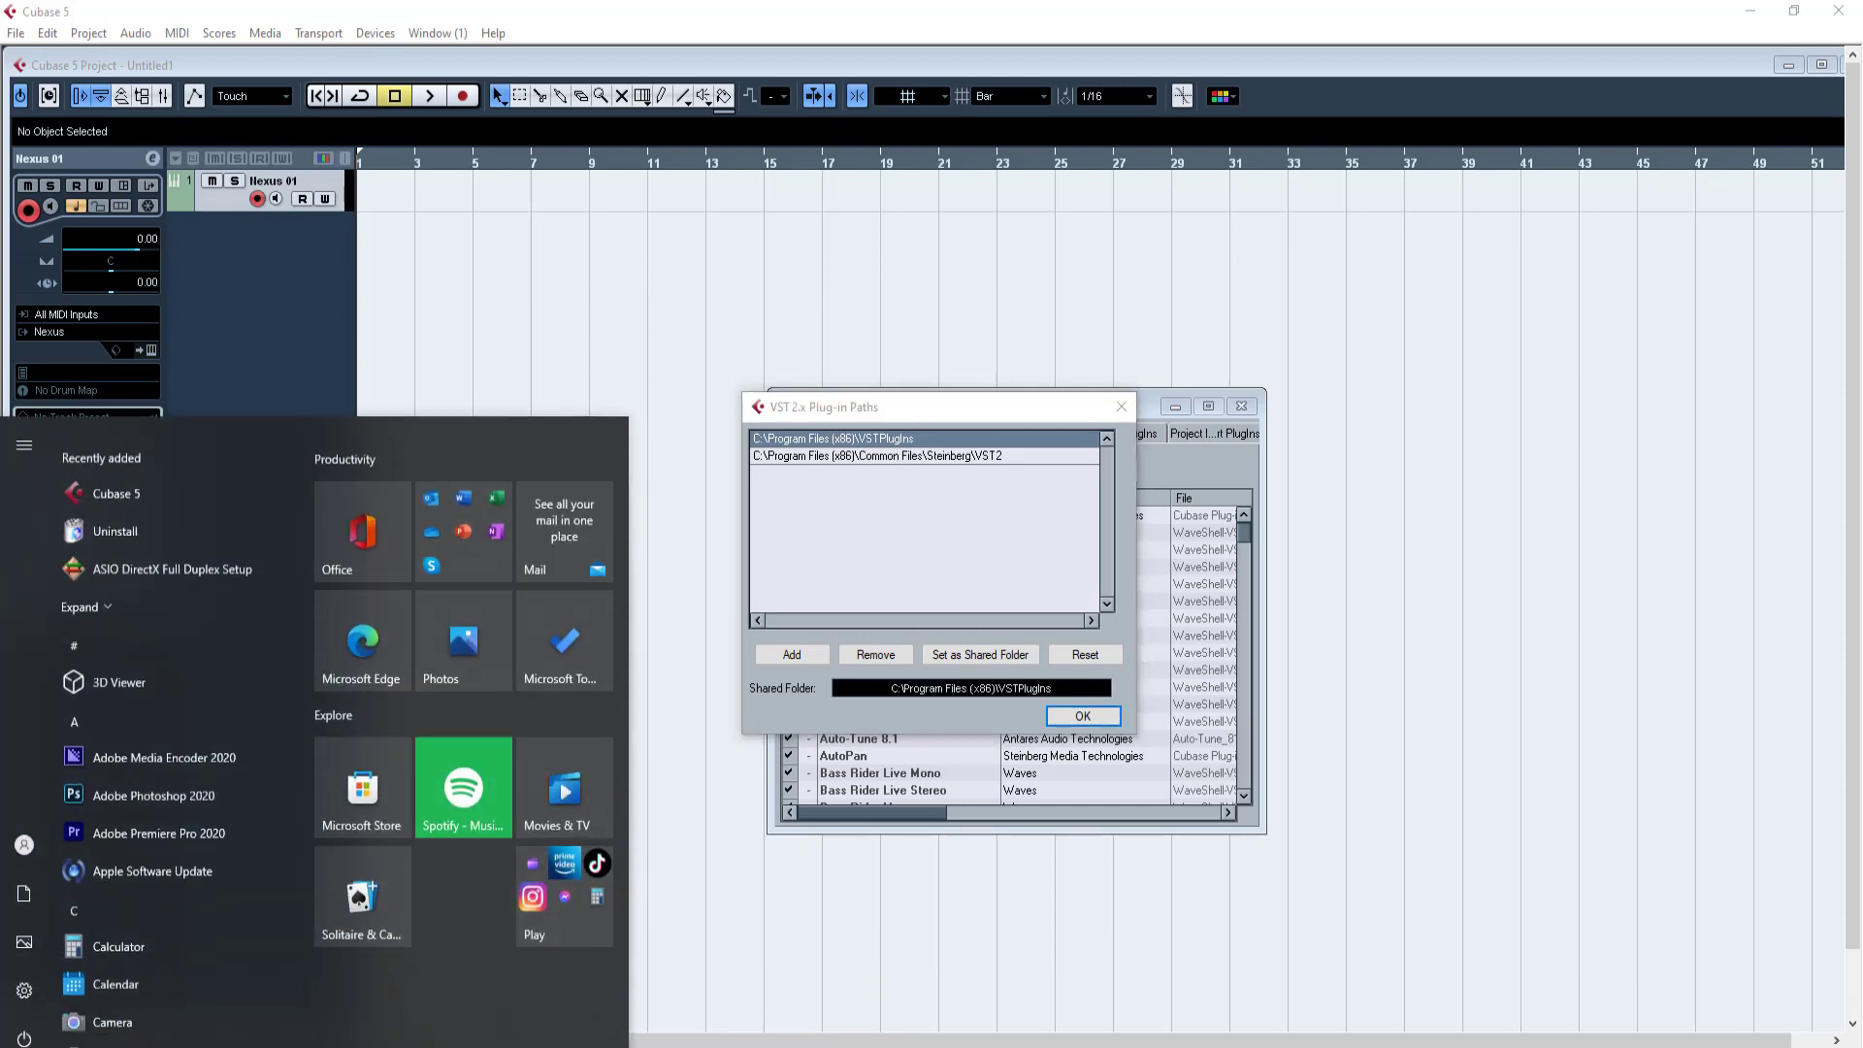
key(super+s)
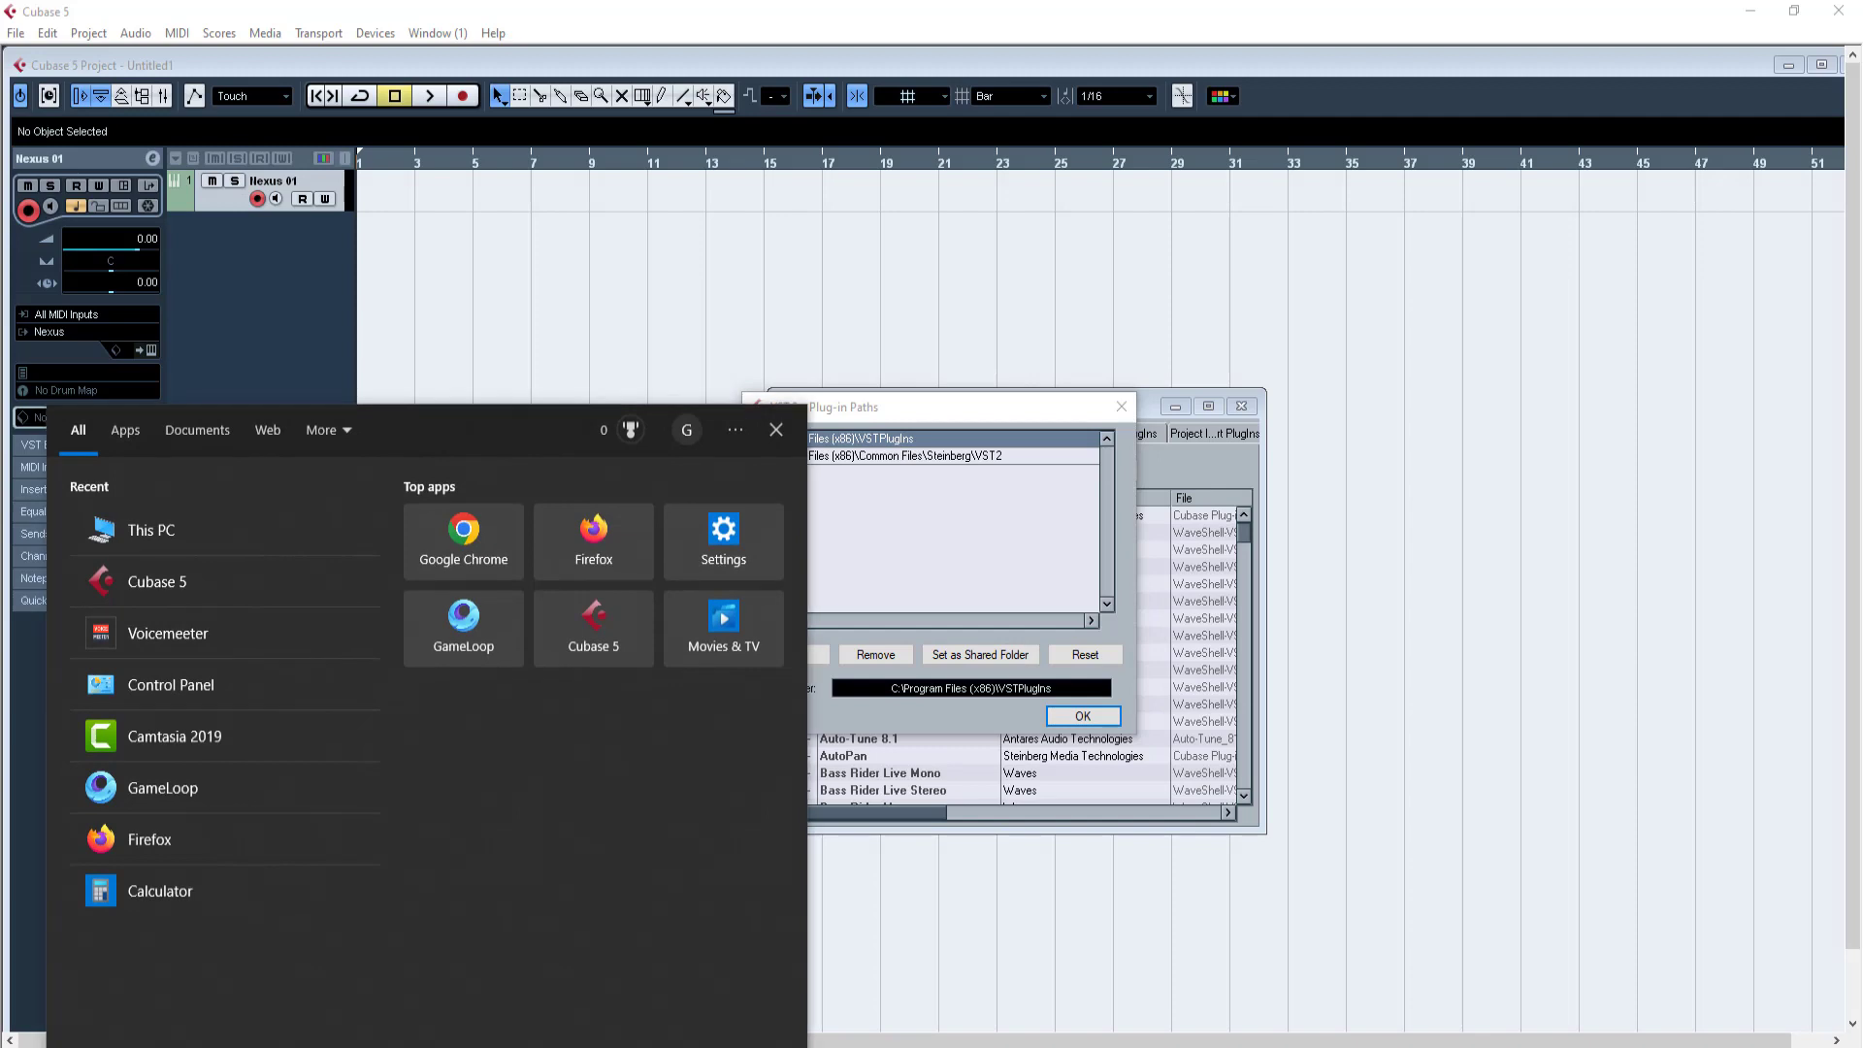
key(super+r)
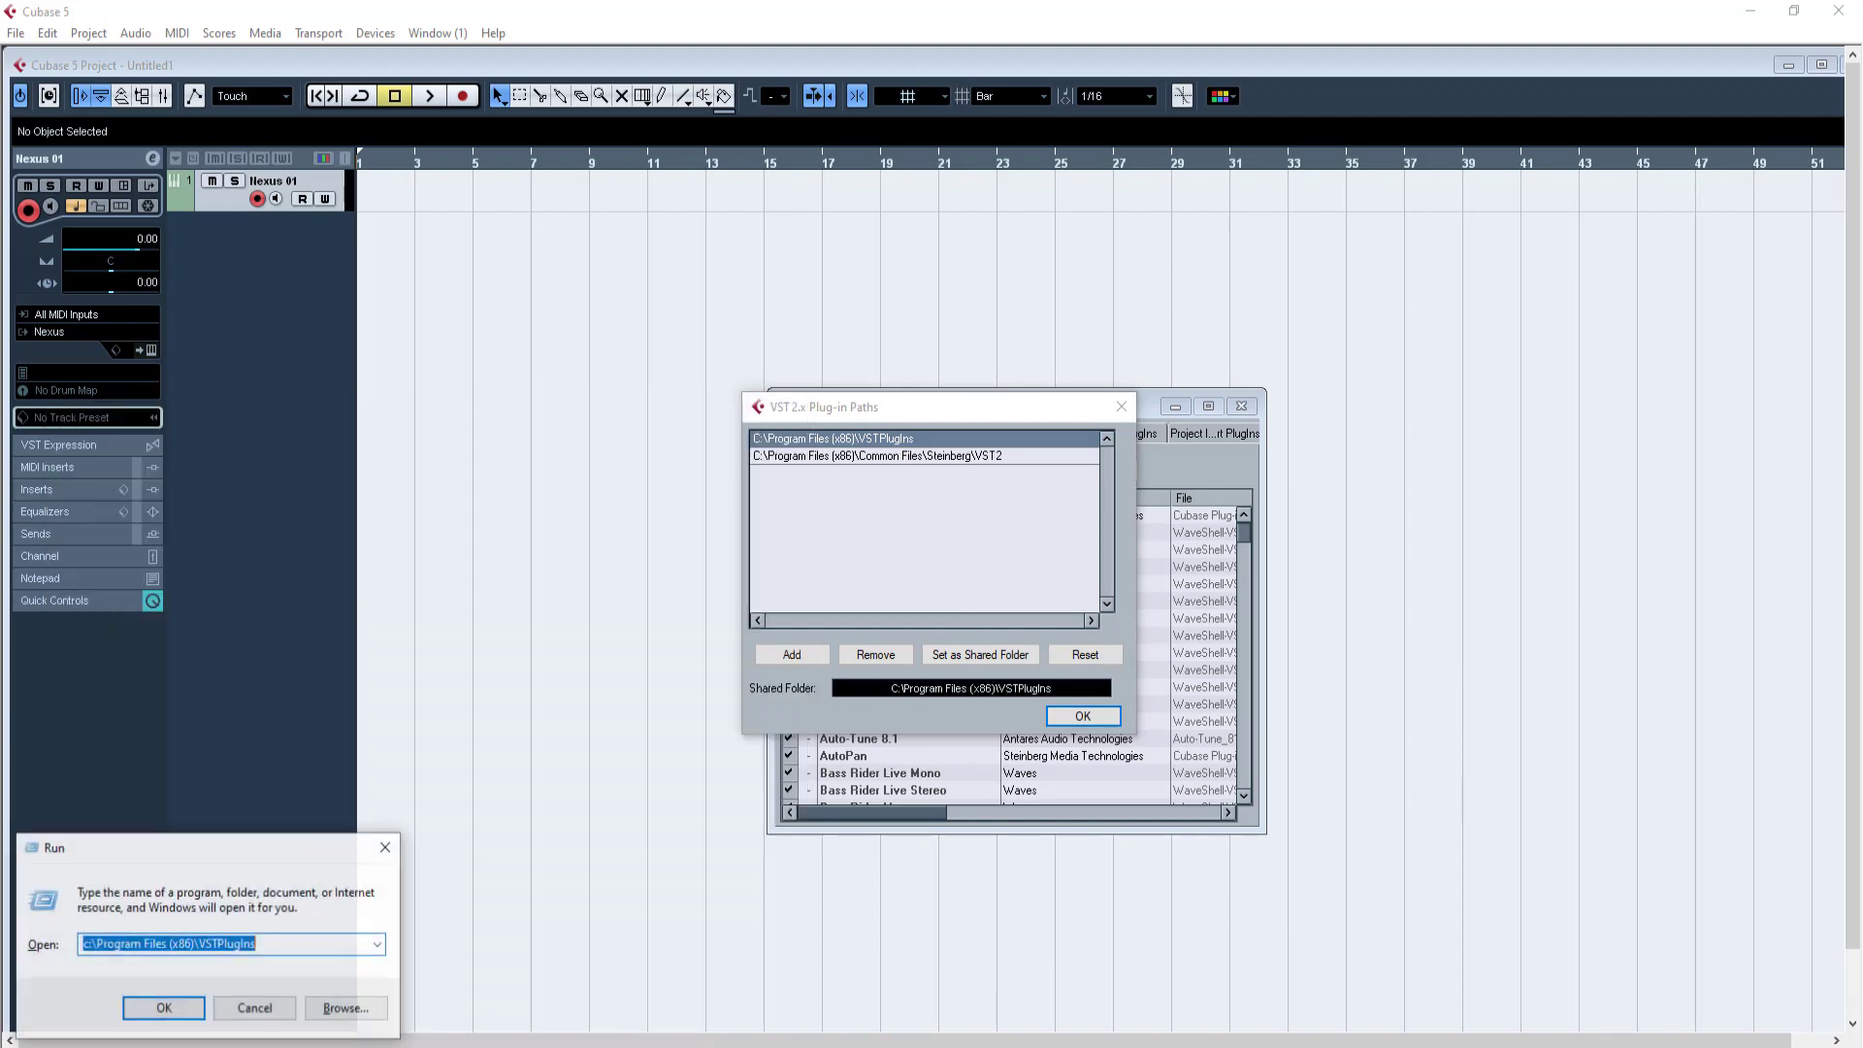
click(141, 1015)
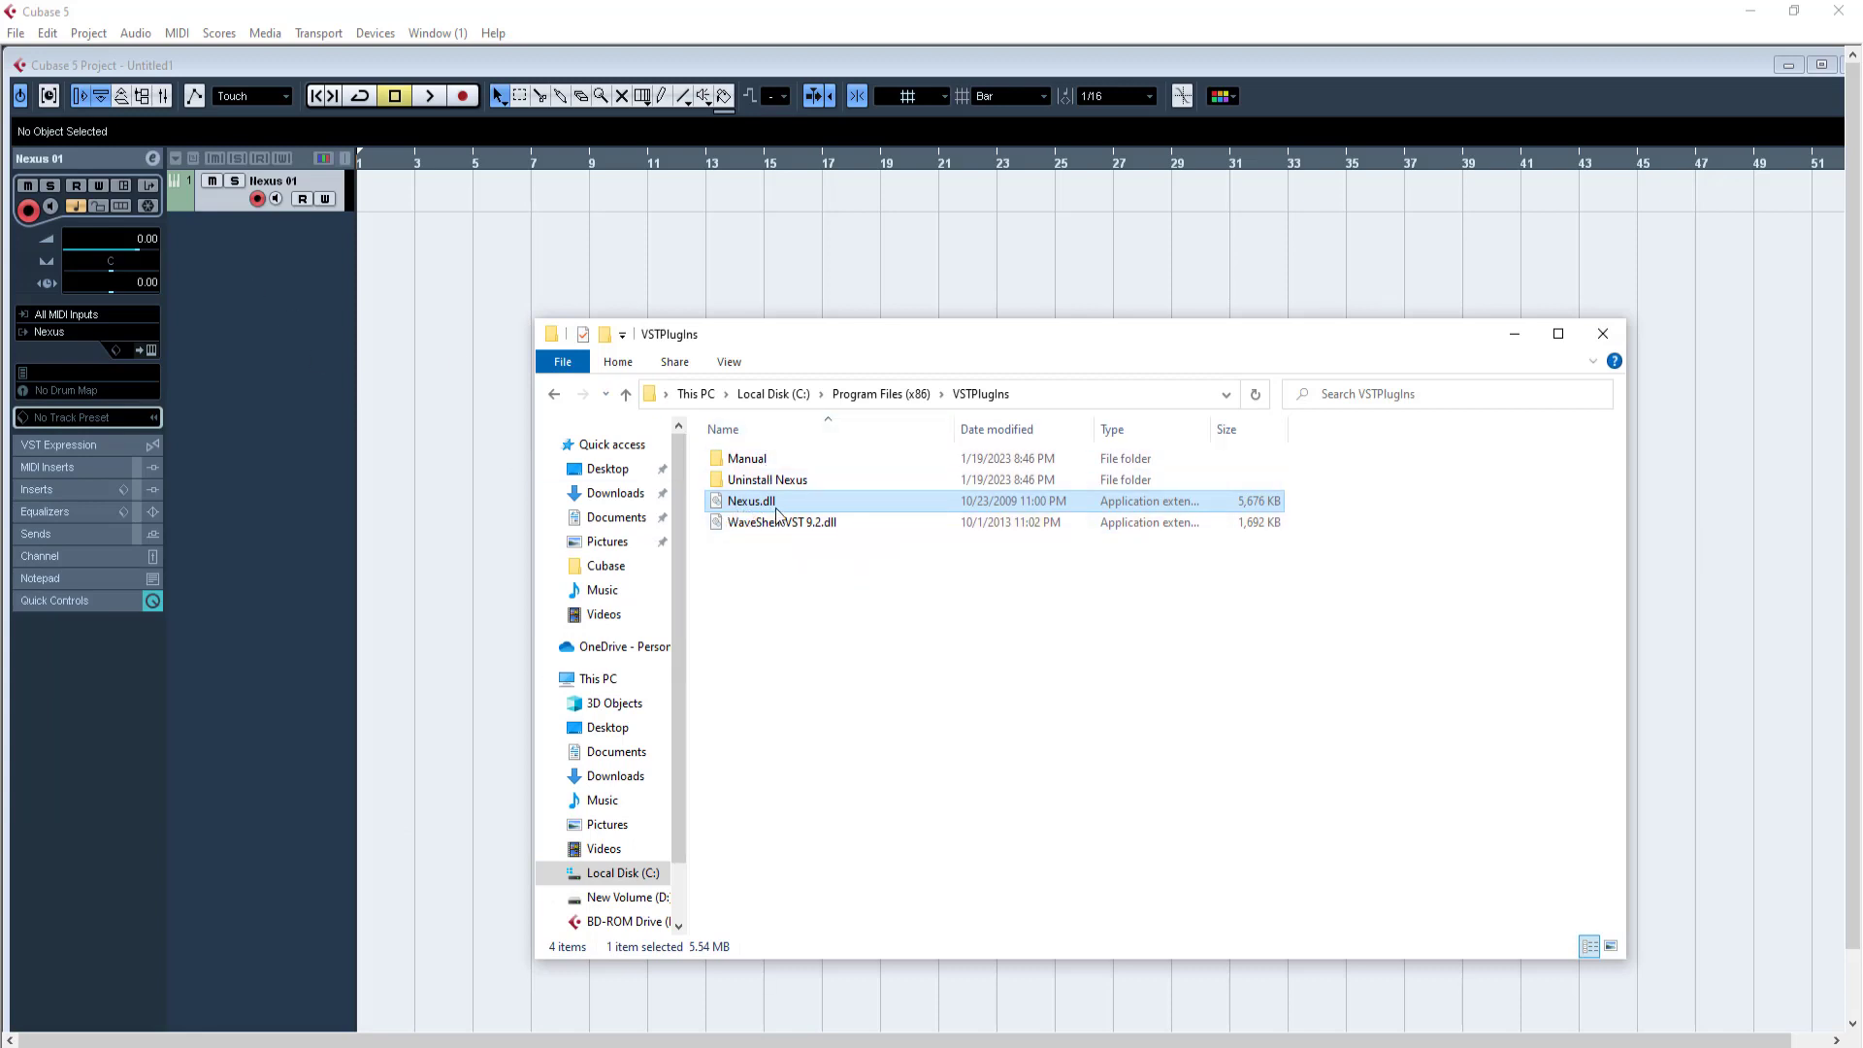
mouse_move(777, 513)
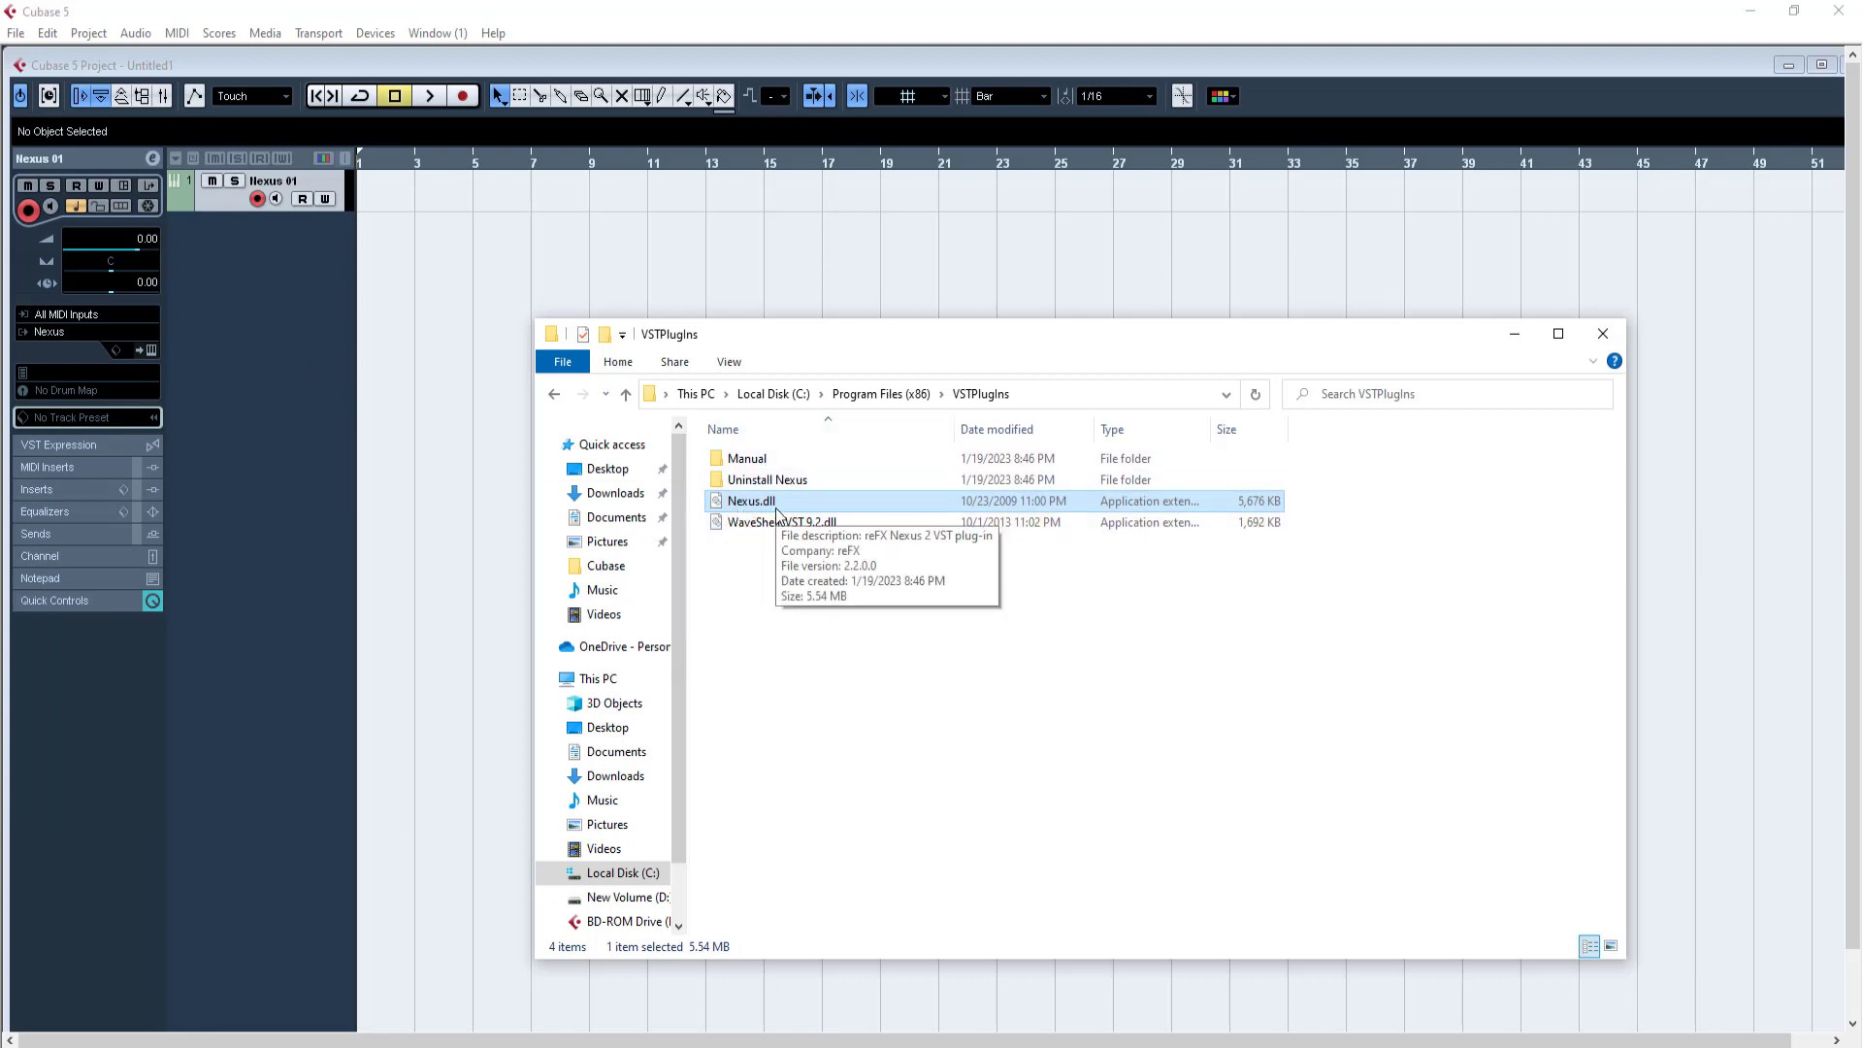
click(1602, 335)
Accept the VST 2.x plug-in paths and close the Plug-in Information window
click(1081, 716)
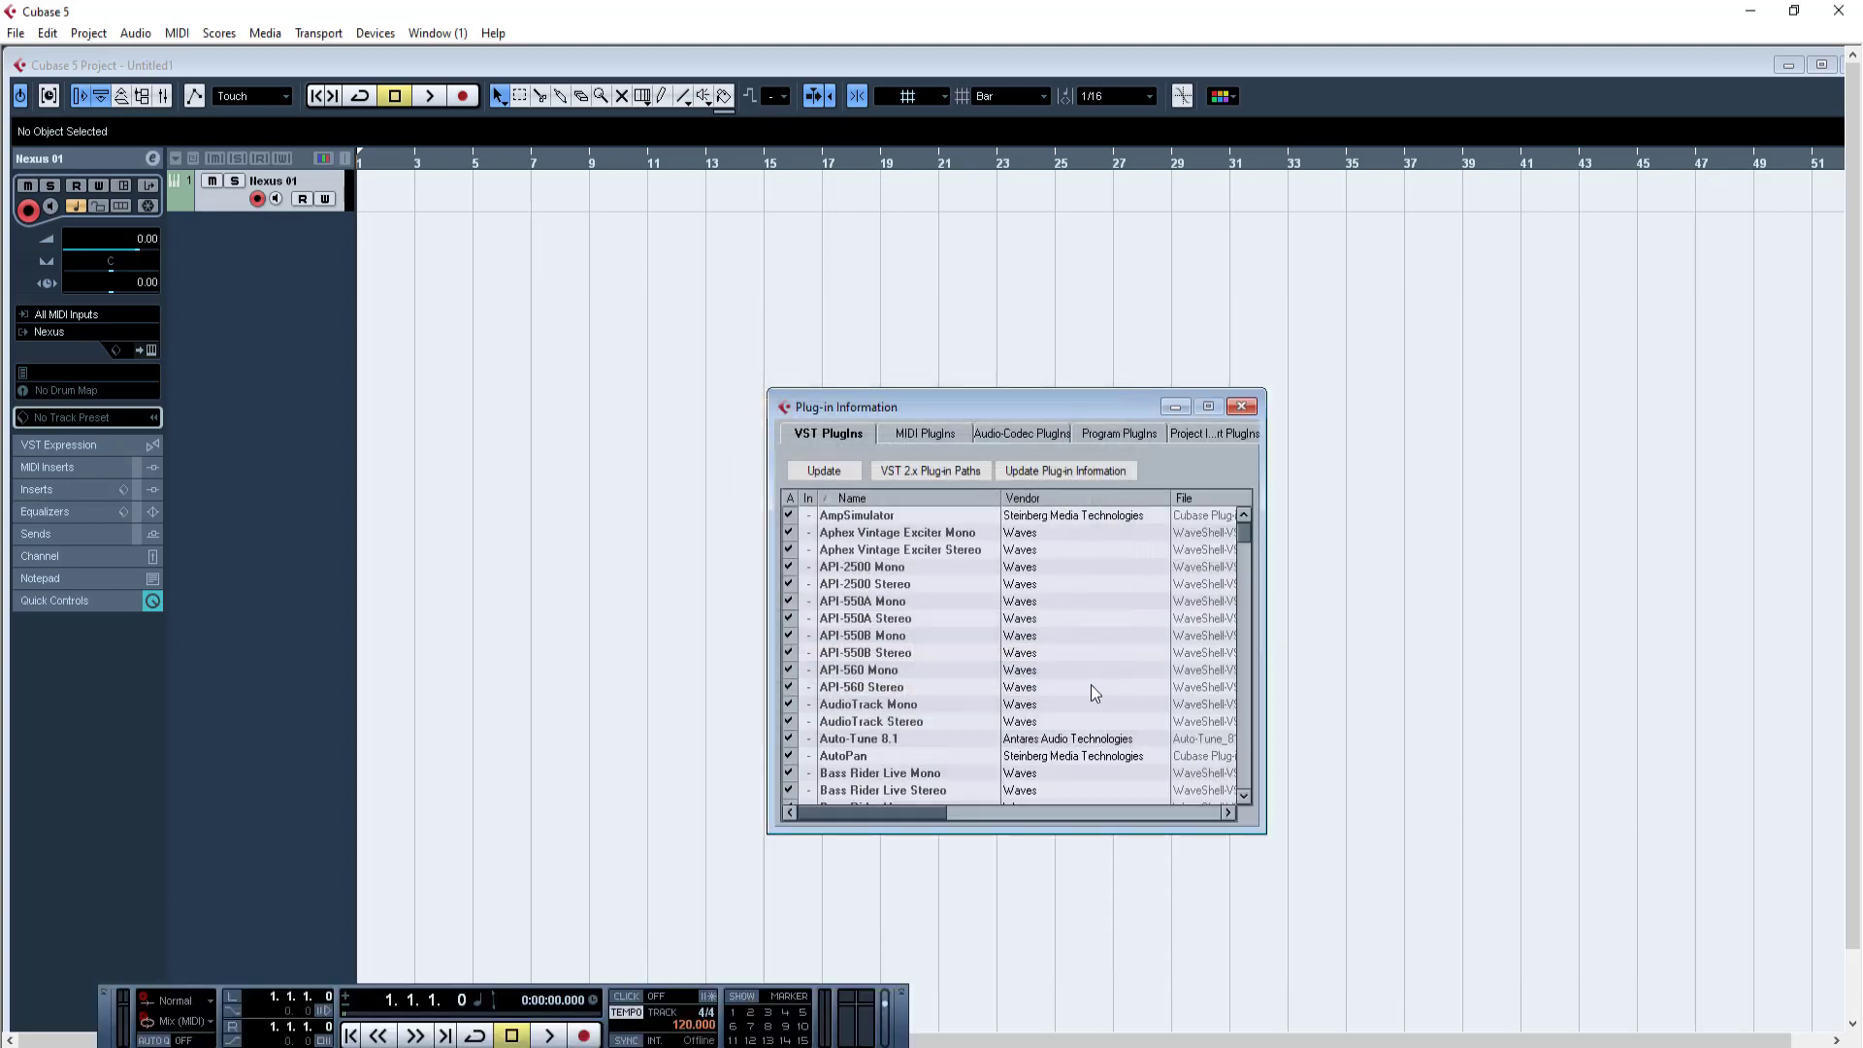
click(1241, 405)
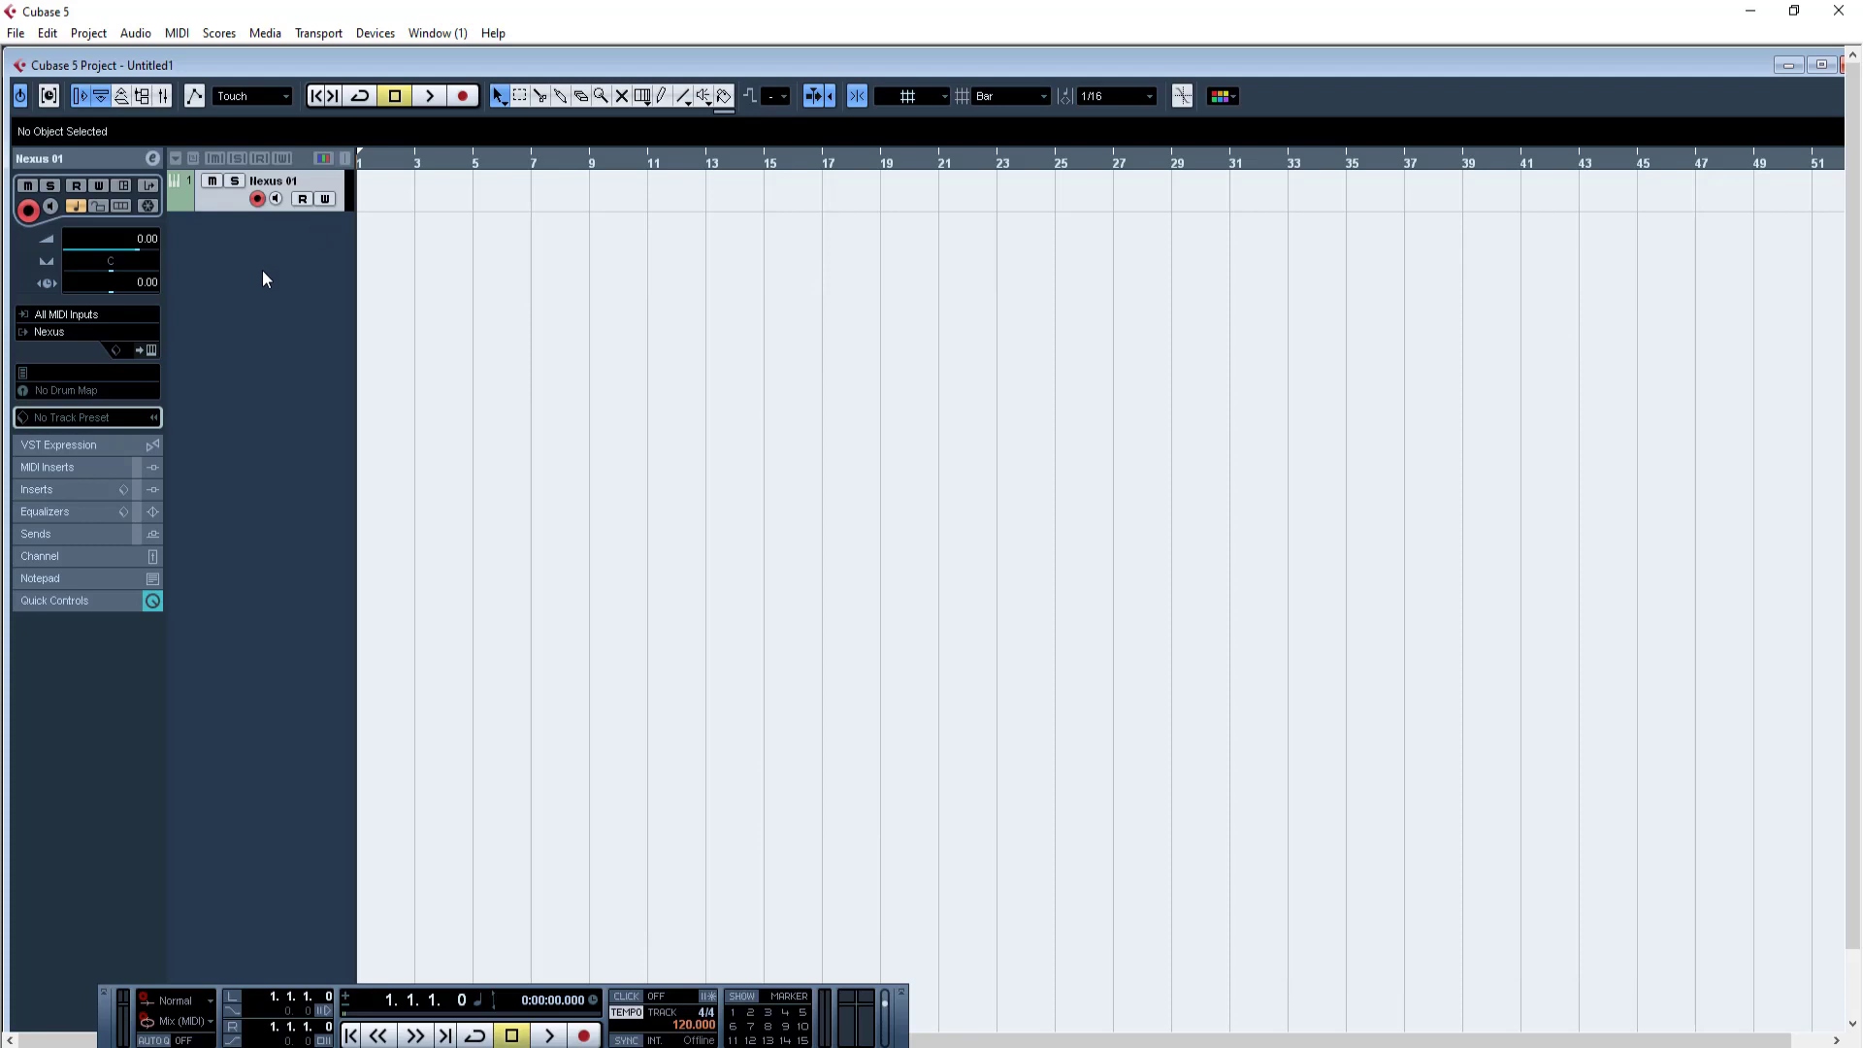